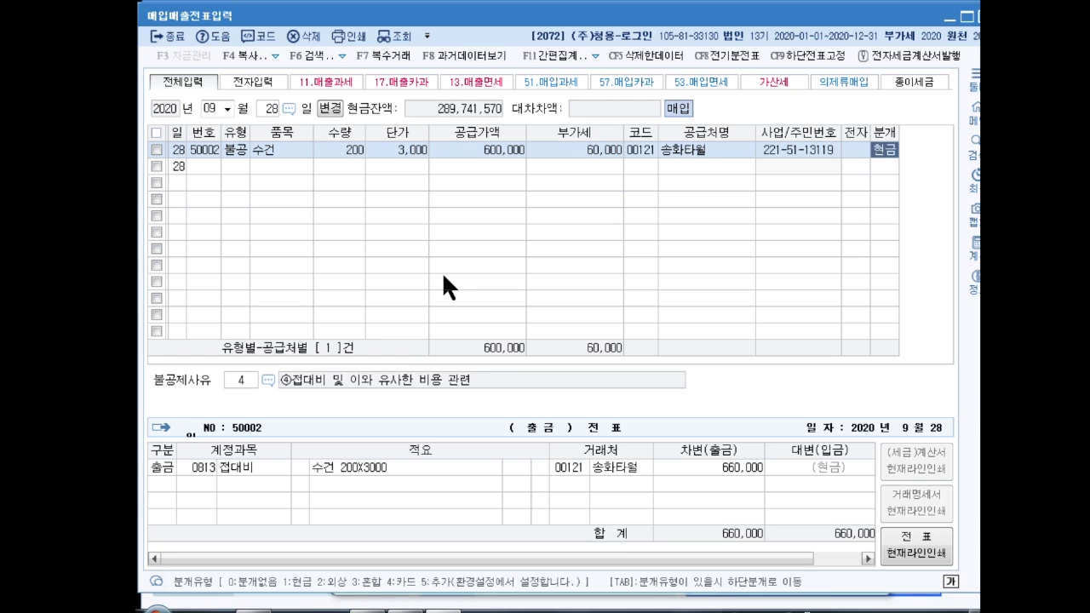
# Step: Finish reviewing the September 28 towel purchase voucher's entertainment expense entry and close the purchase/sales voucher form
pyautogui.press('Return')
pyautogui.press('Return')
pyautogui.press('Return')
pyautogui.press('Return')
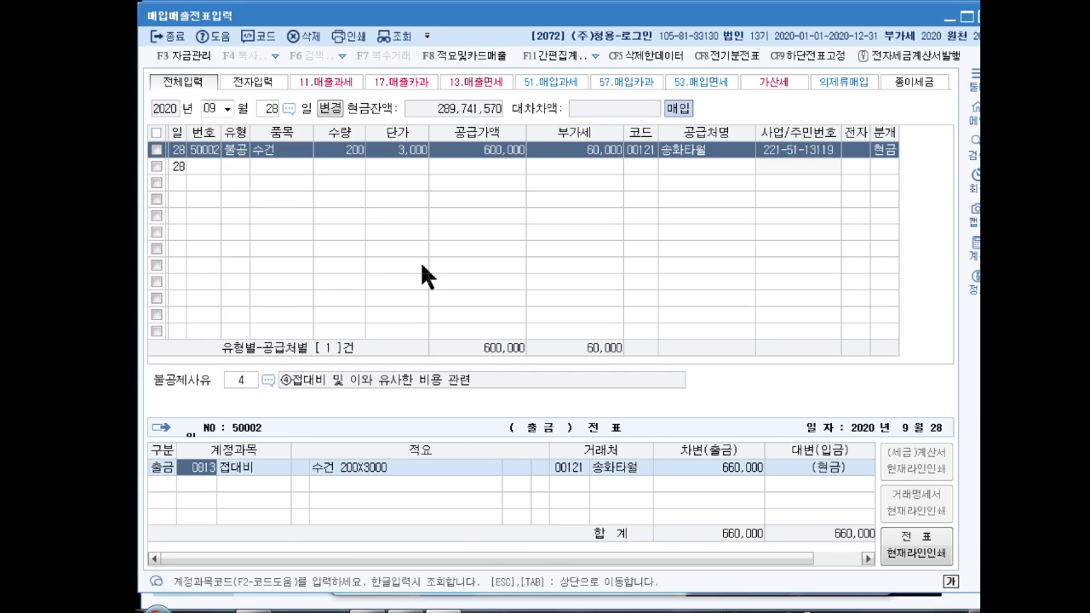
pyautogui.press('Escape')
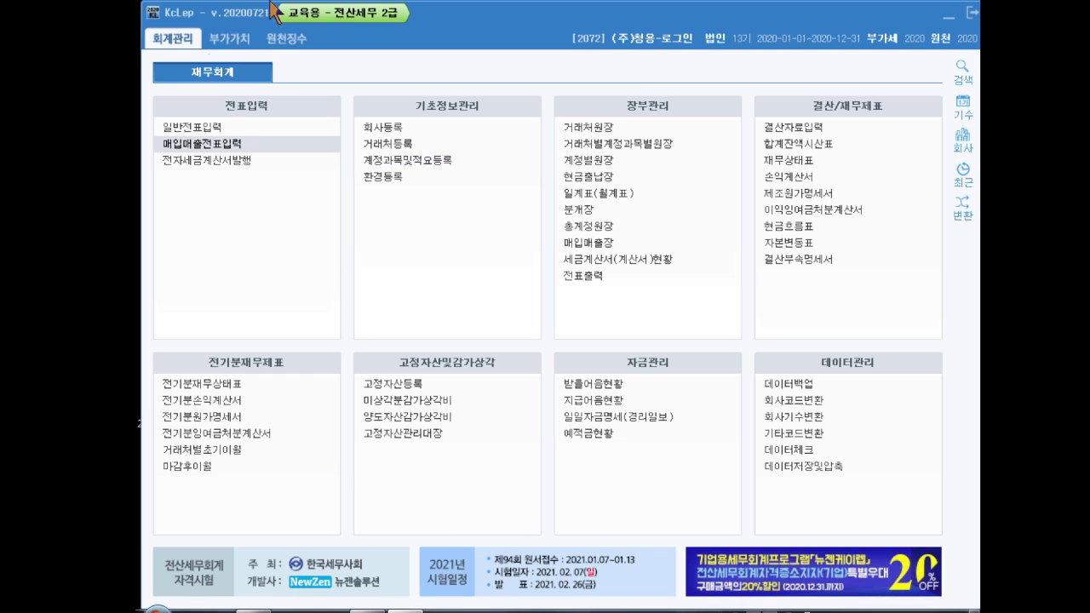
# Step: Open the VAT return (부가가치세신고서) and set its period to October 1 through December 31, 2020
pyautogui.click(231, 38)
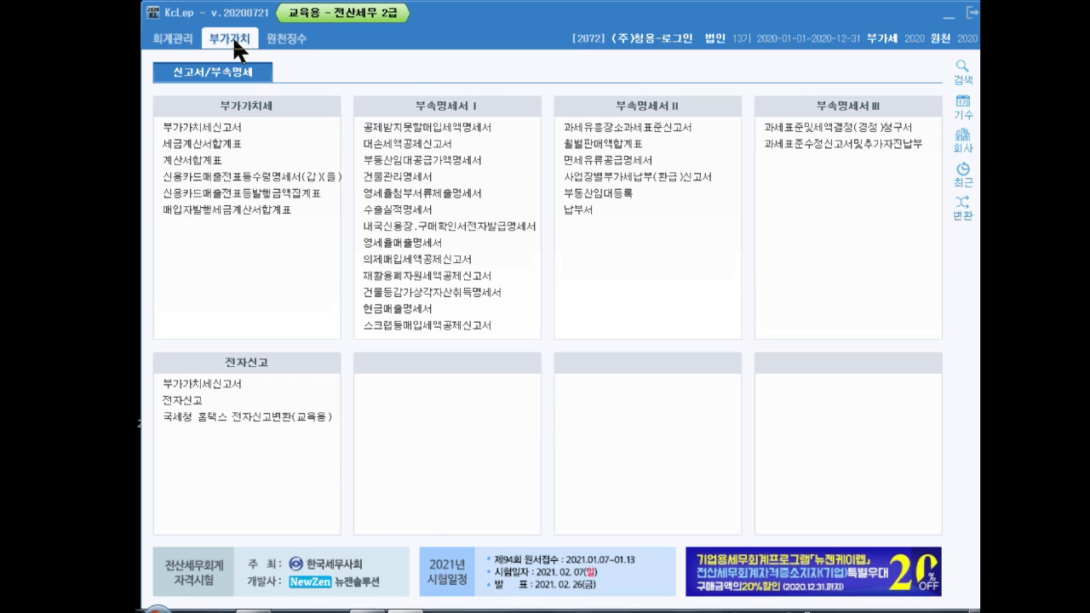
pyautogui.click(236, 129)
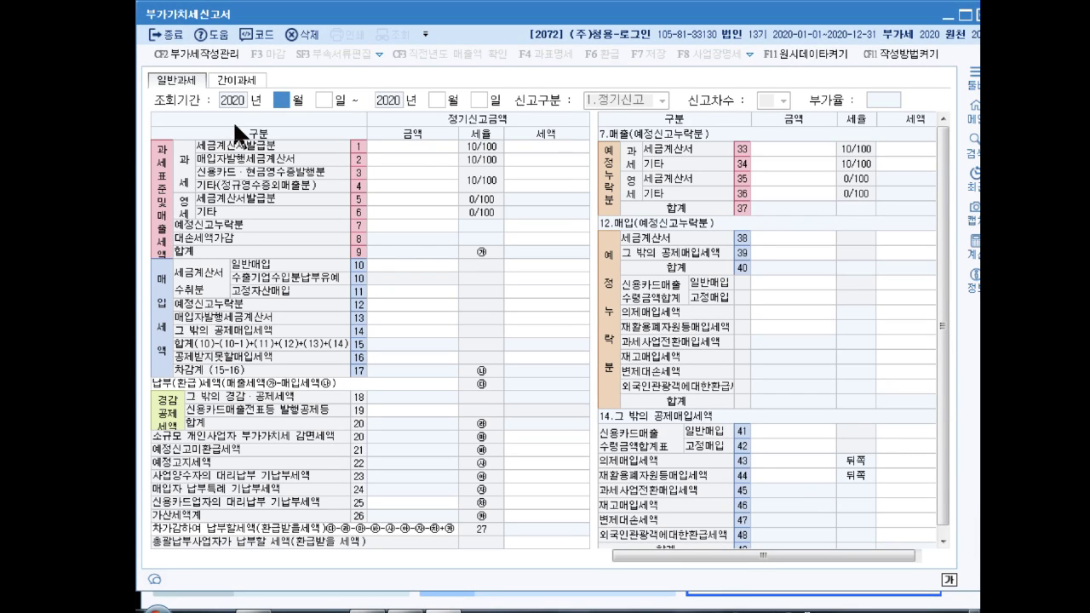
pyautogui.write('10')
pyautogui.press('Return')
pyautogui.press('Return')
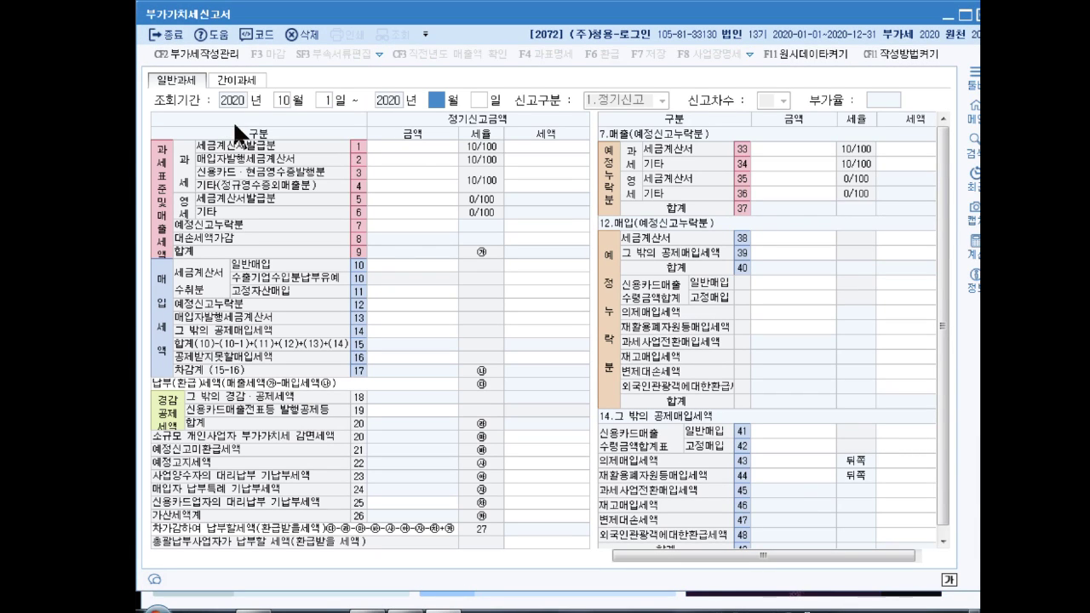
pyautogui.write('12')
pyautogui.press('Return')
pyautogui.press('Return')
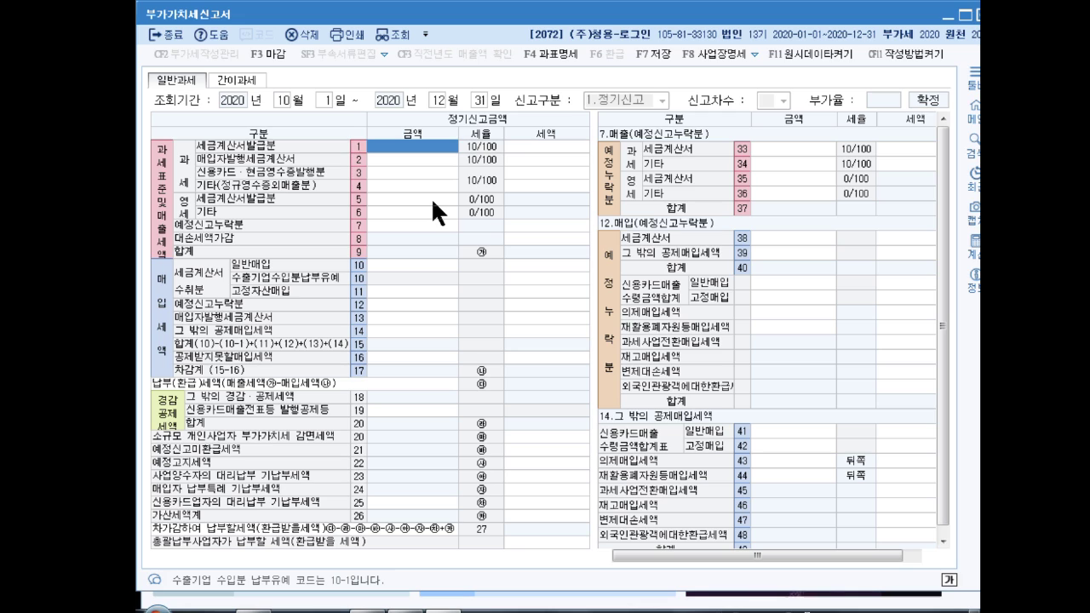
# Step: Enter taxable sales of 350,000,000 for issued tax invoices (line 1) and 20,000,000 for credit card and cash receipts (line 3)
pyautogui.write('350000000')
pyautogui.press('Return')
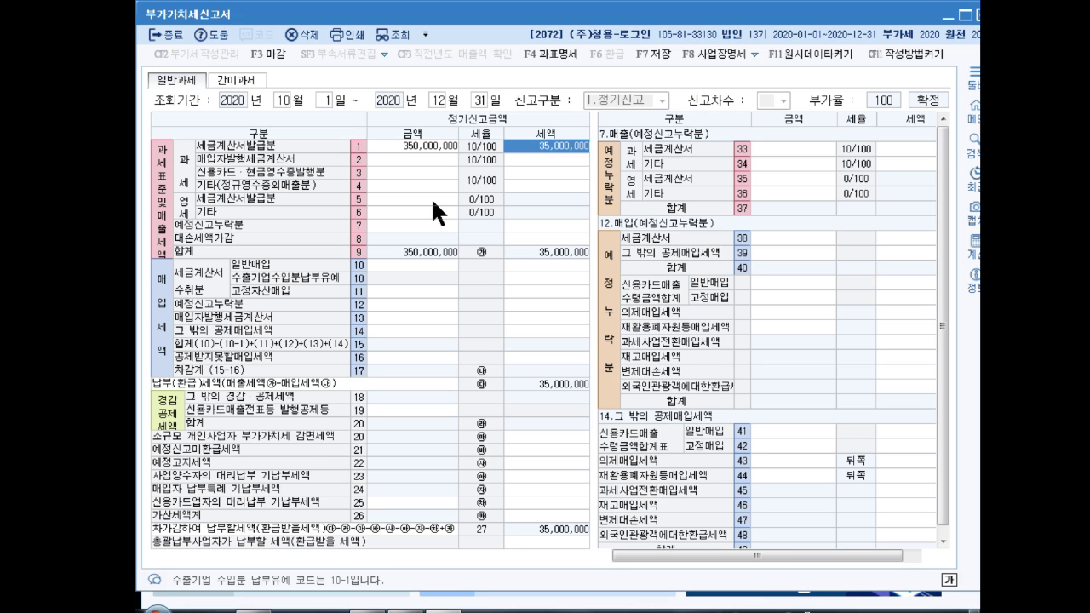
pyautogui.press('Return')
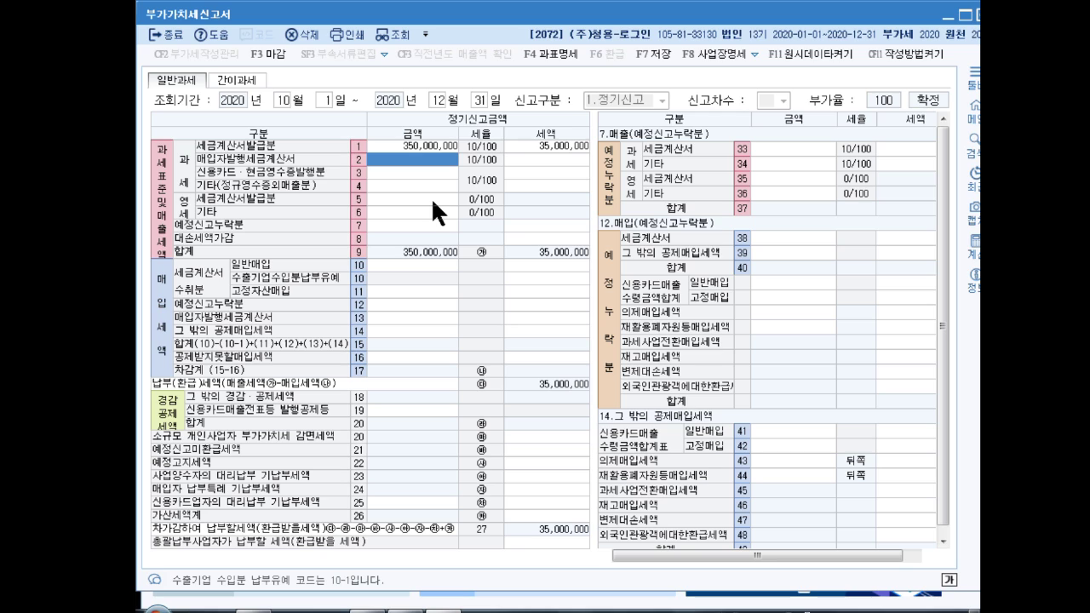
pyautogui.click(402, 169)
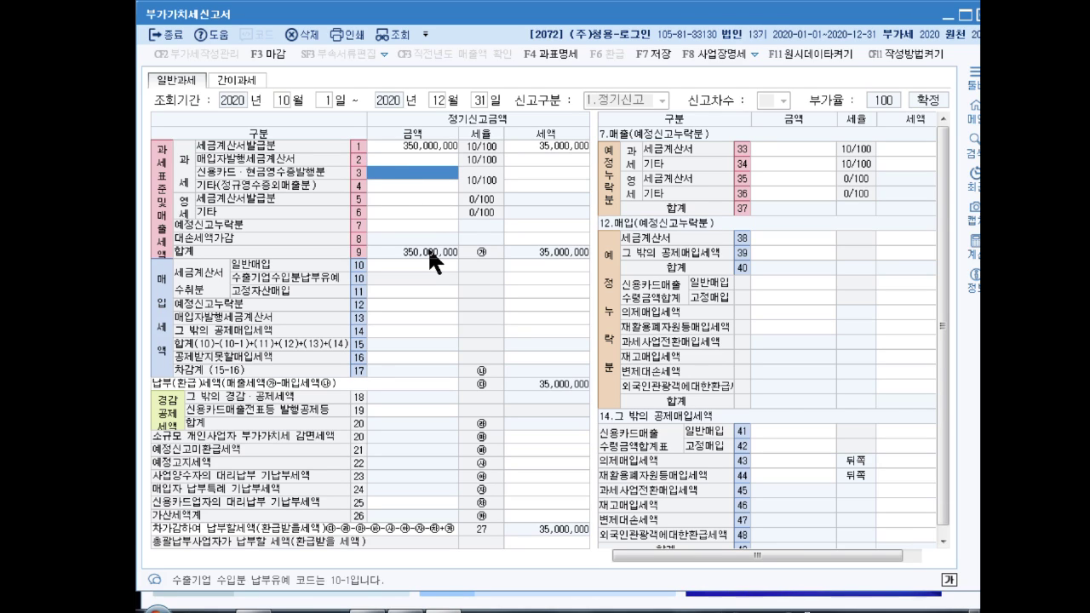
pyautogui.write('20000000')
pyautogui.press('Return')
pyautogui.press('Return')
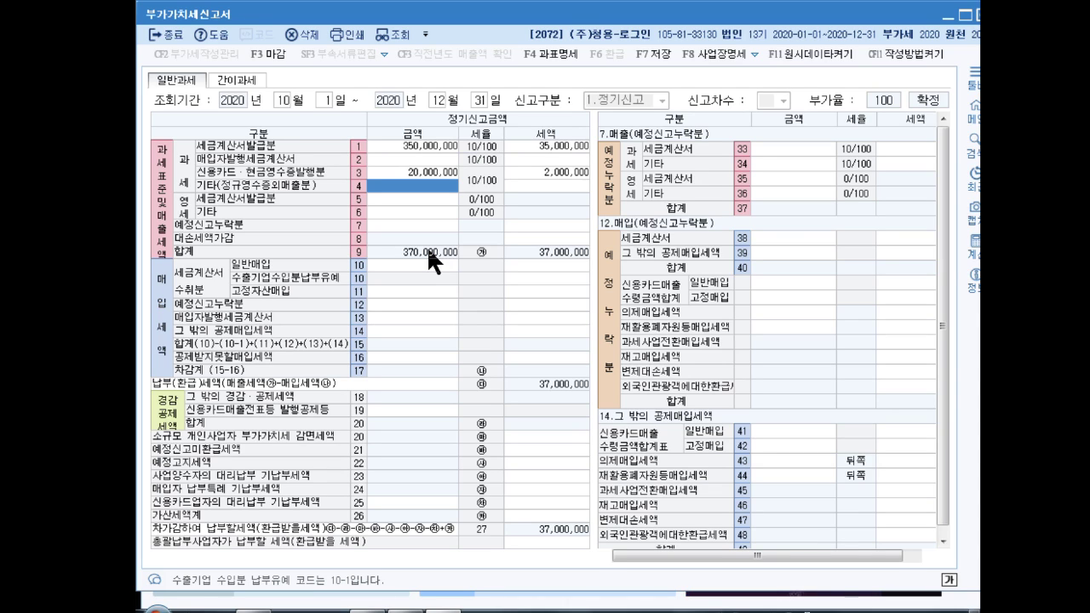
# Step: Enter 3,000,000 for other taxable sales without regular receipts (line 4) and 28,000,000 for other zero-rated sales (line 6)
pyautogui.write('3000000')
pyautogui.press('Return')
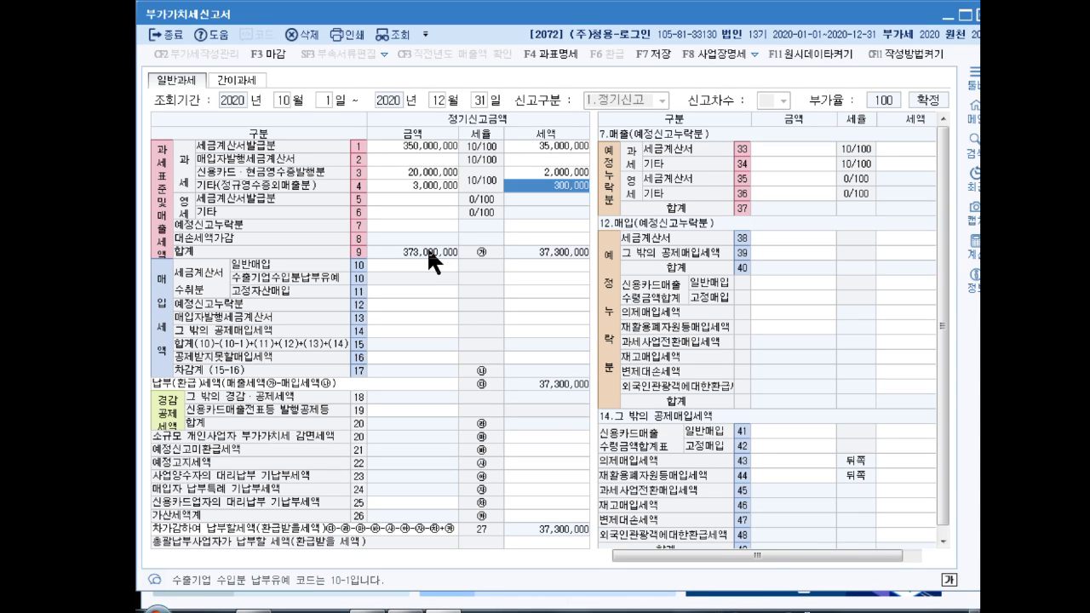
pyautogui.press('Return')
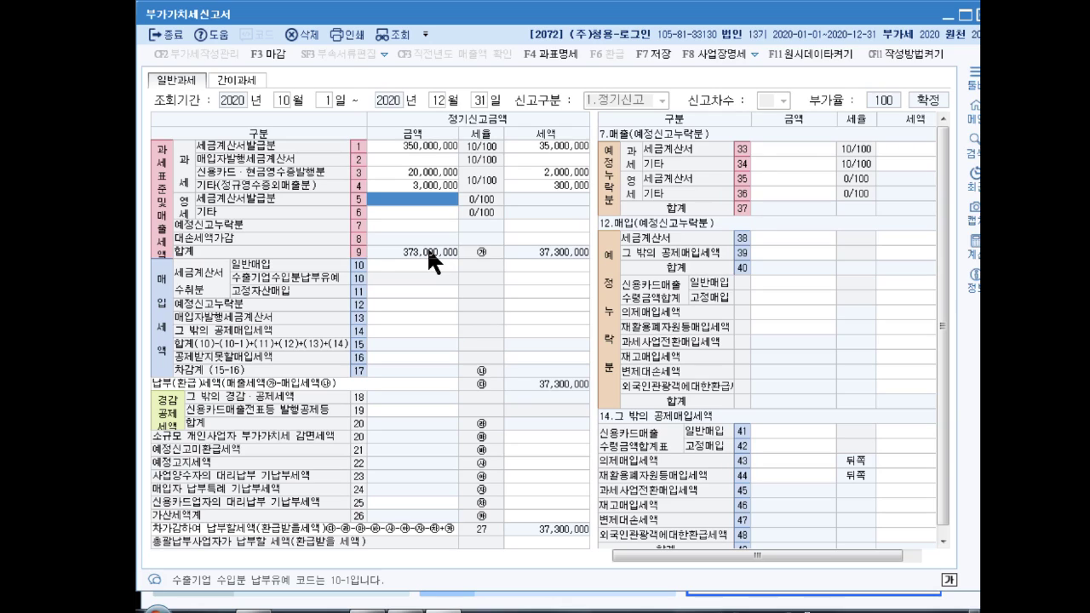
pyautogui.click(393, 213)
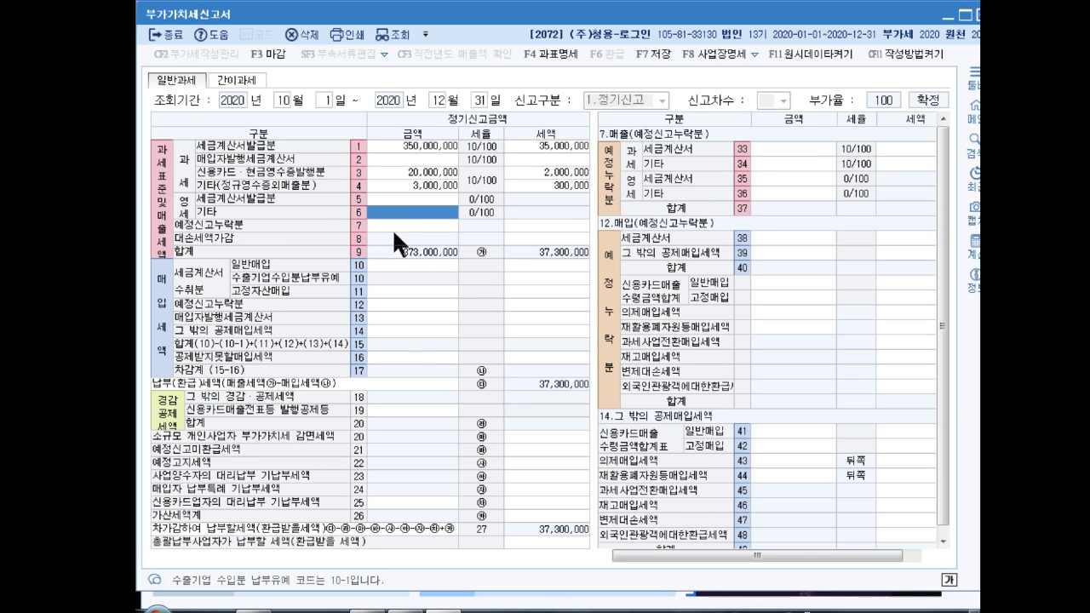
pyautogui.write('28000000')
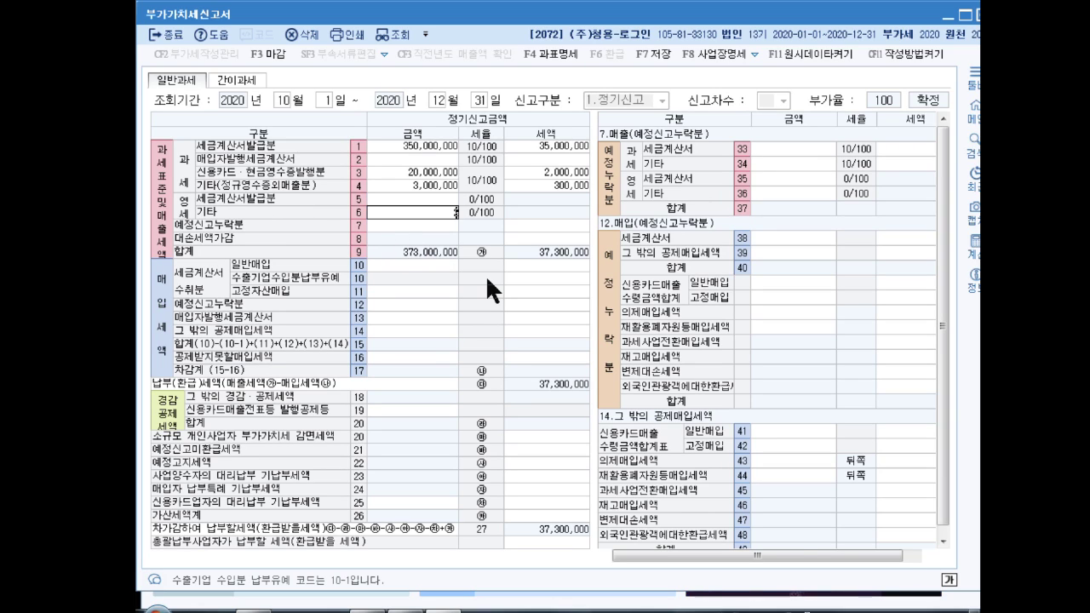
pyautogui.press('Return')
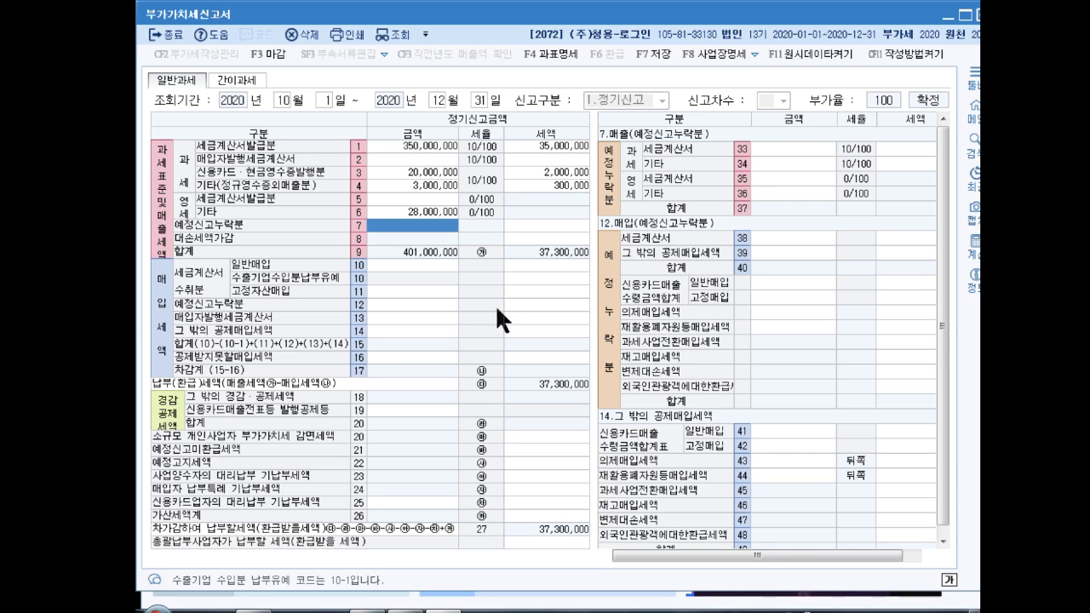
# Step: Enter fixed asset purchases by tax invoice (line 11) of 30,000,000 with tax of 3,000,000
pyautogui.click(407, 292)
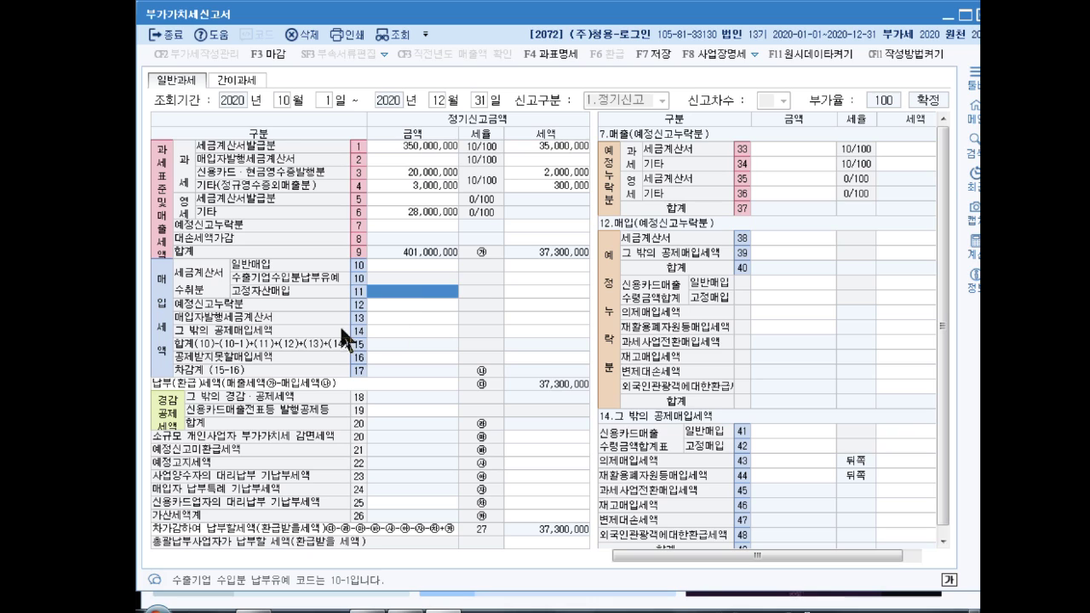
pyautogui.write('30000000')
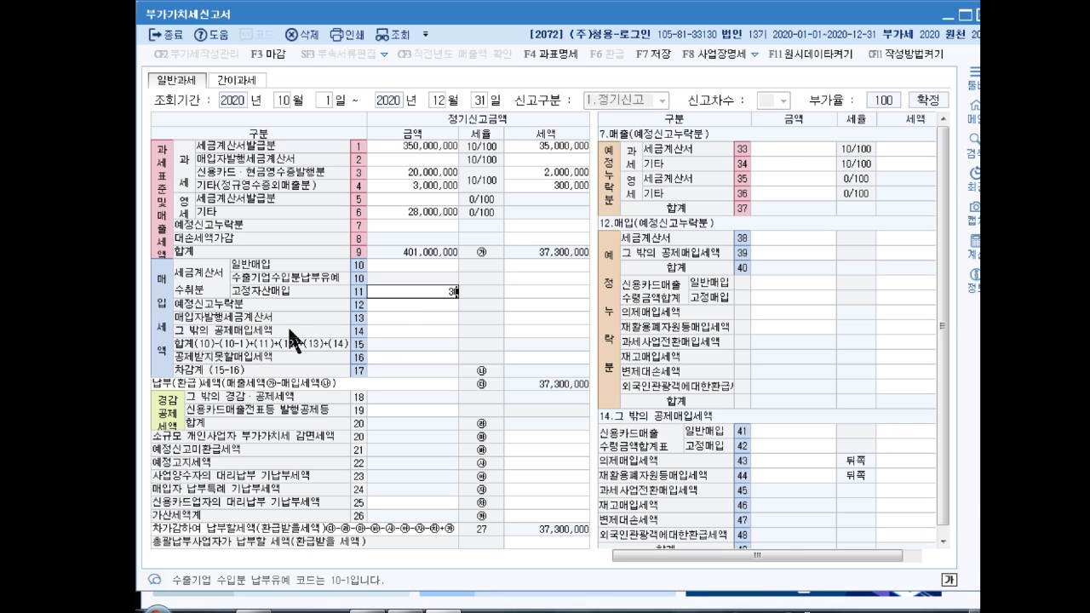
pyautogui.press('Return')
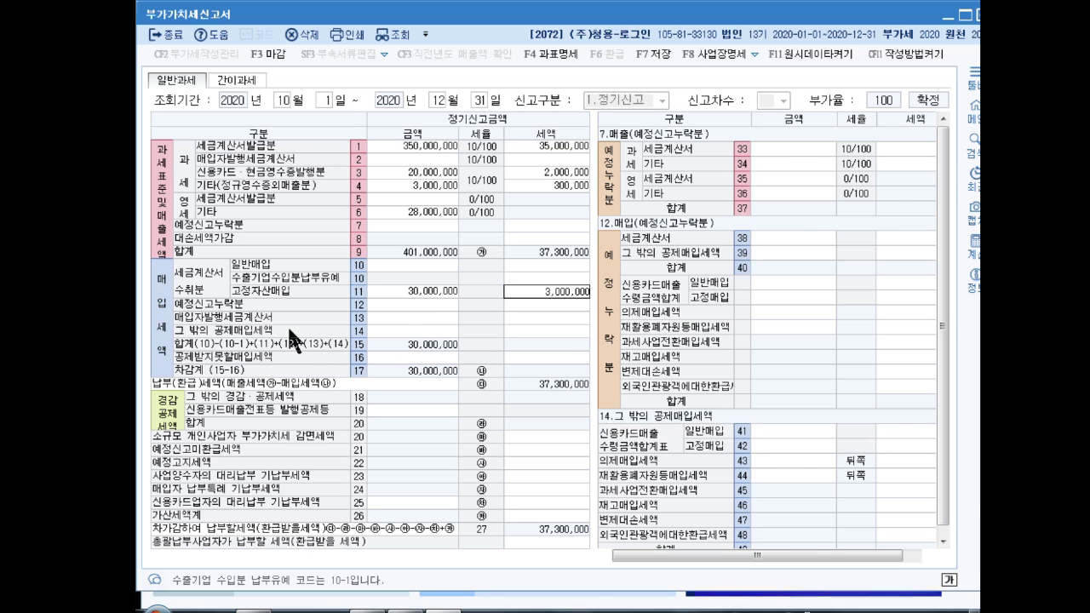
pyautogui.press('Return')
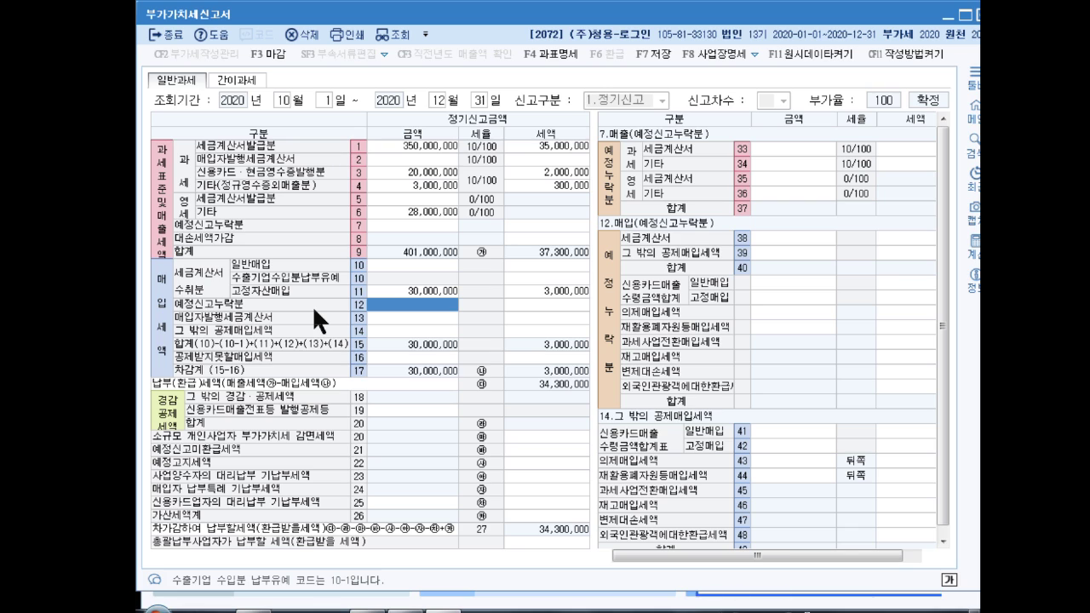
pyautogui.click(409, 357)
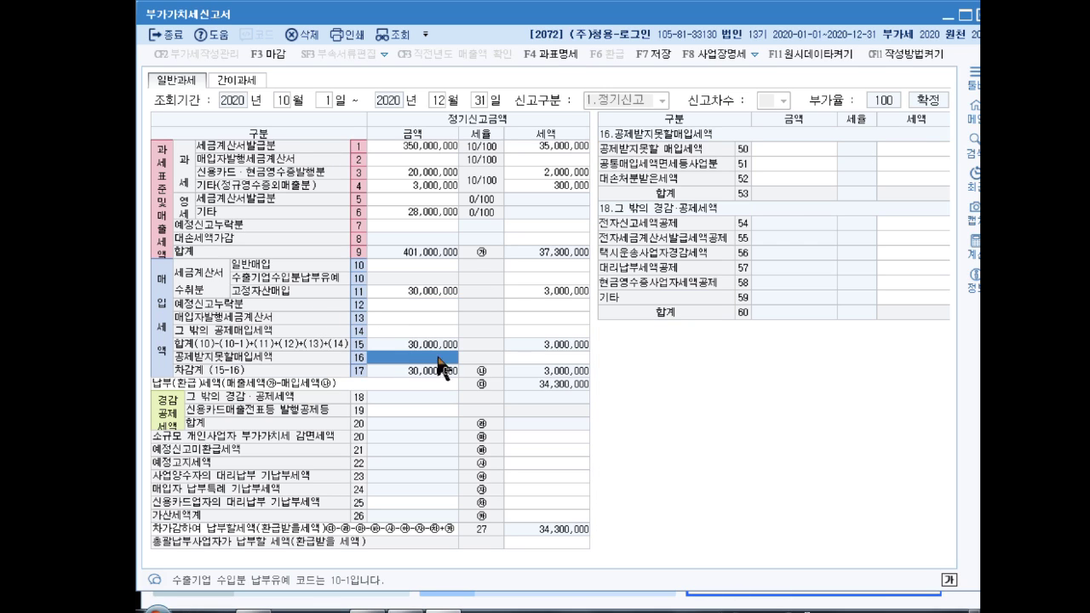
pyautogui.click(781, 145)
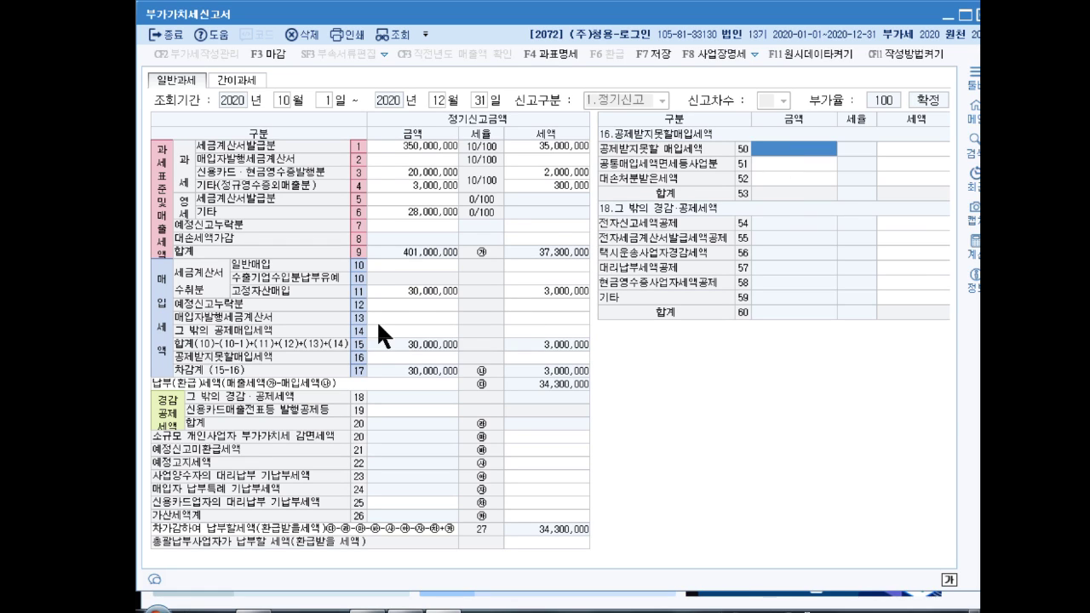
pyautogui.click(429, 286)
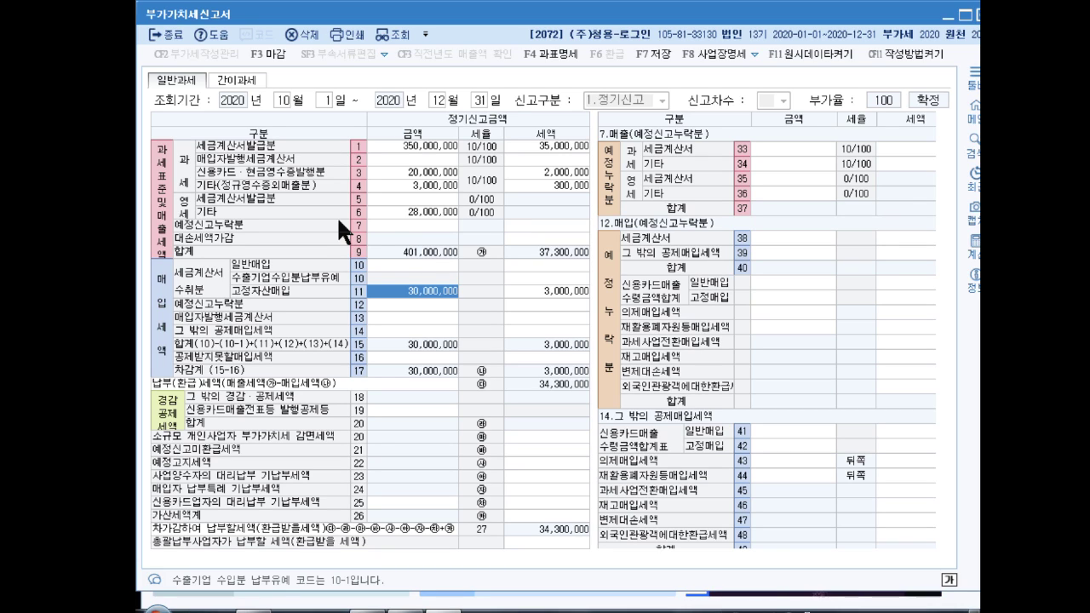
# Step: Enter general purchases by tax invoice (line 10) of 5,000,000 with tax of 500,000
pyautogui.click(403, 265)
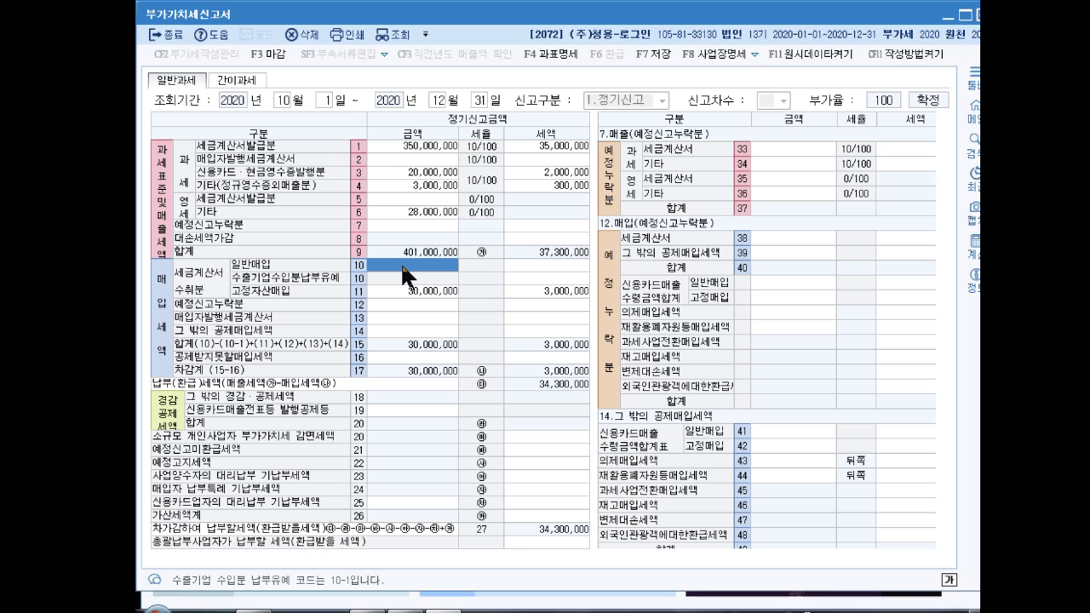
pyautogui.write('5000')
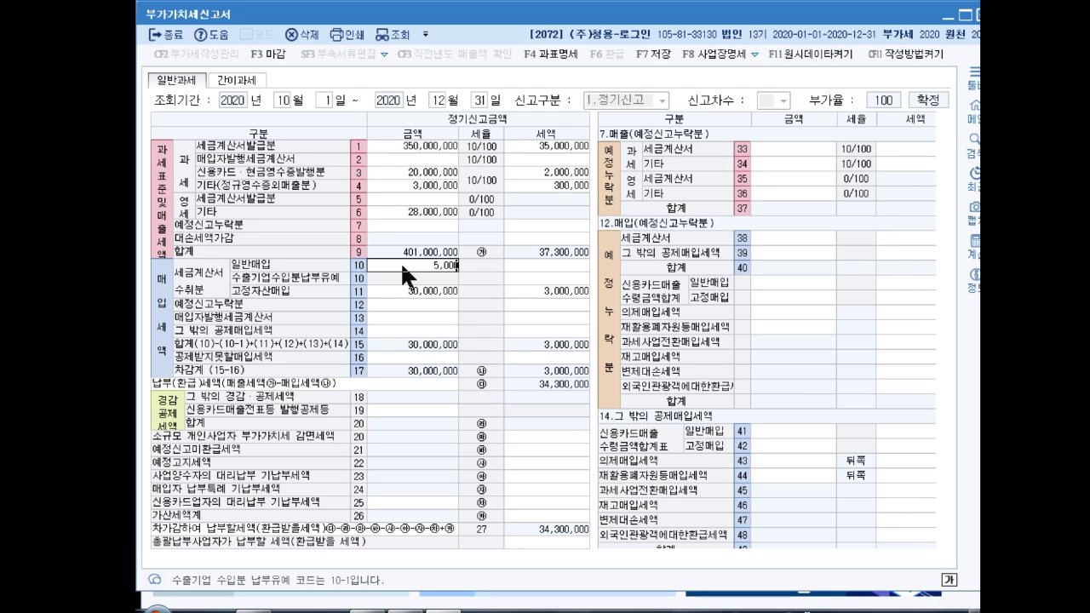
pyautogui.press('Return')
pyautogui.press('Left')
pyautogui.write('5000000')
pyautogui.press('Return')
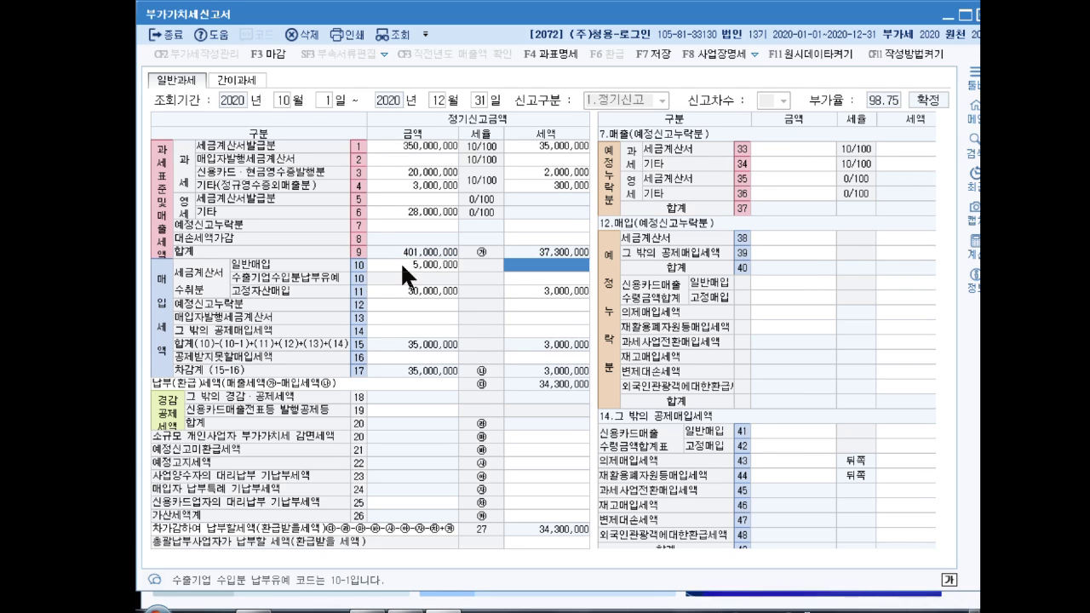
pyautogui.write('5000000')
pyautogui.press('Return')
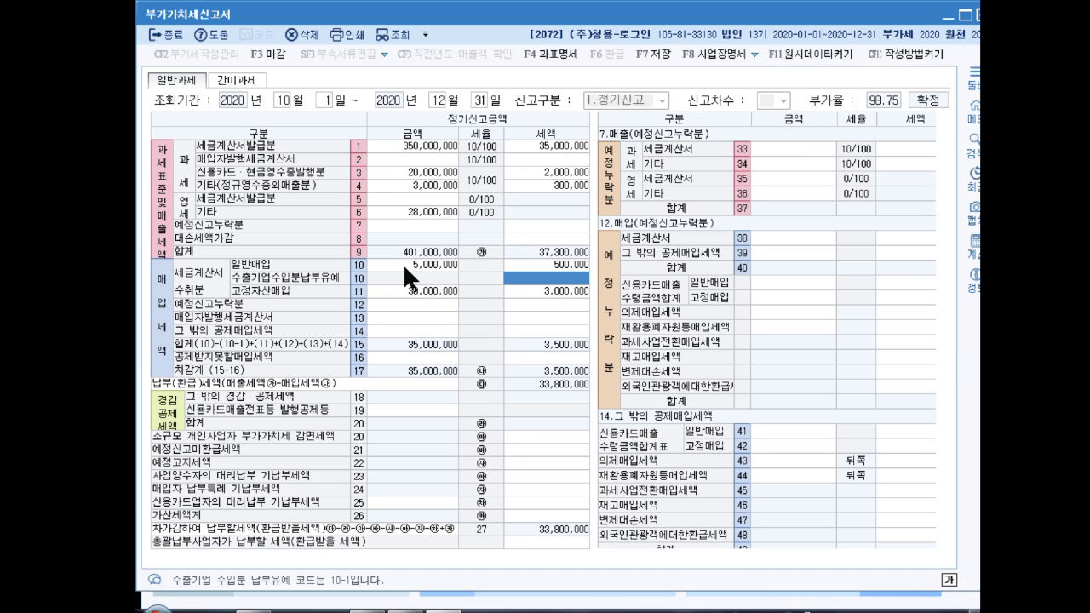
# Step: Enter the non-deductible input tax detail (line 50) as 5,000,000 with tax of 500,000
pyautogui.click(418, 359)
pyautogui.click(763, 149)
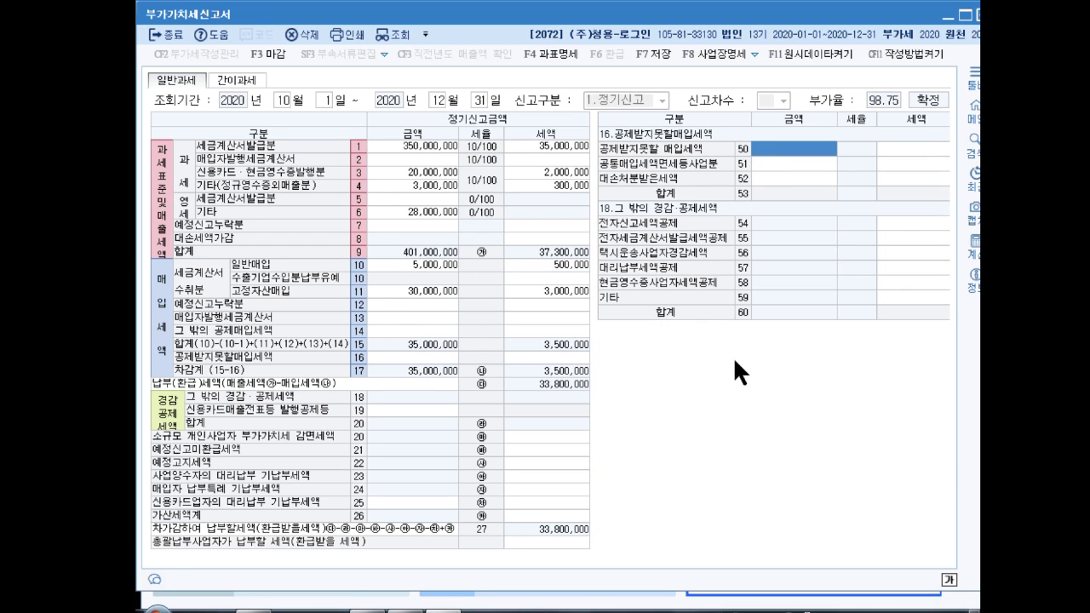
pyautogui.write('5000000')
pyautogui.press('Return')
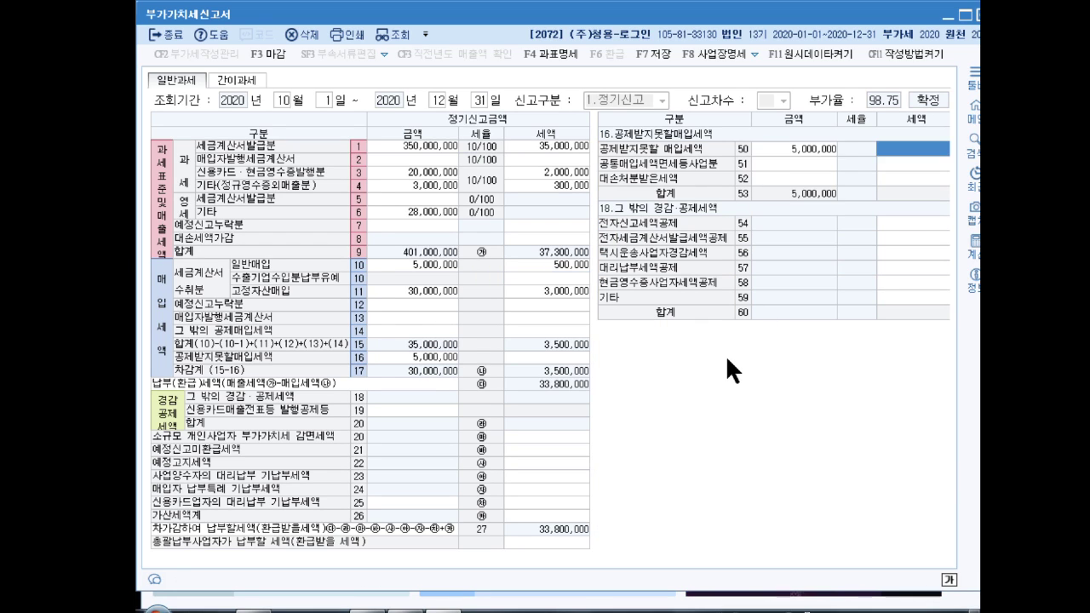
pyautogui.write('5,000,00')
pyautogui.press('Return')
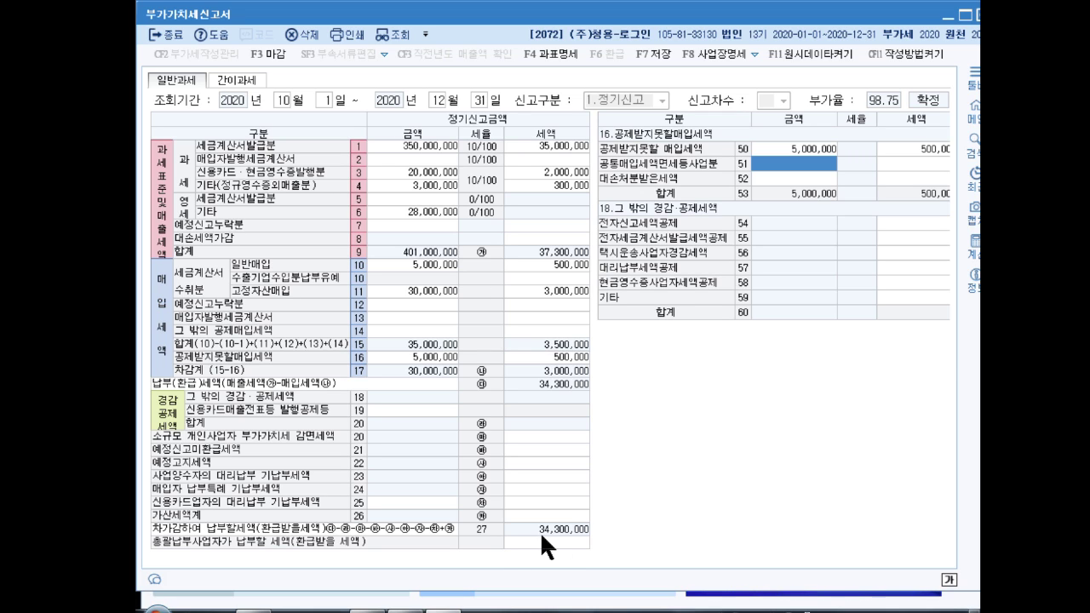
# Step: Change general purchases by tax invoice (line 10) to 230,000,000 with tax of 23,000,000
pyautogui.click(393, 262)
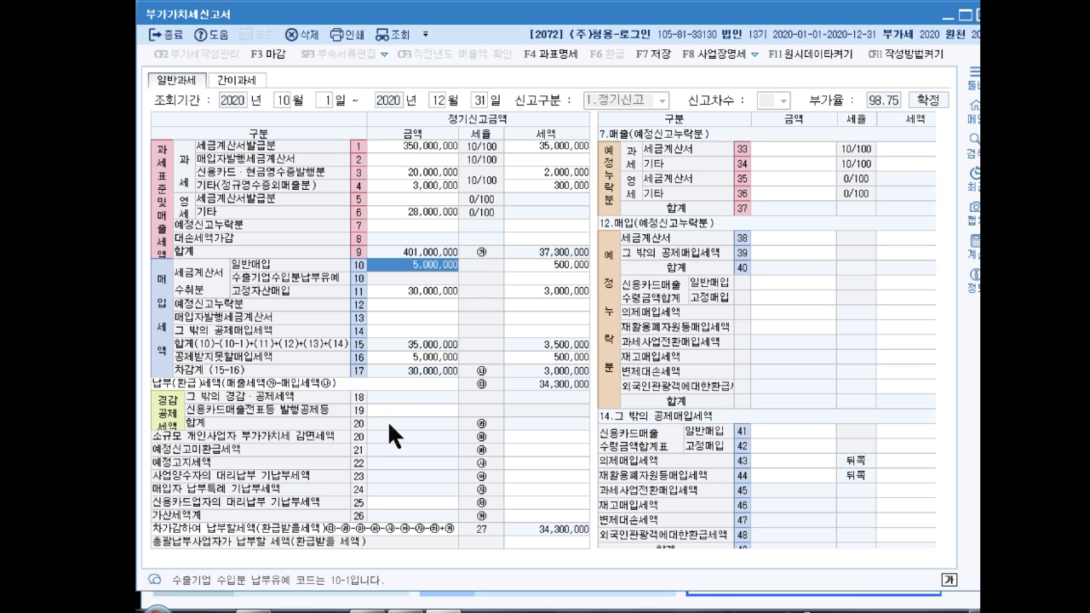
pyautogui.write('230000000')
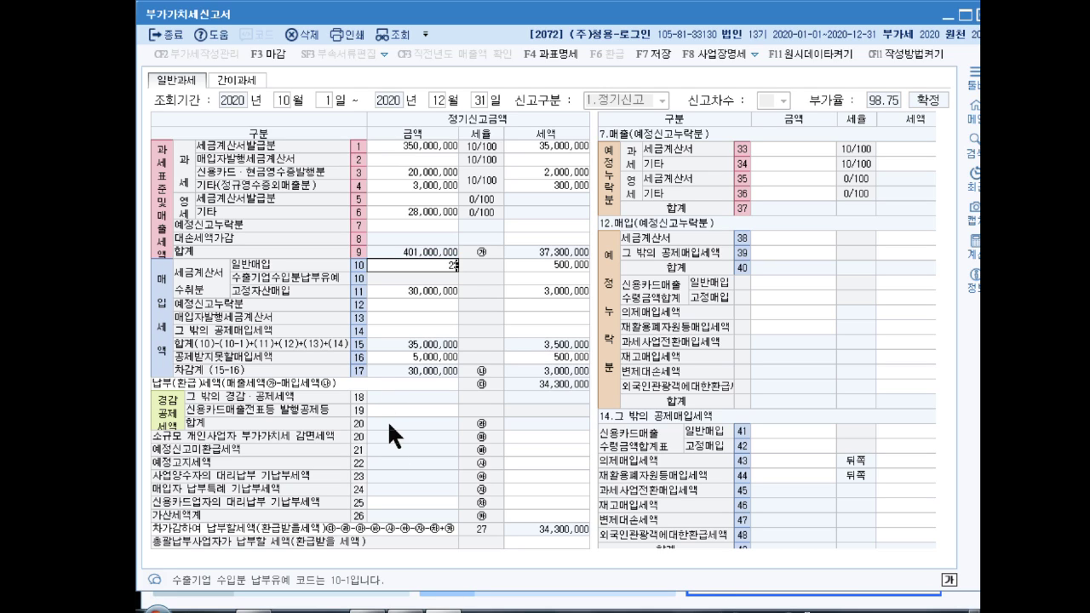
pyautogui.press('Return')
pyautogui.write('23000000')
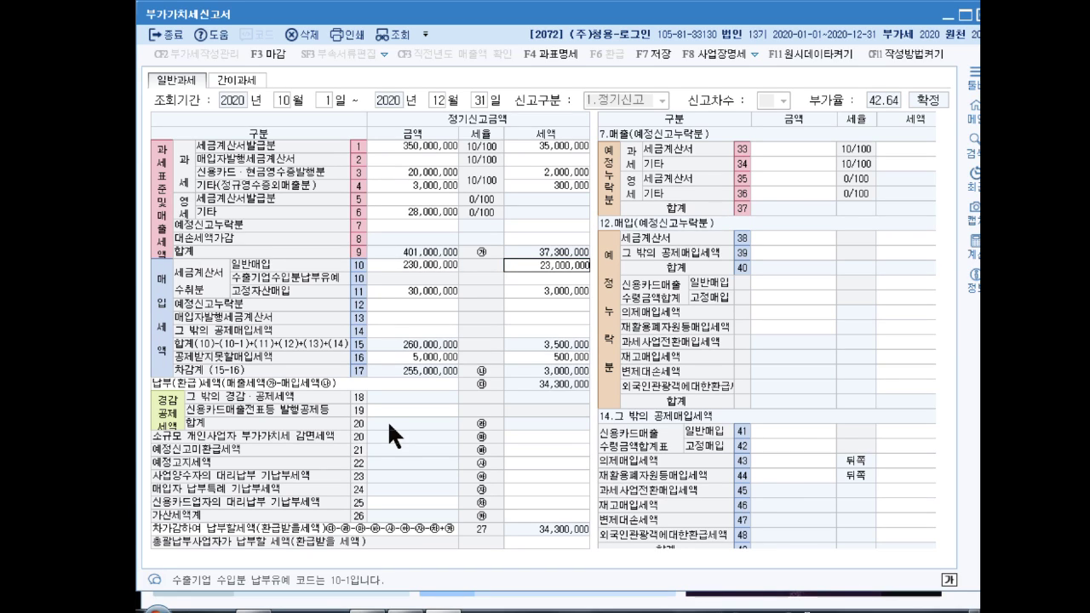
pyautogui.press('Return')
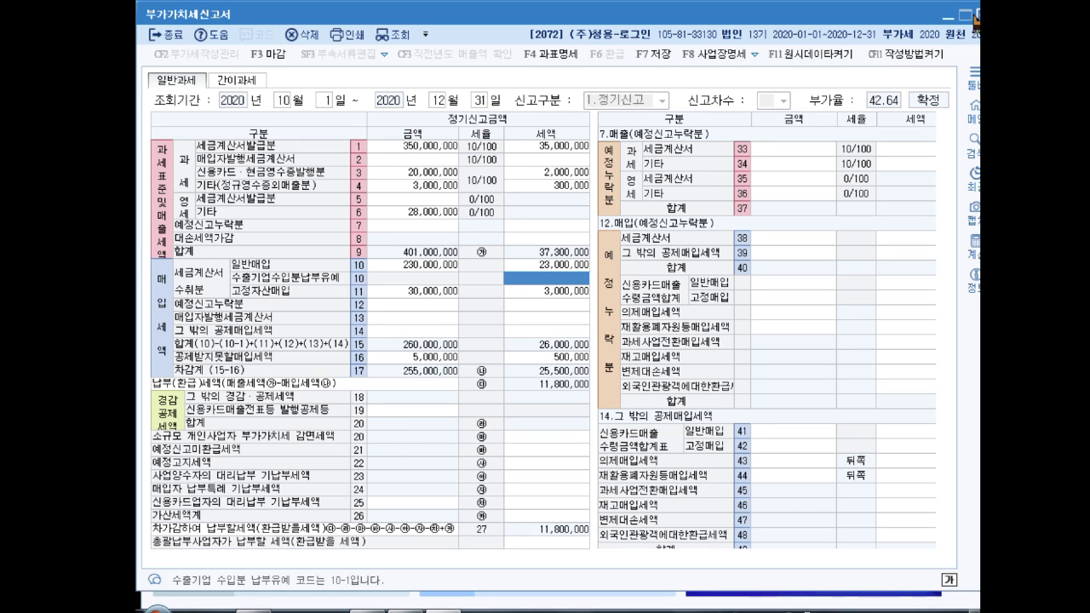
# Step: Close the VAT return and save its data
pyautogui.click(965, 14)
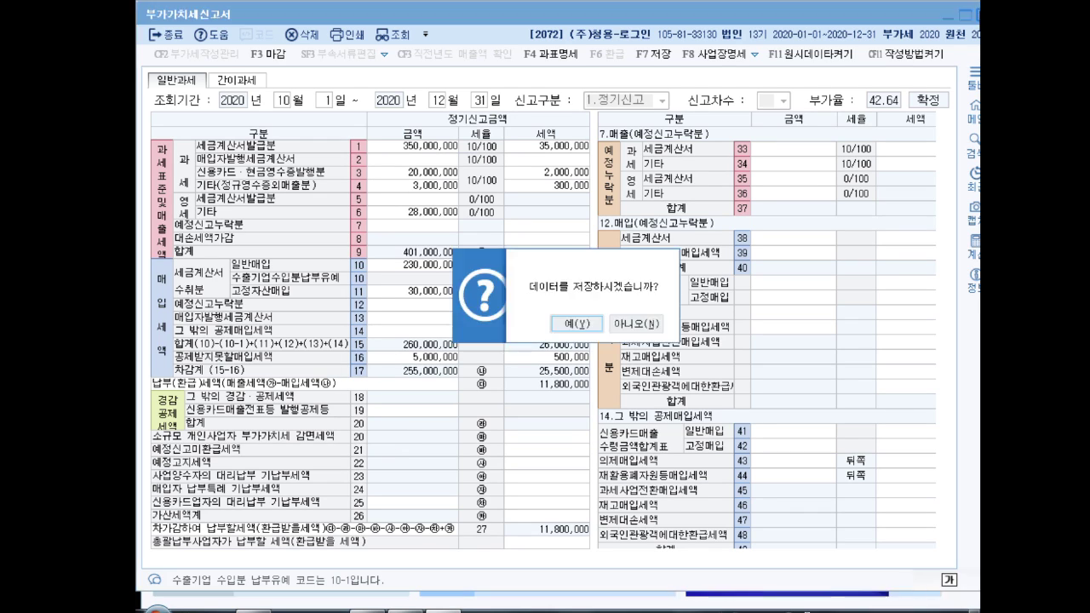
pyautogui.click(568, 320)
pyautogui.press('Return')
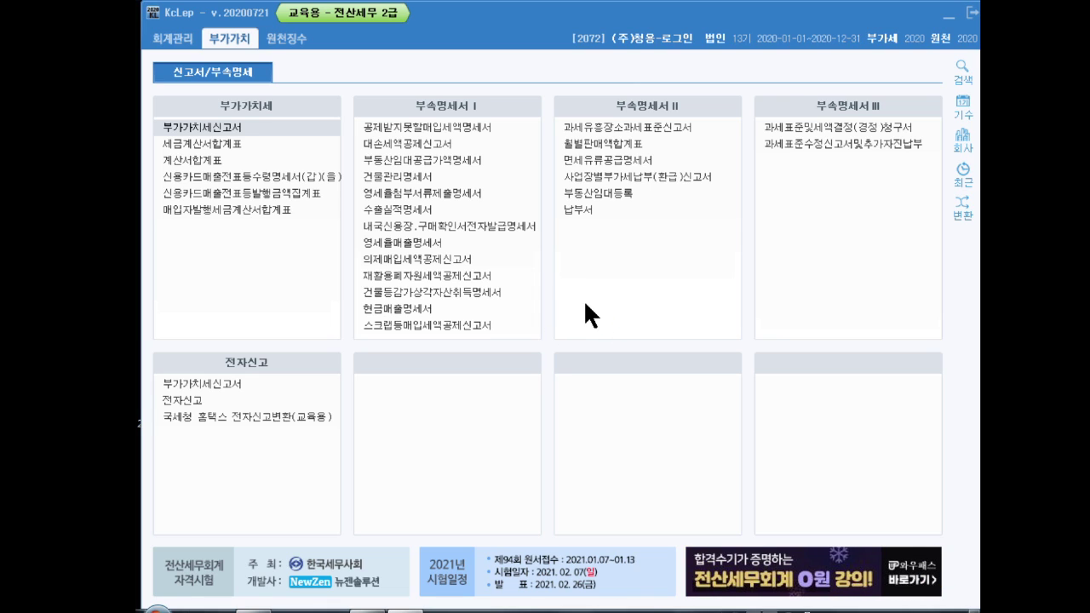
# Step: Open the real estate rental supply value statement (부동산임대공급가액명세서) for the period April to June 2020
pyautogui.click(430, 157)
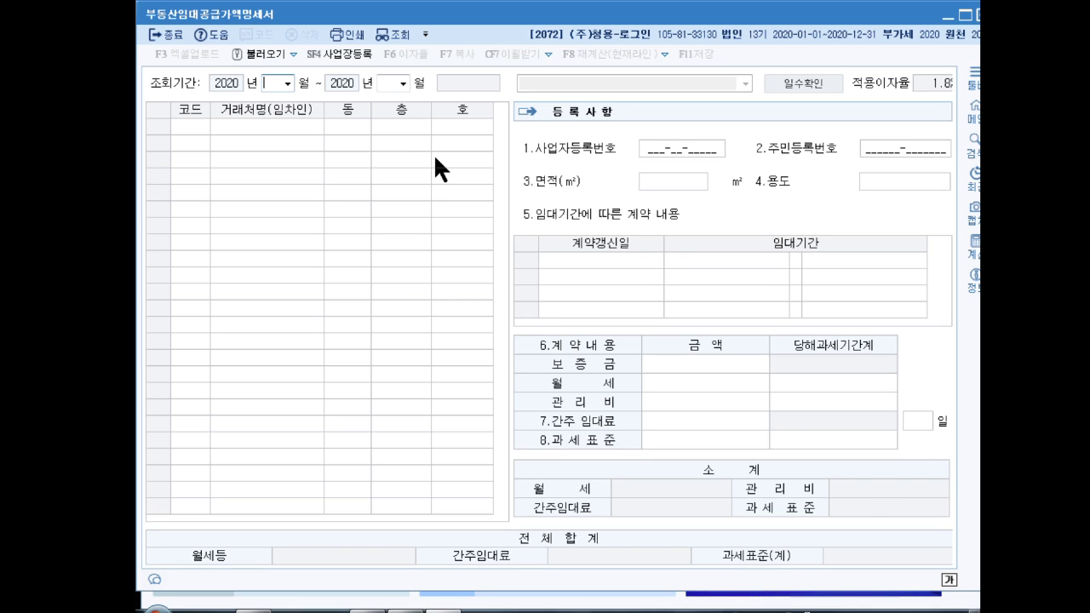
pyautogui.write('4')
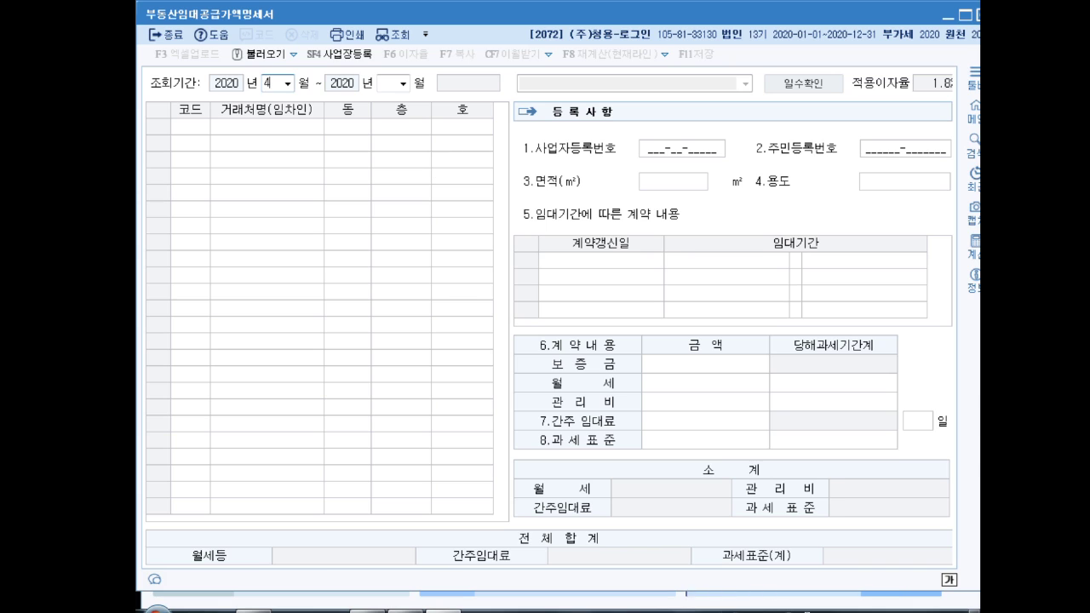
pyautogui.press('Return')
pyautogui.write('6')
pyautogui.press('Return')
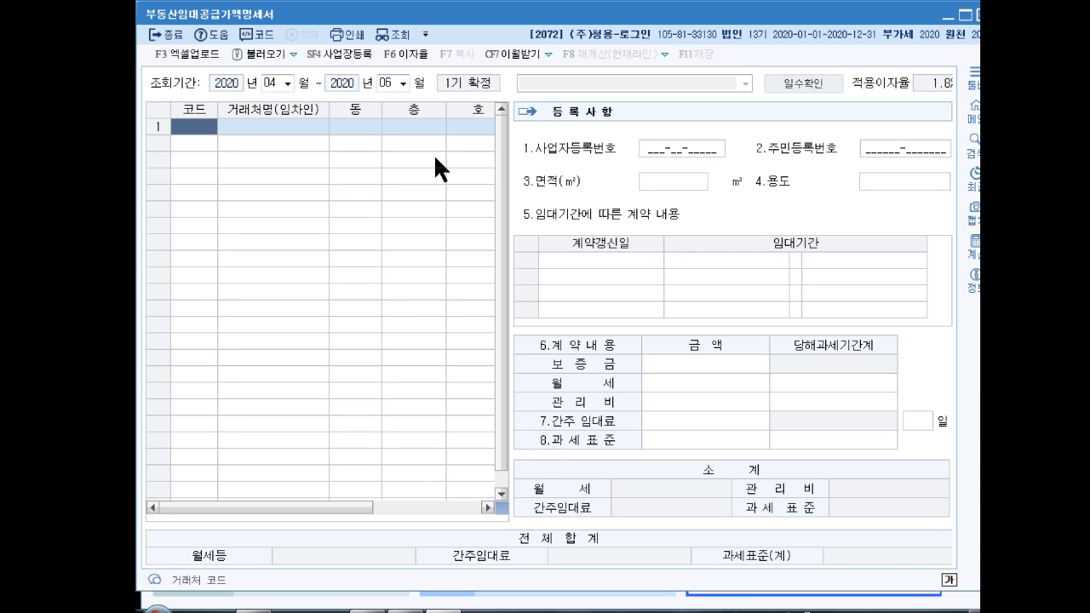
# Step: Add 신미상사 as the tenant in the first row, with floor 1 and unit 101
pyautogui.press('F2')
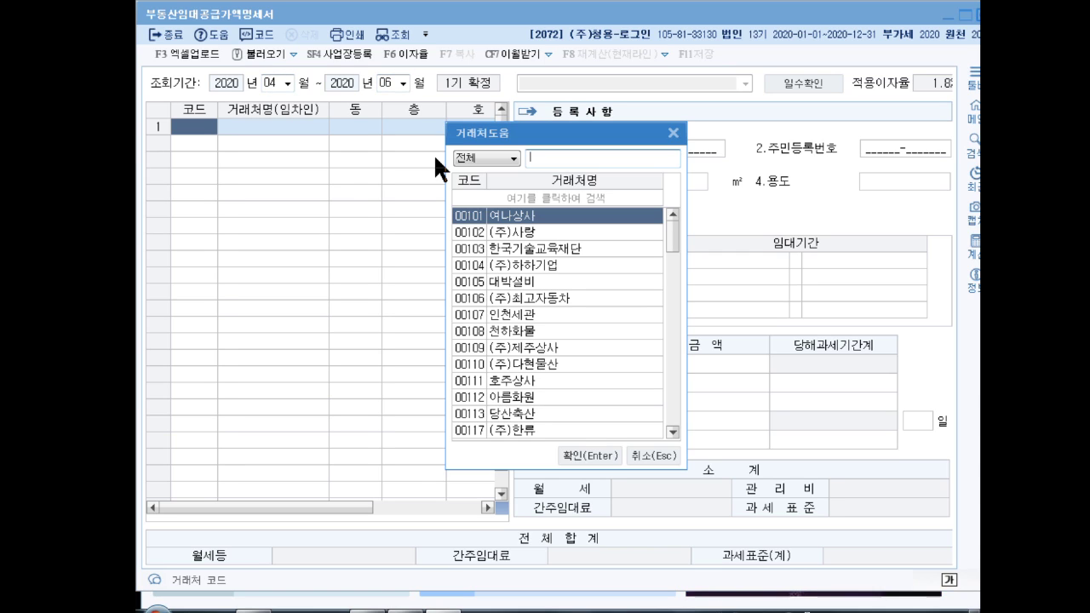
pyautogui.write('신미')
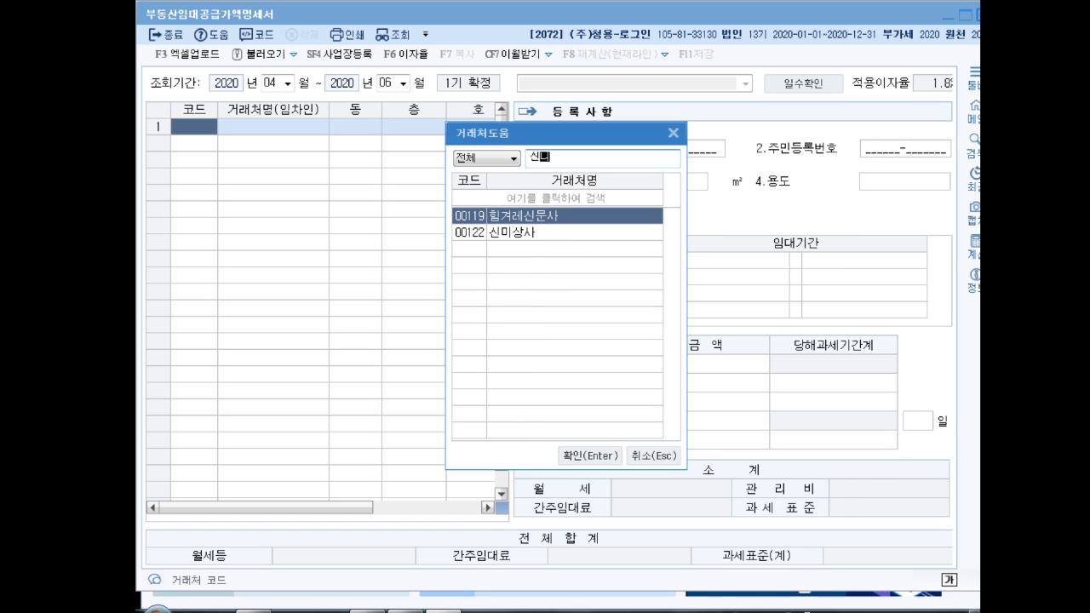
pyautogui.press('Return')
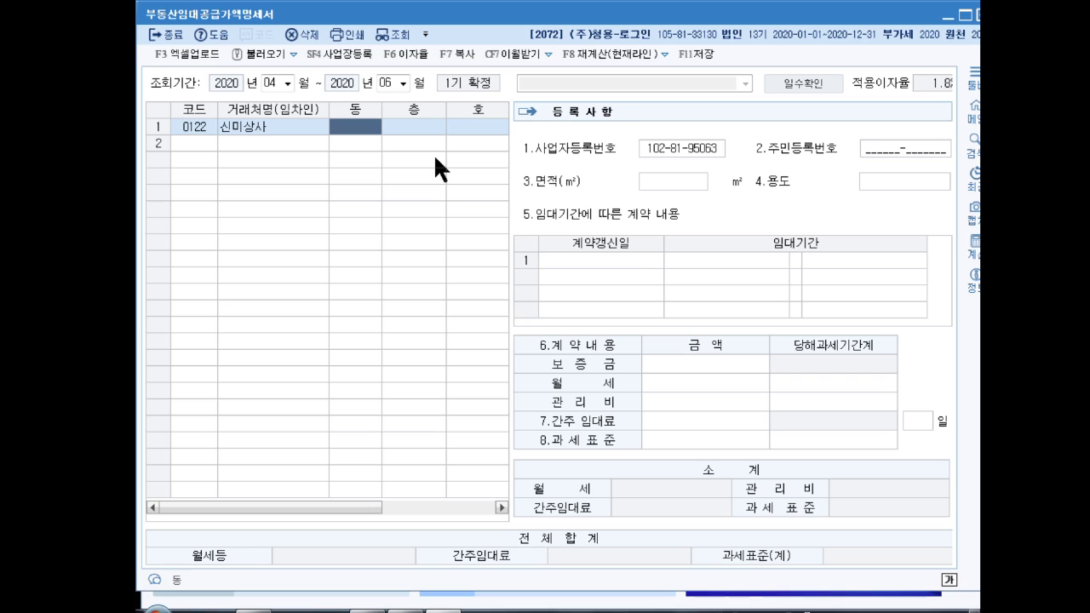
pyautogui.press('Return')
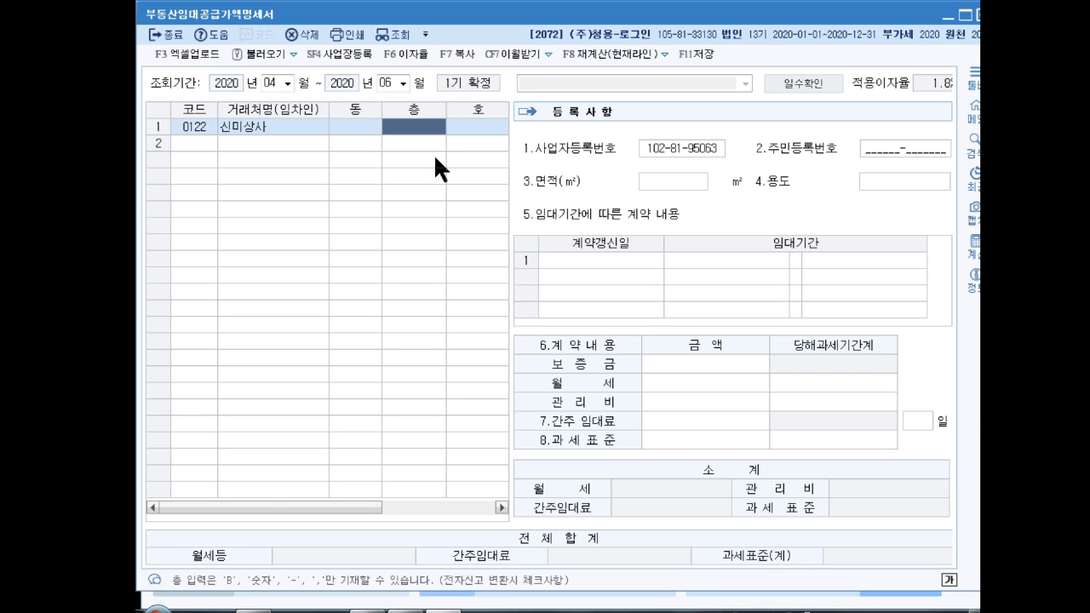
pyautogui.write('1')
pyautogui.press('Return')
pyautogui.write('101')
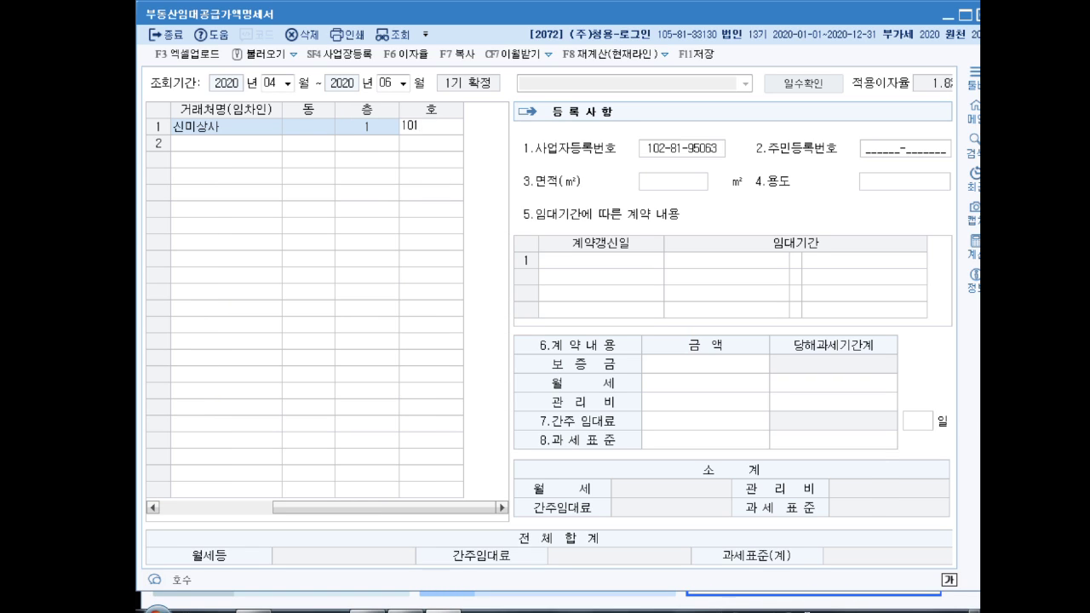
pyautogui.press('Return')
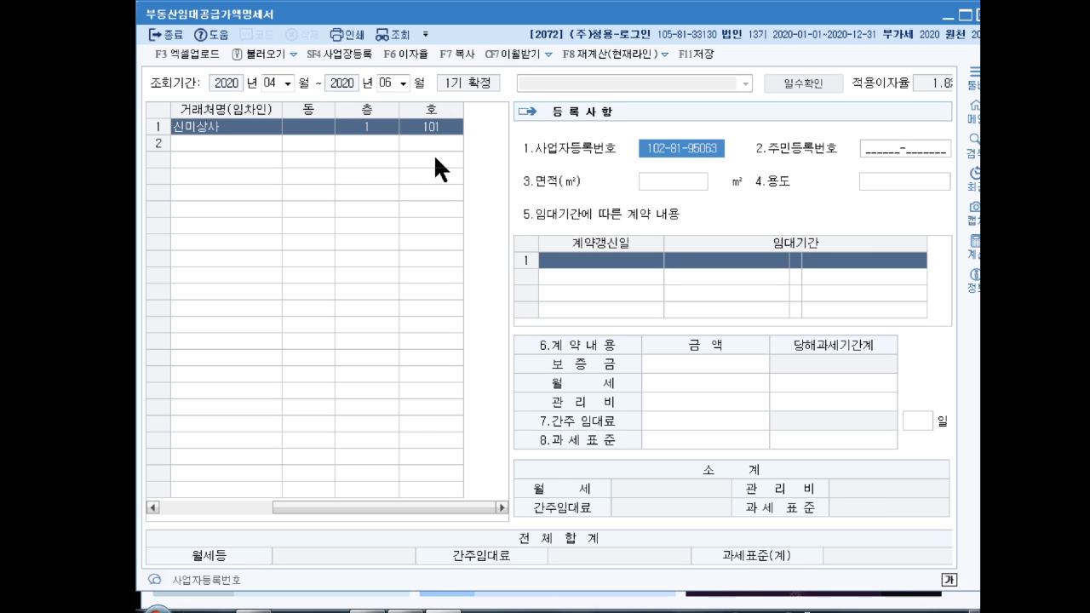
# Step: Set the tenant's leased area to 87 ㎡ and its use to 사무실
pyautogui.press('Return')
pyautogui.press('Return')
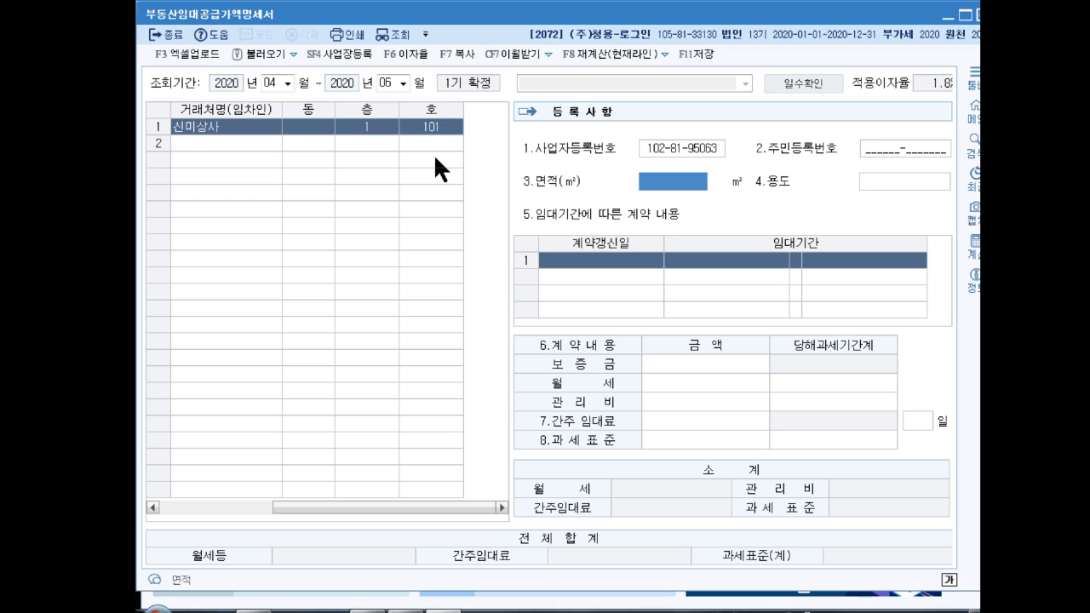
pyautogui.write('81')
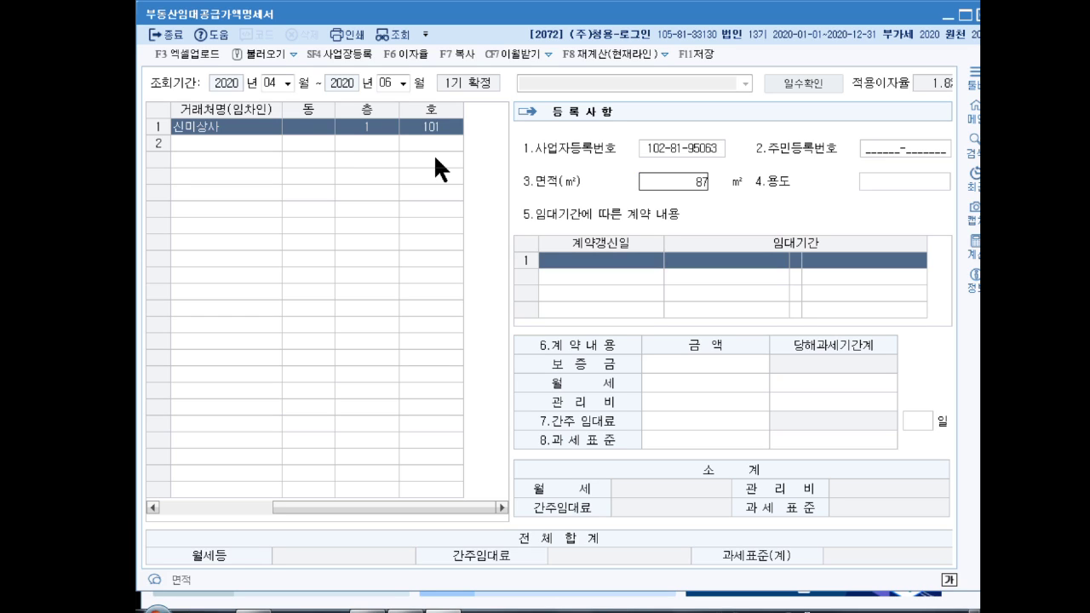
pyautogui.press('Return')
pyautogui.write('사무시')
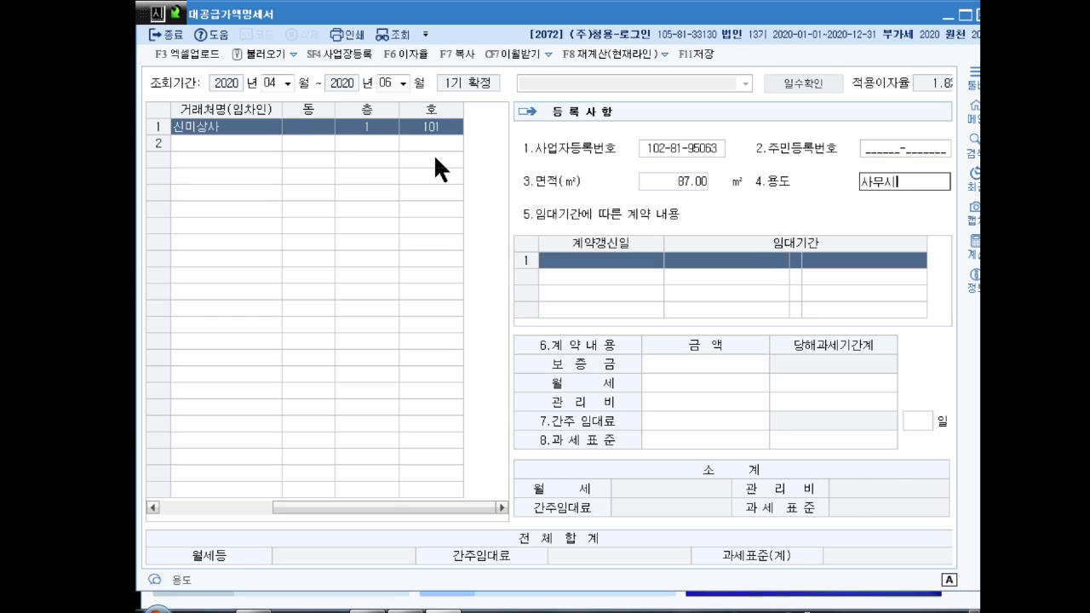
pyautogui.write('ㄹ')
pyautogui.press('Return')
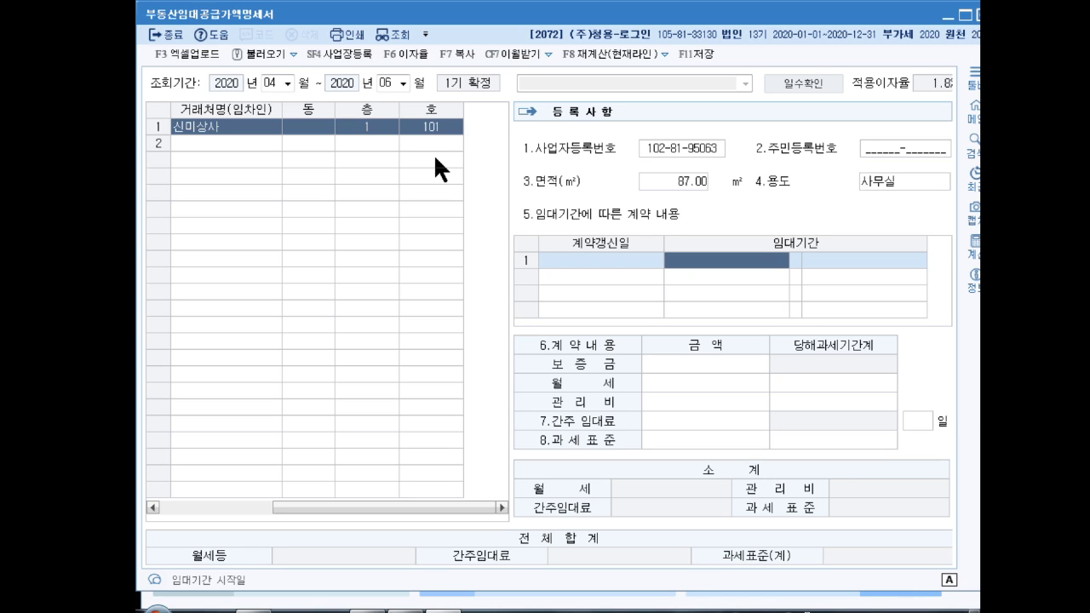
# Step: Enter the original lease period from 2018-05-01 to 2020-04-30 in the first contract row
pyautogui.write('2018-')
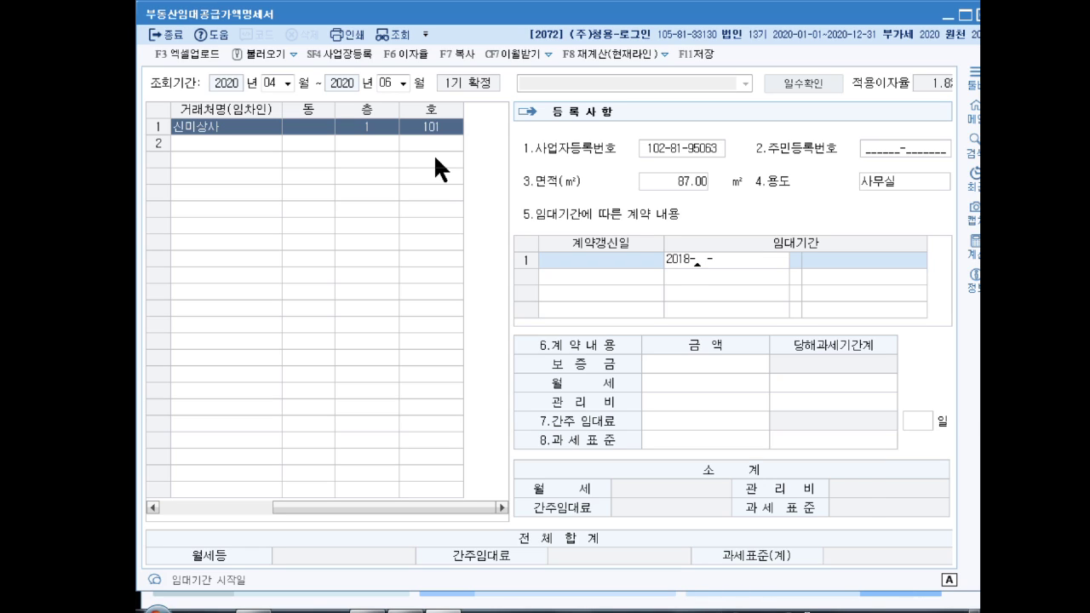
pyautogui.write('05-01')
pyautogui.press('Return')
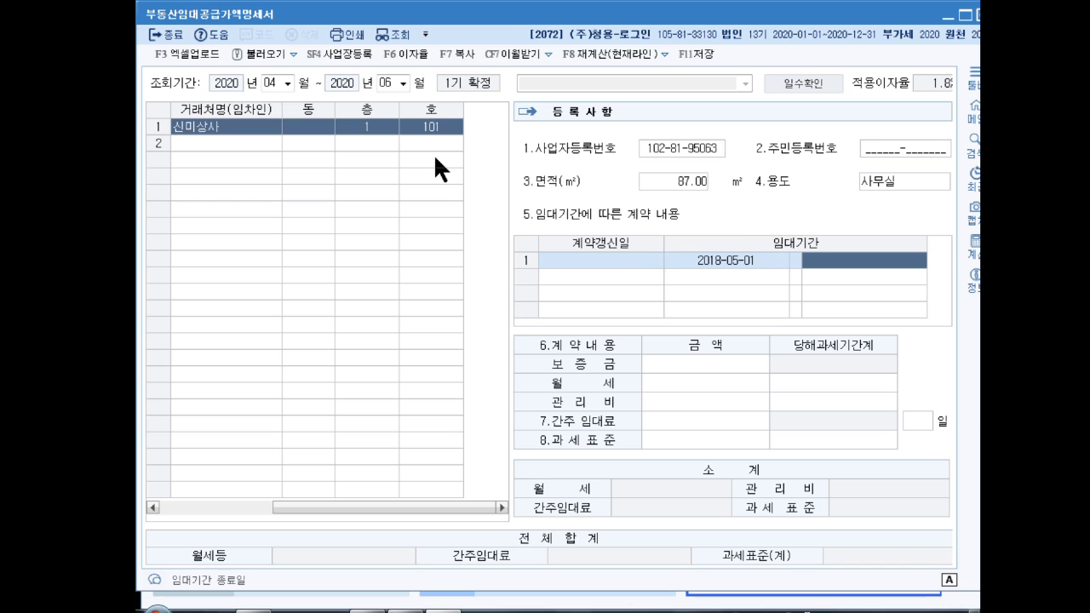
pyautogui.write('2020-04-')
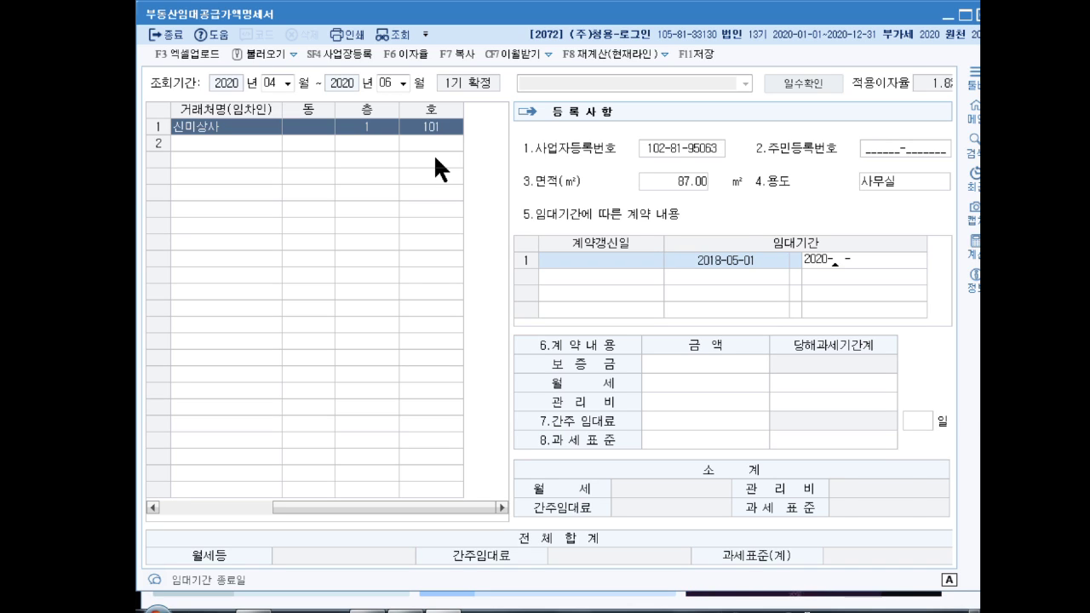
pyautogui.write('30')
pyautogui.press('Return')
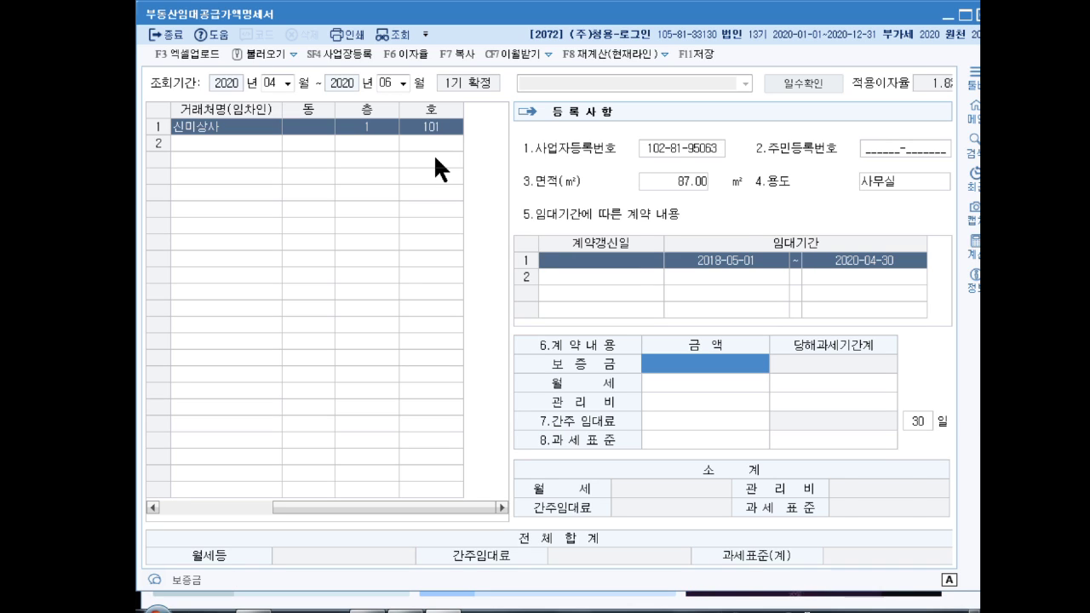
# Step: Enter the original contract's deposit of 10,000,000, monthly rent of 1,500,000 and maintenance fee of 200,000
pyautogui.write('10000000')
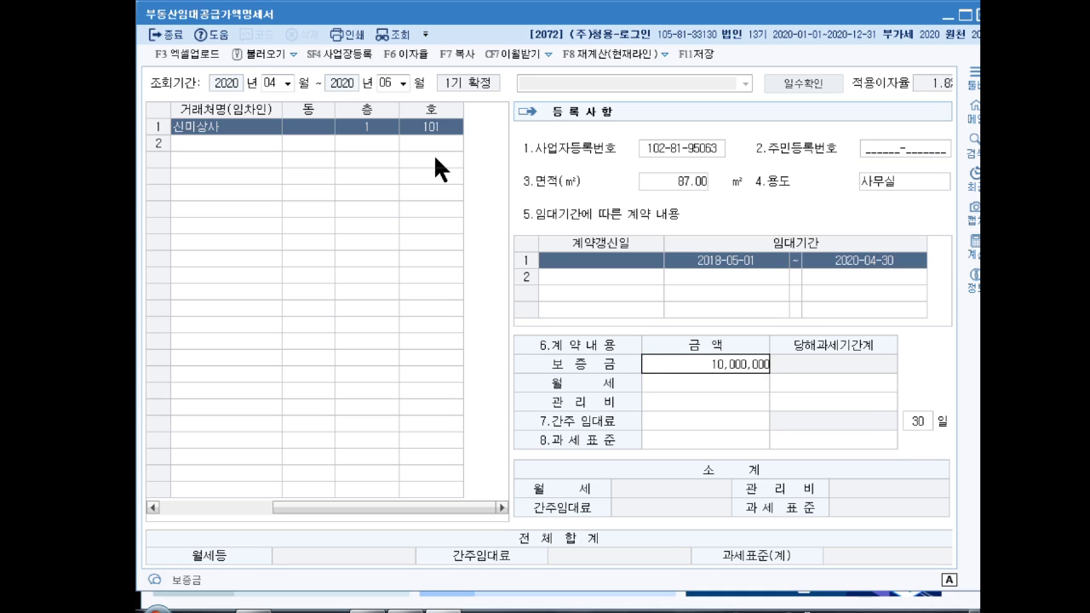
pyautogui.press('Return')
pyautogui.write('1500000')
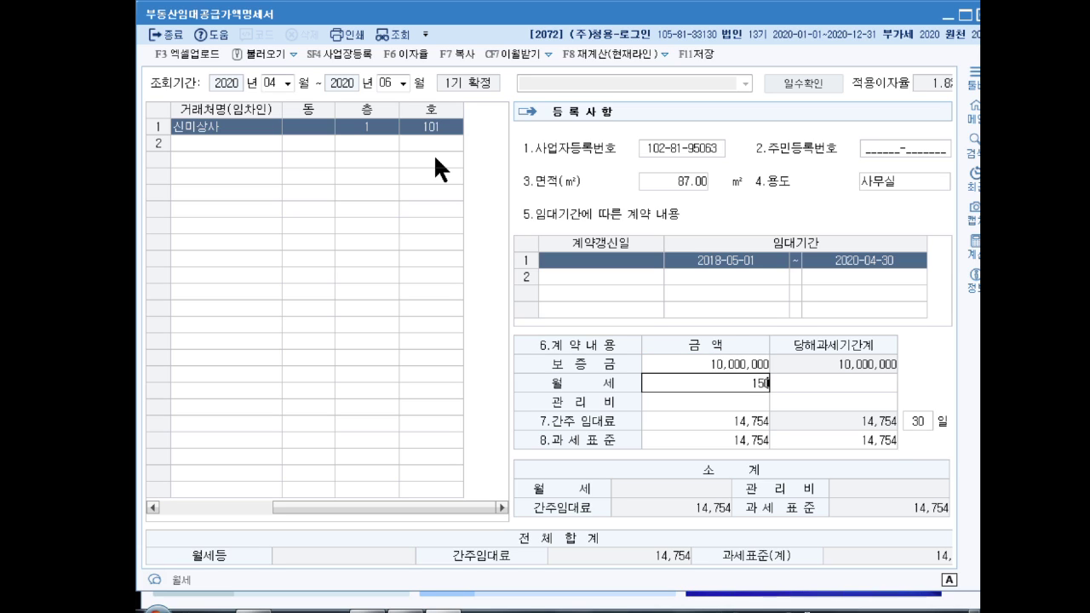
pyautogui.press('Return')
pyautogui.press('Return')
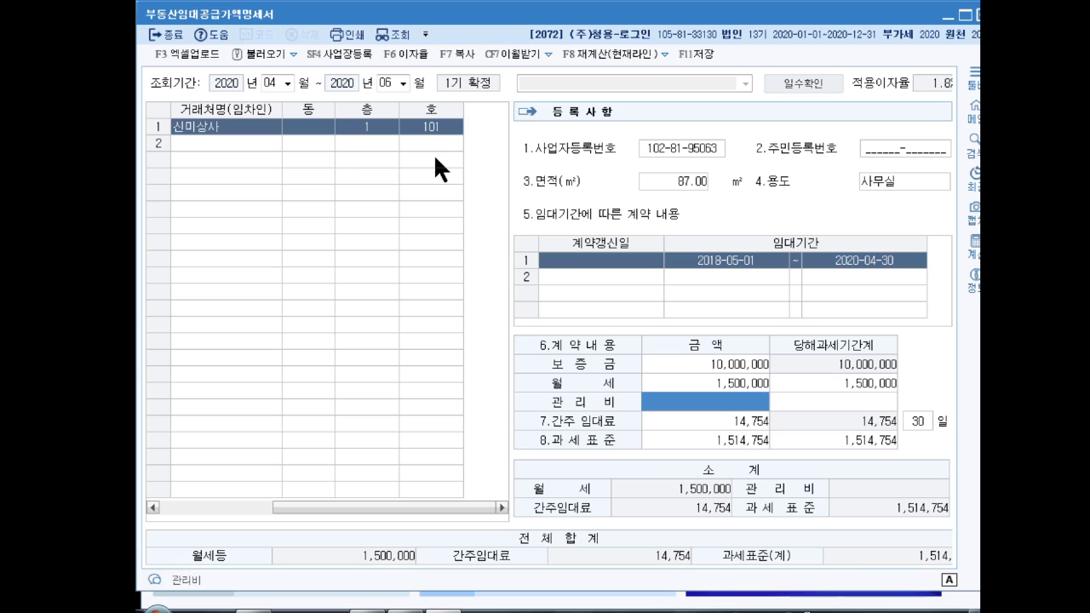
pyautogui.write('2000000')
pyautogui.press('Return')
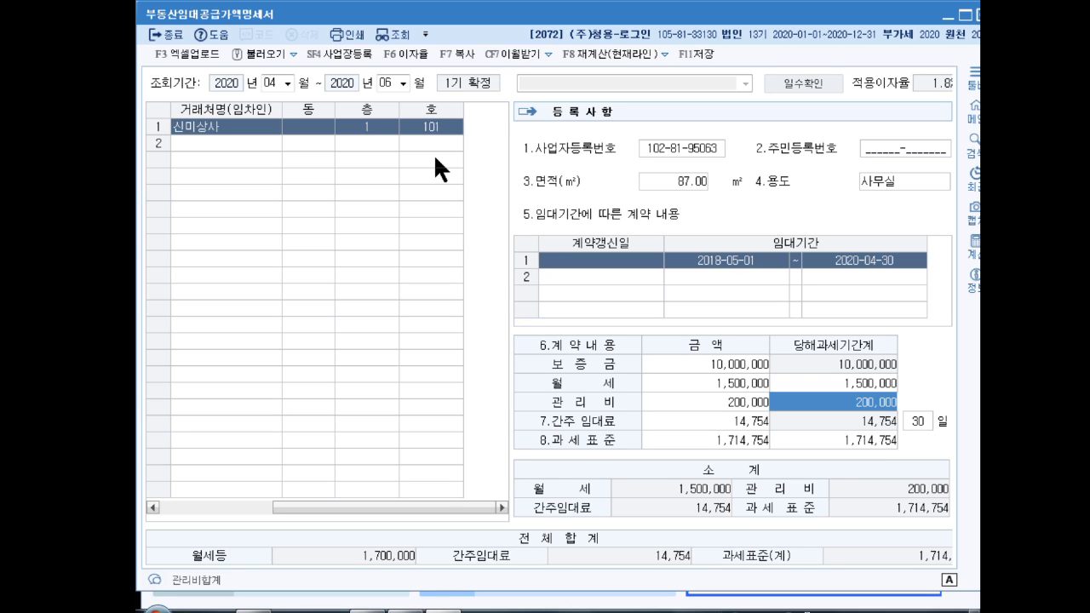
pyautogui.press('Return')
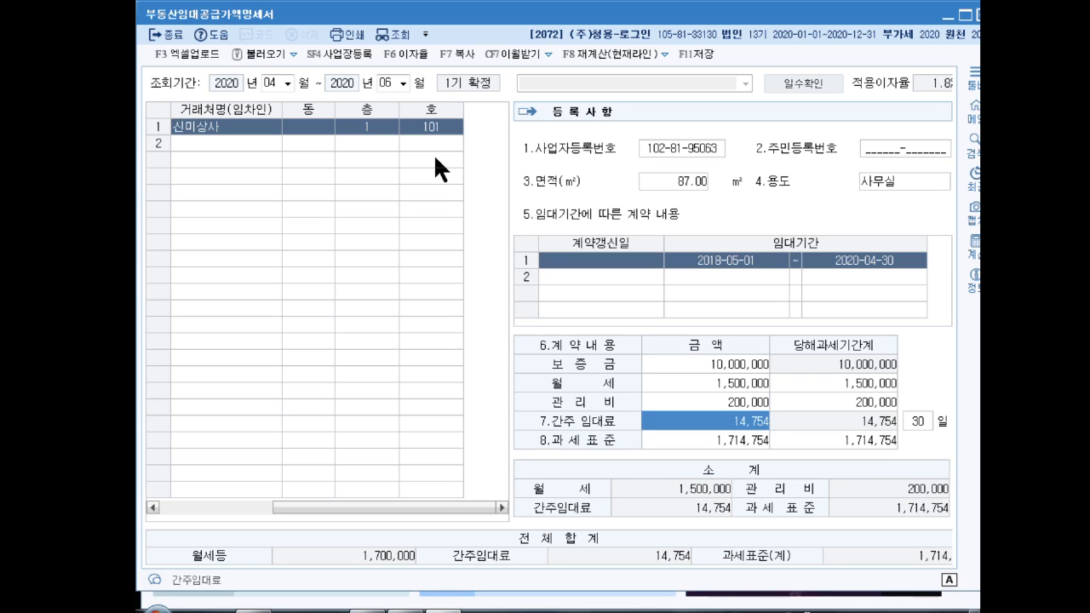
pyautogui.press('Return')
pyautogui.press('Return')
pyautogui.press('Return')
pyautogui.press('Return')
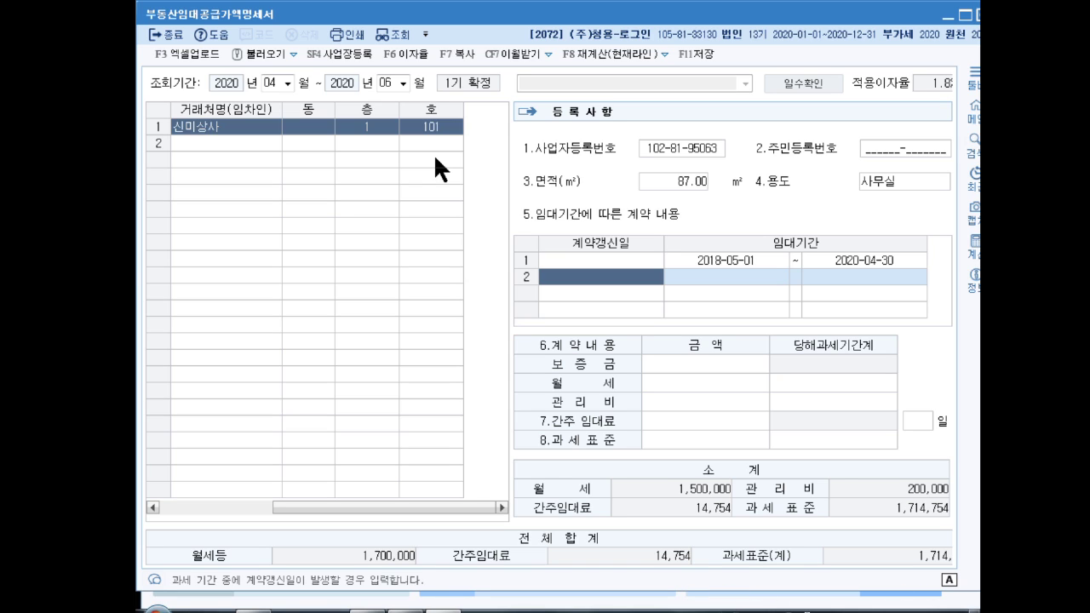
# Step: Add a second contract row with renewal date 2020-05-01 and lease period 2020-05-01 to 2022-04-30
pyautogui.write('20200501')
pyautogui.press('Return')
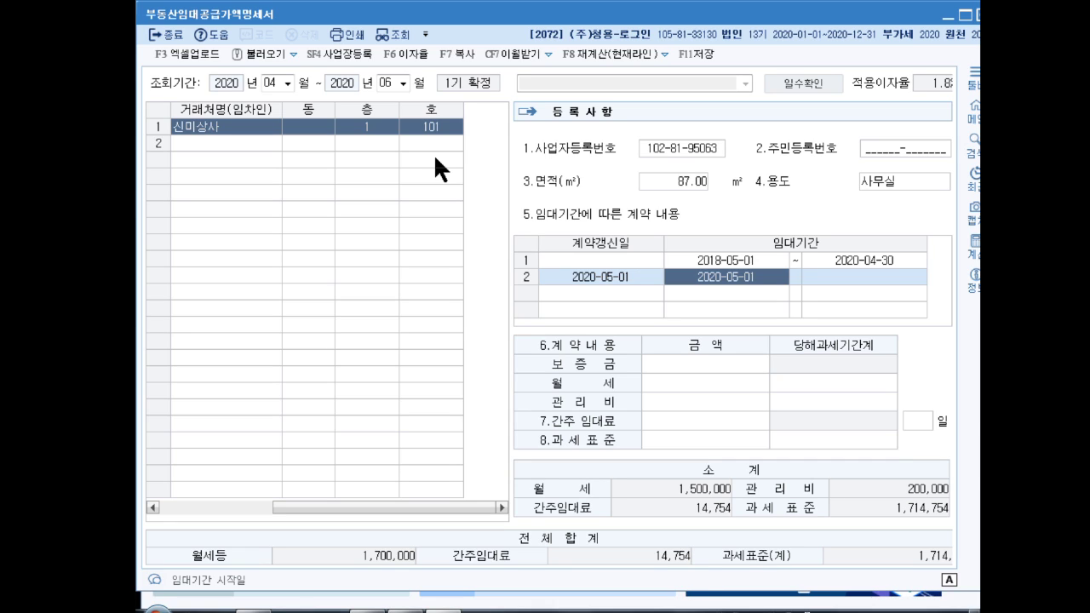
pyautogui.press('Return')
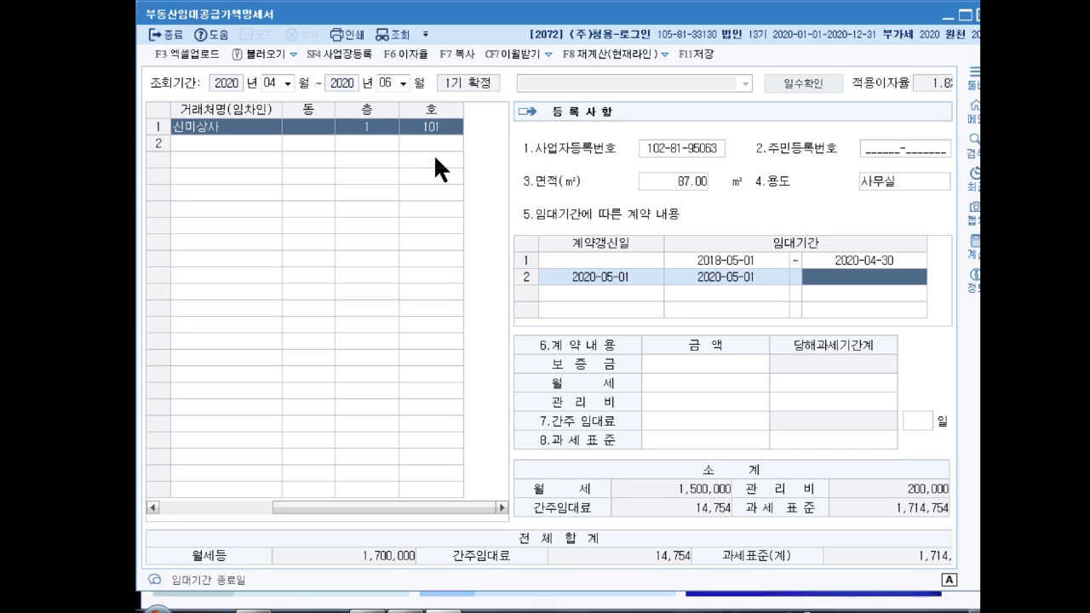
pyautogui.write('2022-04-')
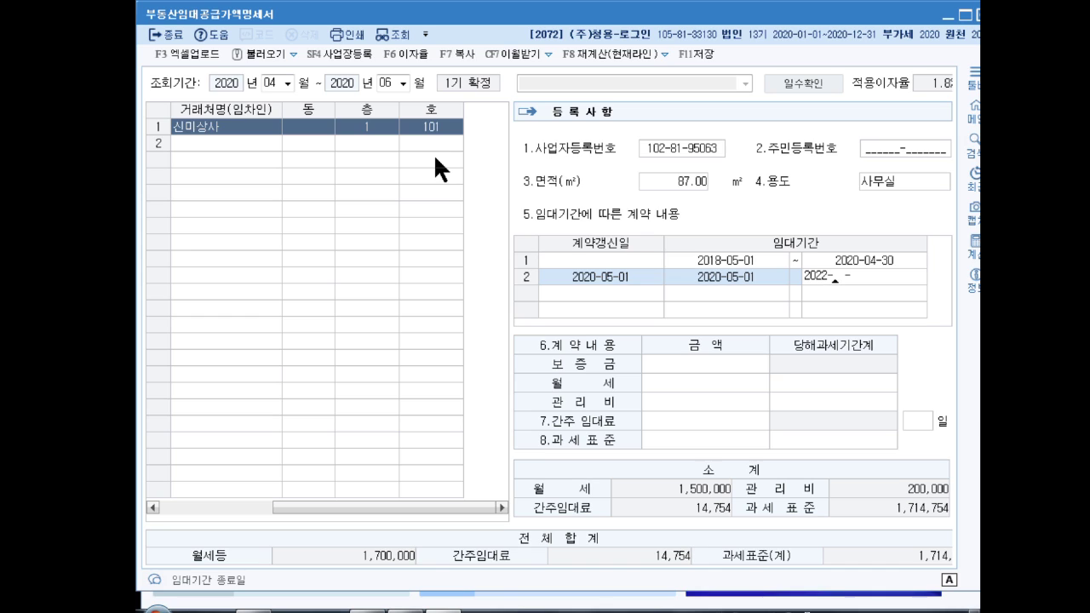
pyautogui.write('30')
pyautogui.press('Return')
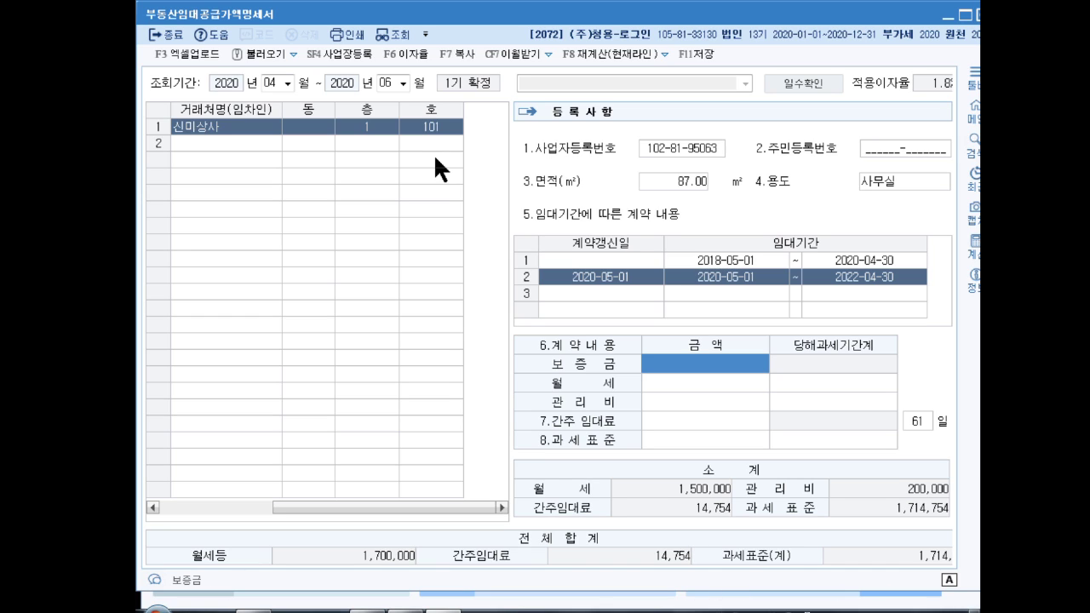
# Step: Enter the renewed contract's deposit of 20,000,000, monthly rent of 1,800,000 and maintenance fee of 200,000
pyautogui.write('20000000')
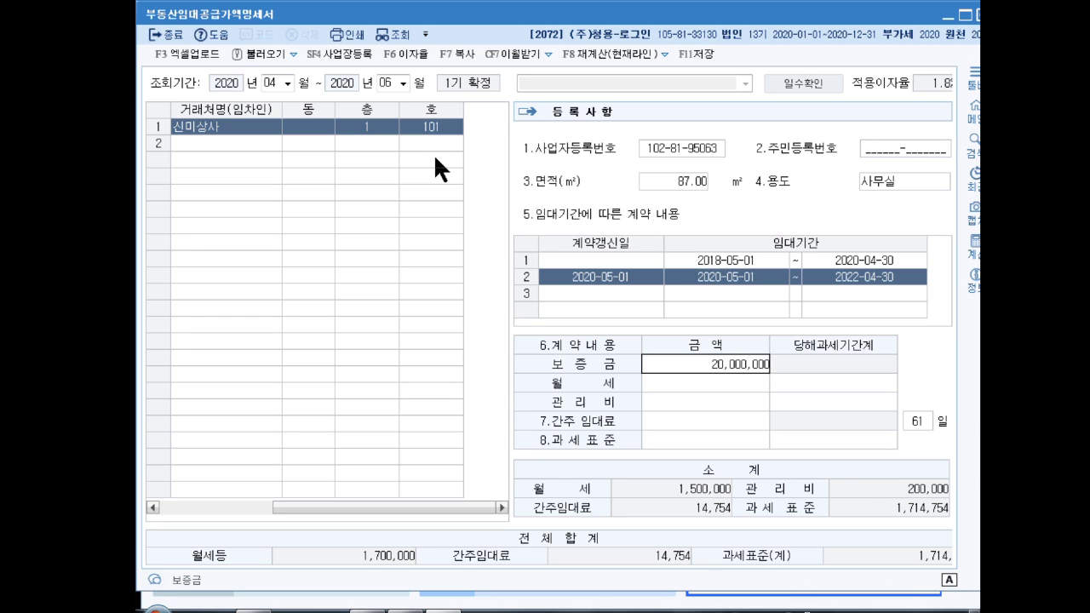
pyautogui.press('Return')
pyautogui.write('1800000')
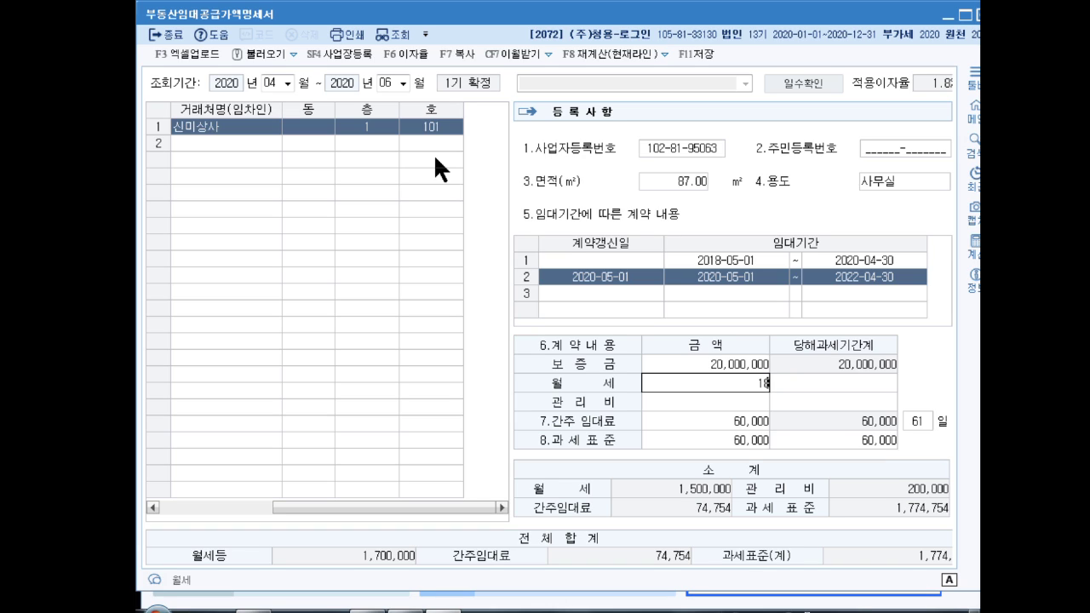
pyautogui.press('Return')
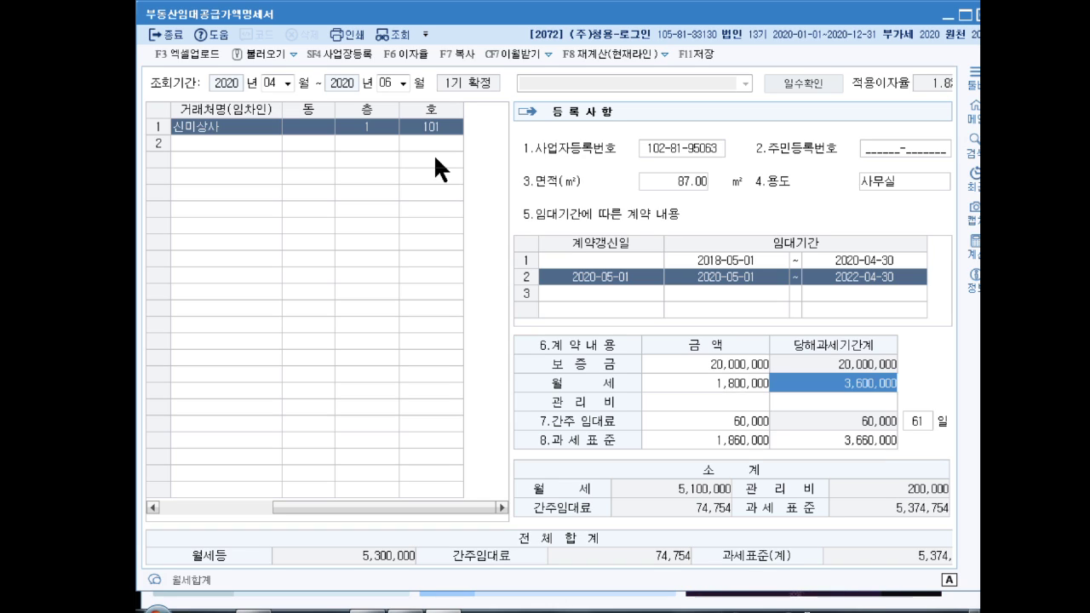
pyautogui.press('Return')
pyautogui.write('2000000')
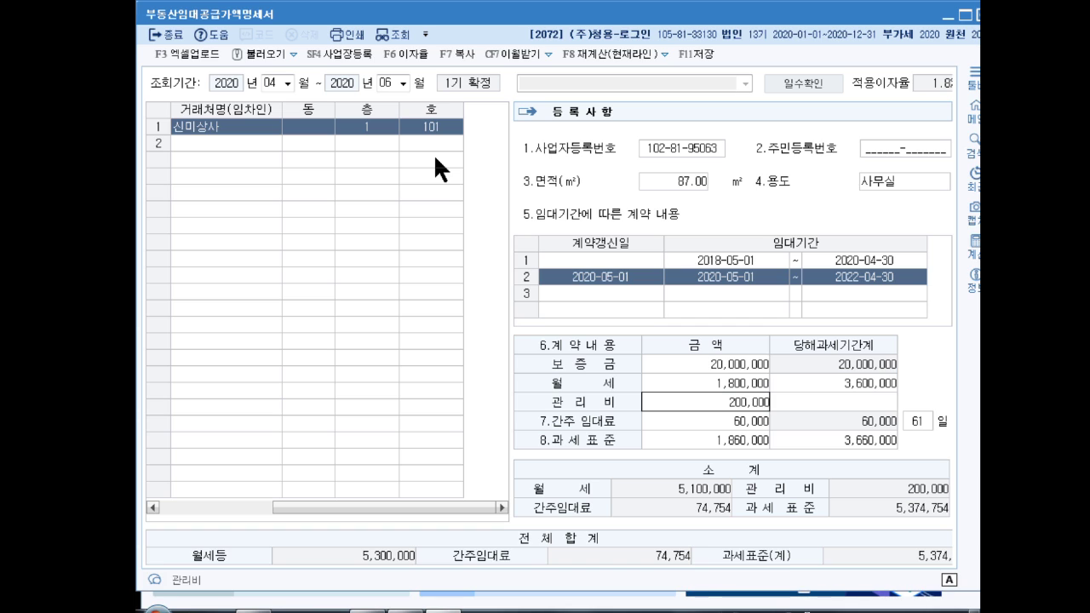
pyautogui.press('Return')
pyautogui.press('Return')
pyautogui.press('Return')
pyautogui.press('Return')
pyautogui.press('Return')
pyautogui.press('Return')
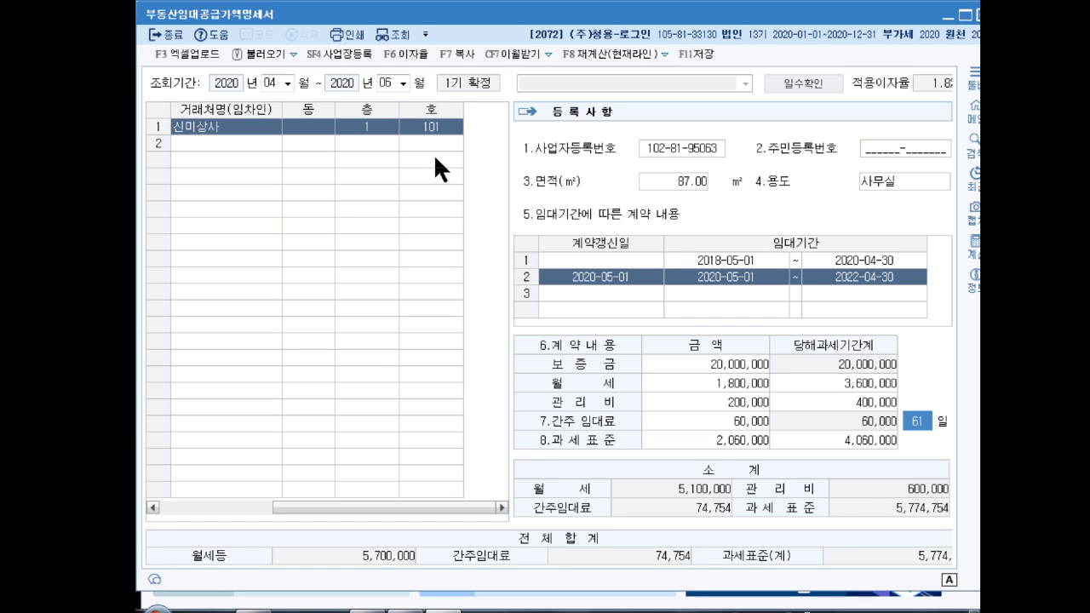
# Step: Close the rental supply value statement and switch to the accounting management (회계관리) module
pyautogui.press('Up')
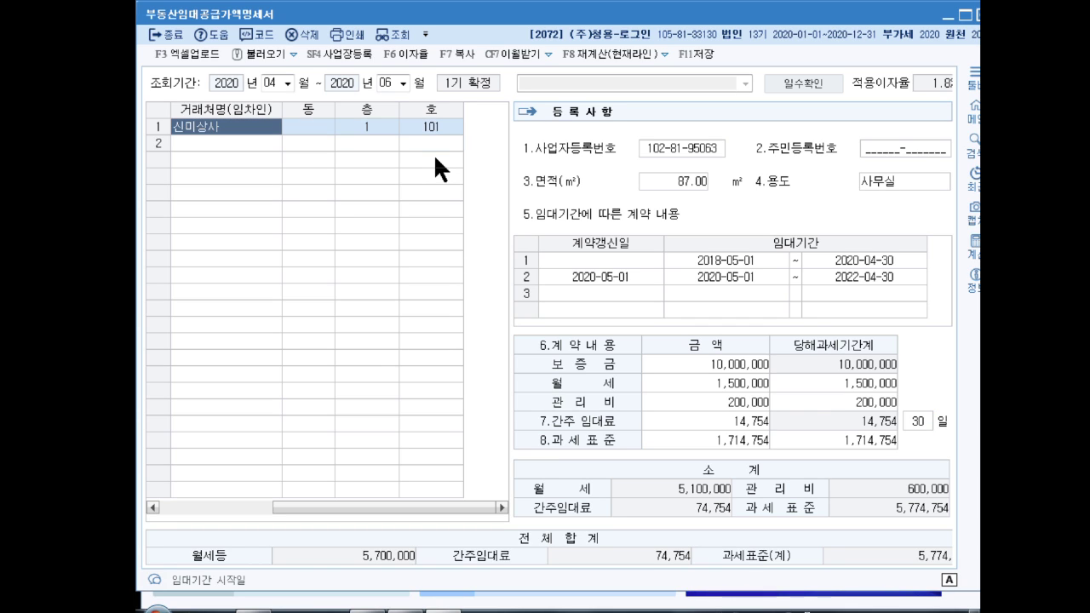
pyautogui.press('Escape')
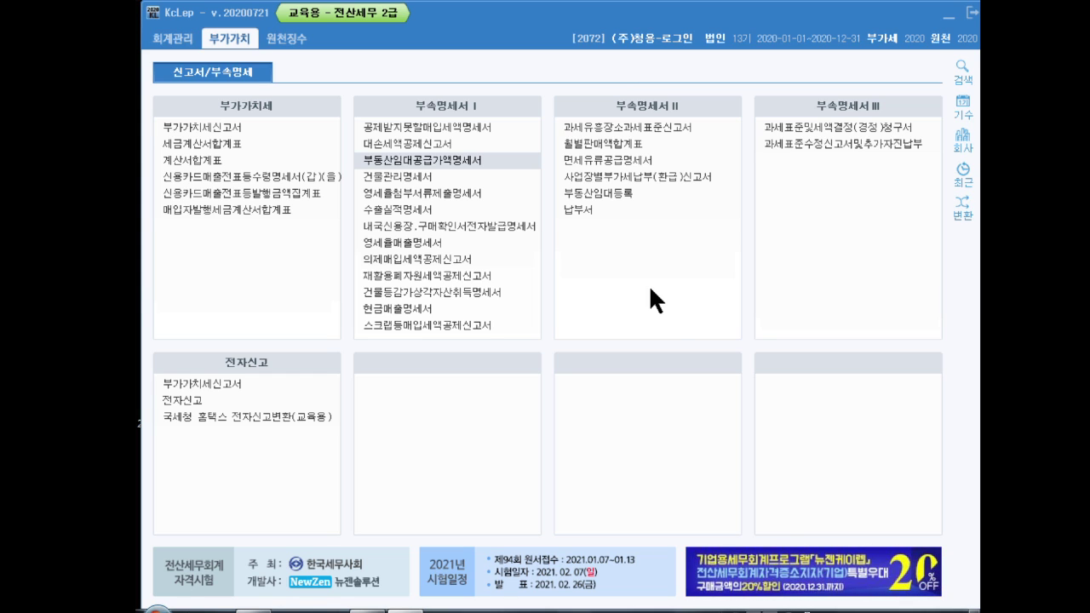
pyautogui.click(173, 37)
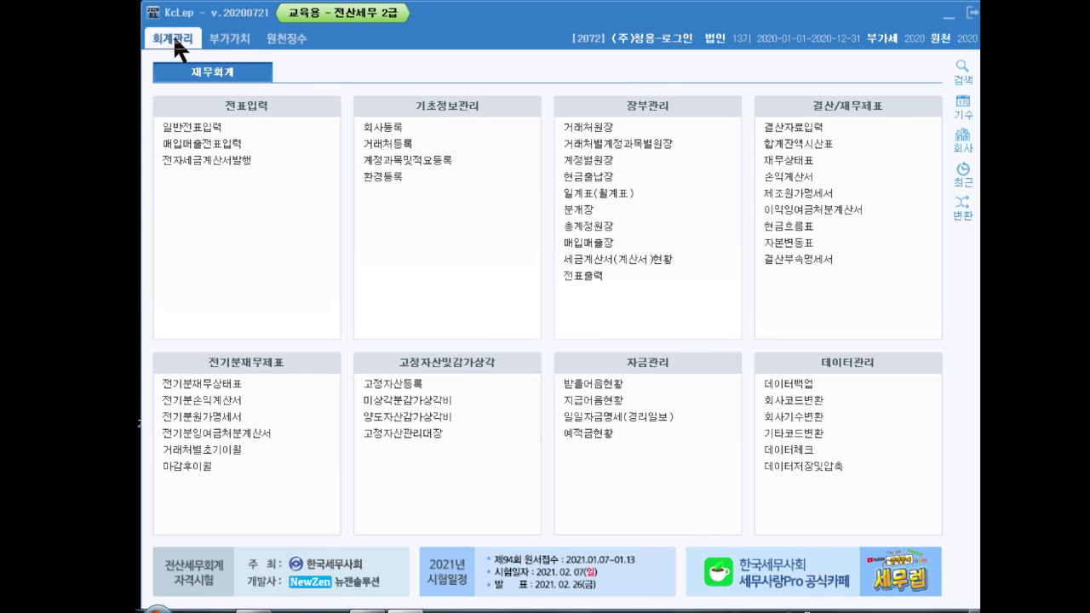
# Step: Open general voucher entry (일반전표입력) for December 31, 2020
pyautogui.click(208, 130)
pyautogui.write('31')
pyautogui.press('Return')
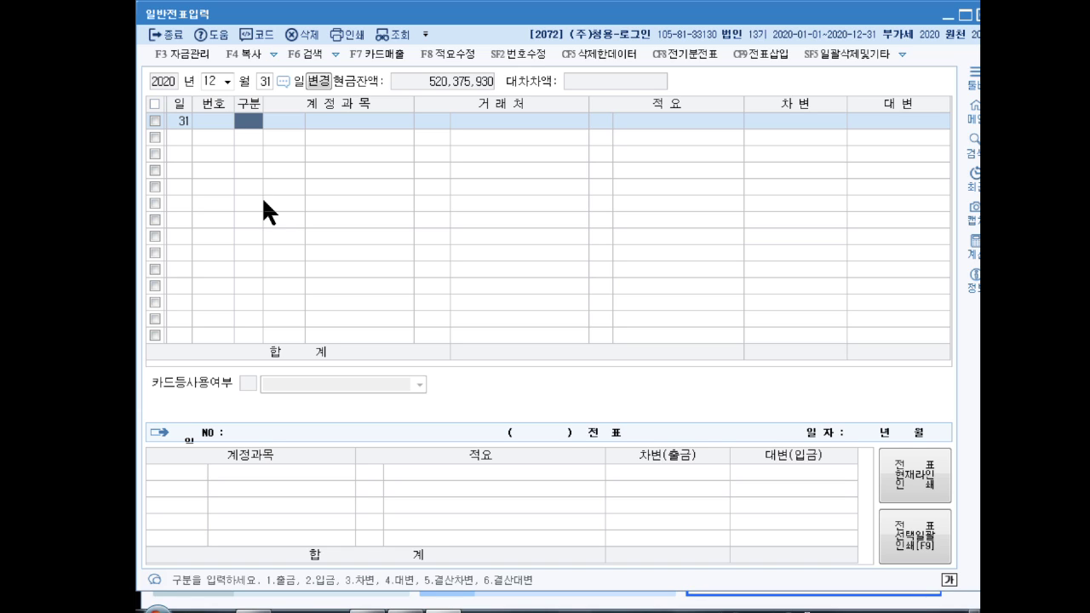
# Step: Enter a credit (대변) line to ordinary deposits (0103 보통예금) for 10,000,000
pyautogui.write('4')
pyautogui.press('Return')
pyautogui.write('보통예')
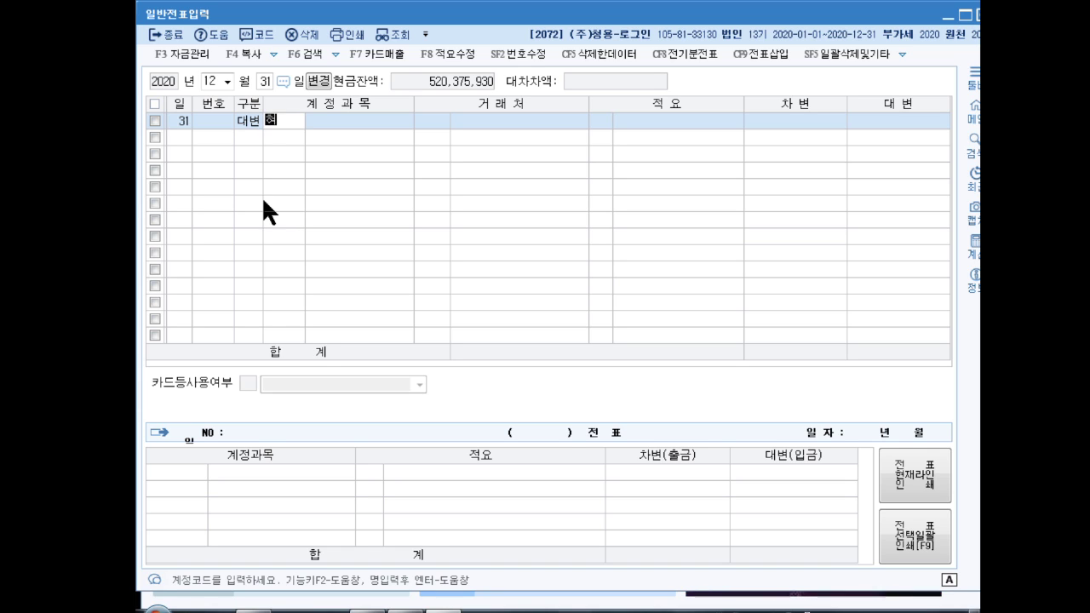
pyautogui.press('Return')
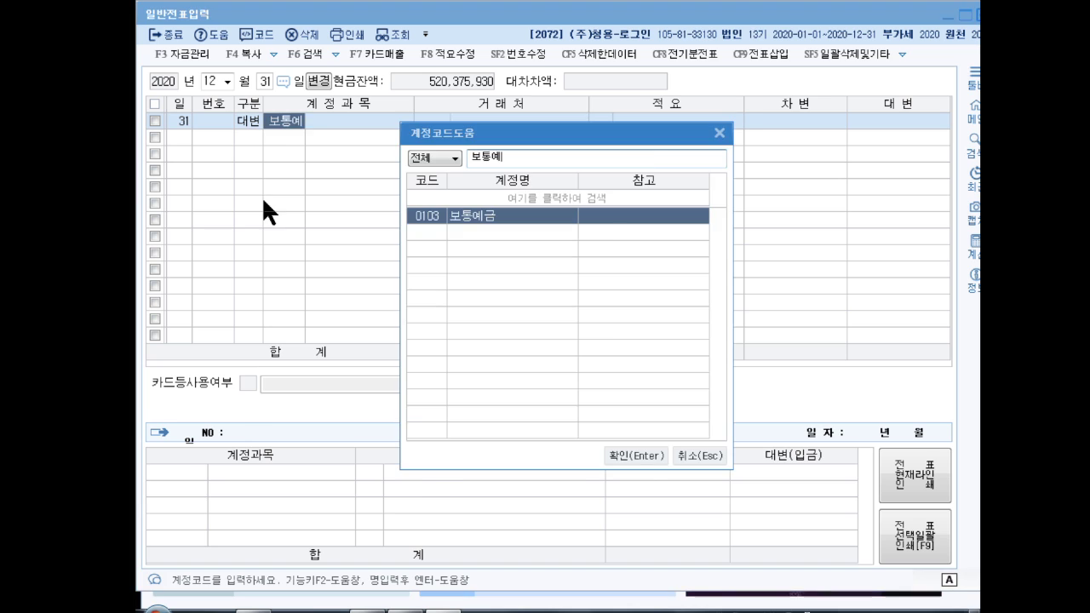
pyautogui.press('Return')
pyautogui.press('Return')
pyautogui.press('Return')
pyautogui.write('10,000,000')
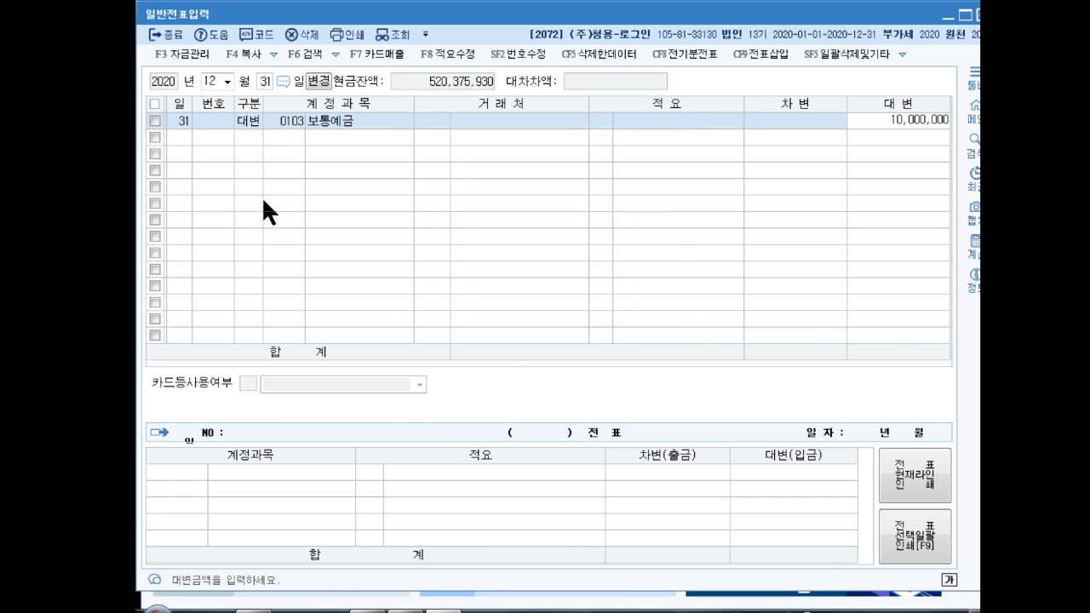
pyautogui.press('Return')
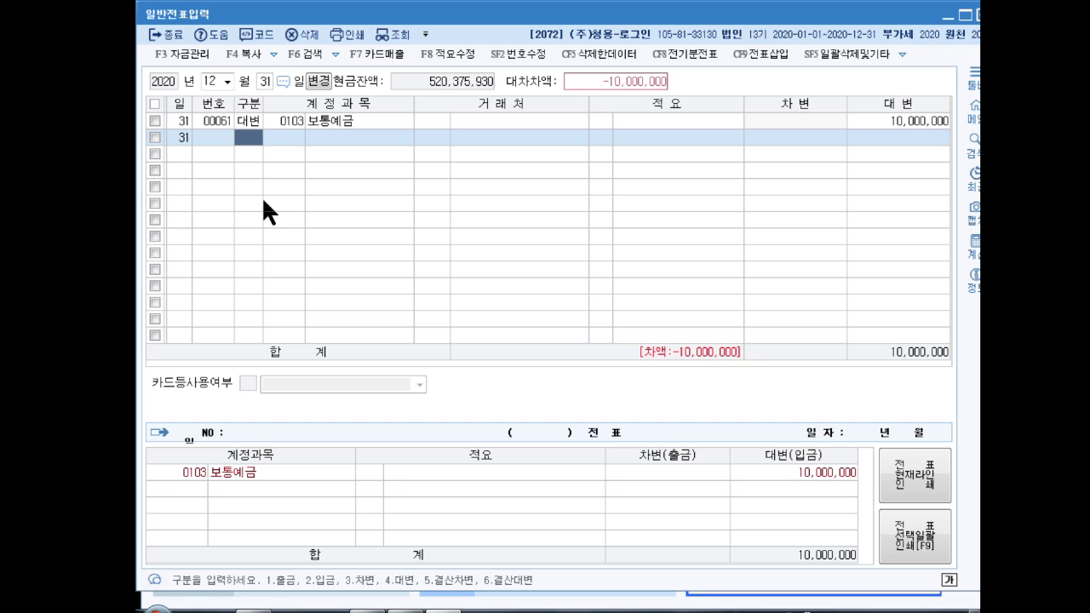
# Step: Add a credit line to discount on bonds payable (0292 사채할인발행차금) for 1,423,760
pyautogui.write('4')
pyautogui.press('Return')
pyautogui.write('사채할')
pyautogui.press('Return')
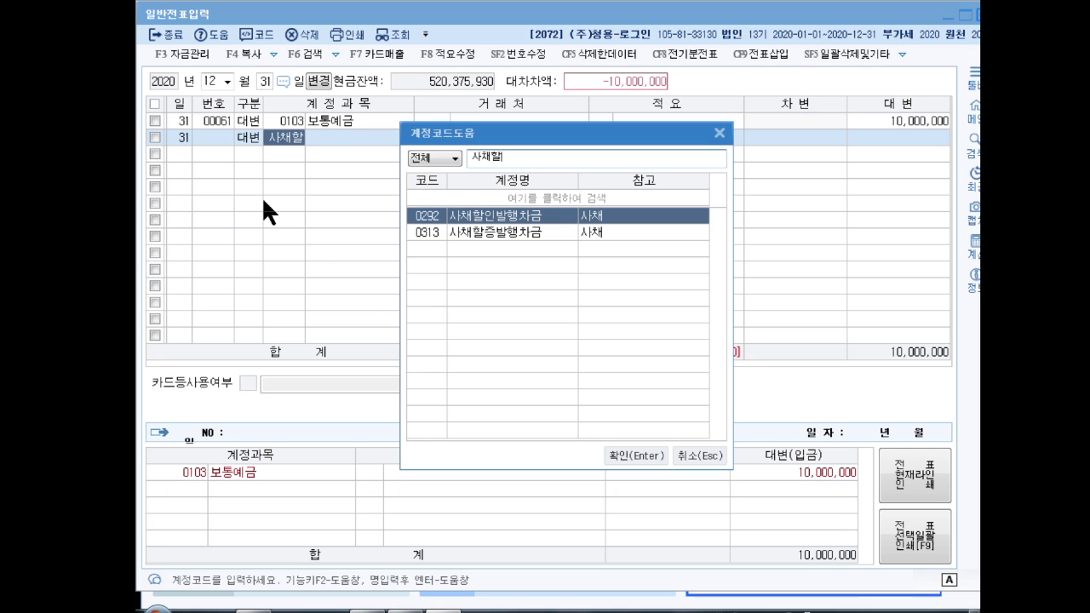
pyautogui.press('Return')
pyautogui.press('Return')
pyautogui.press('Return')
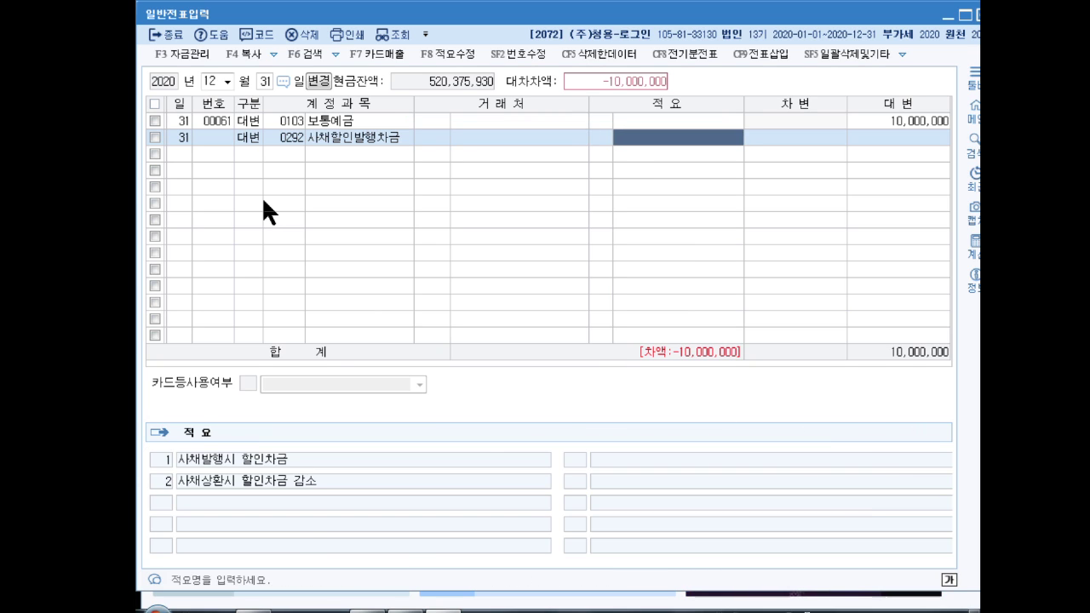
pyautogui.write('1')
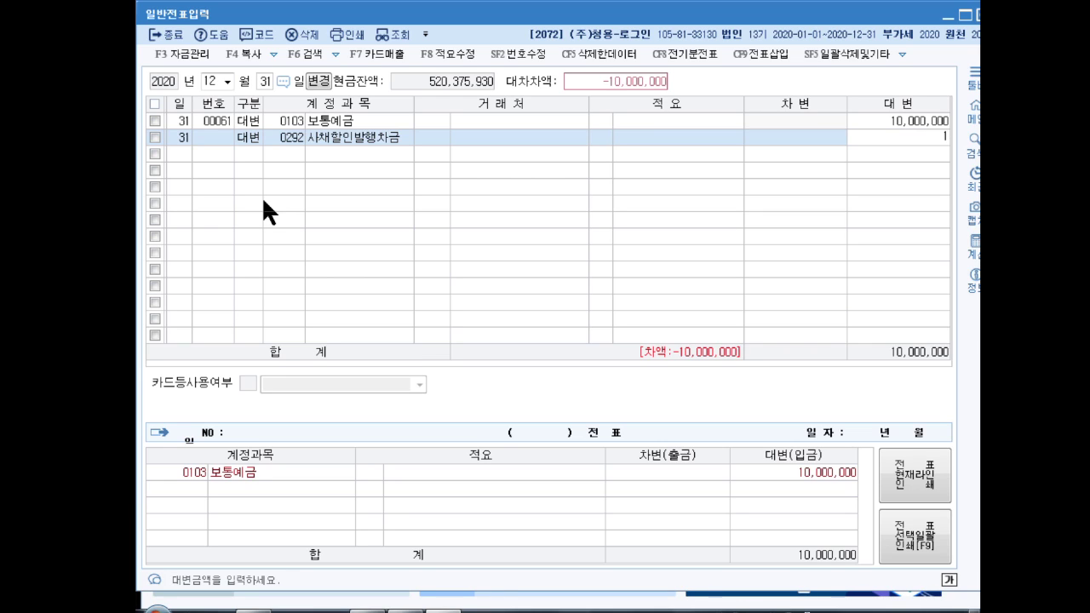
pyautogui.write(',423,760')
pyautogui.press('Return')
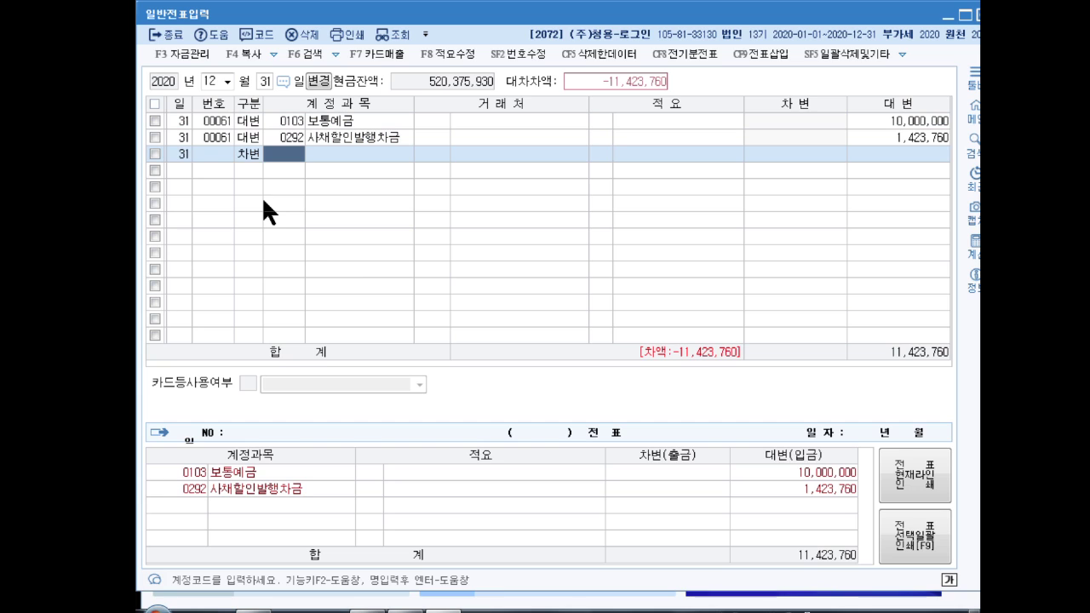
# Step: Balance the bond interest voucher with a debit (차변) line to interest expense (0951 이자비용) for 11,423,760
pyautogui.write('이자비')
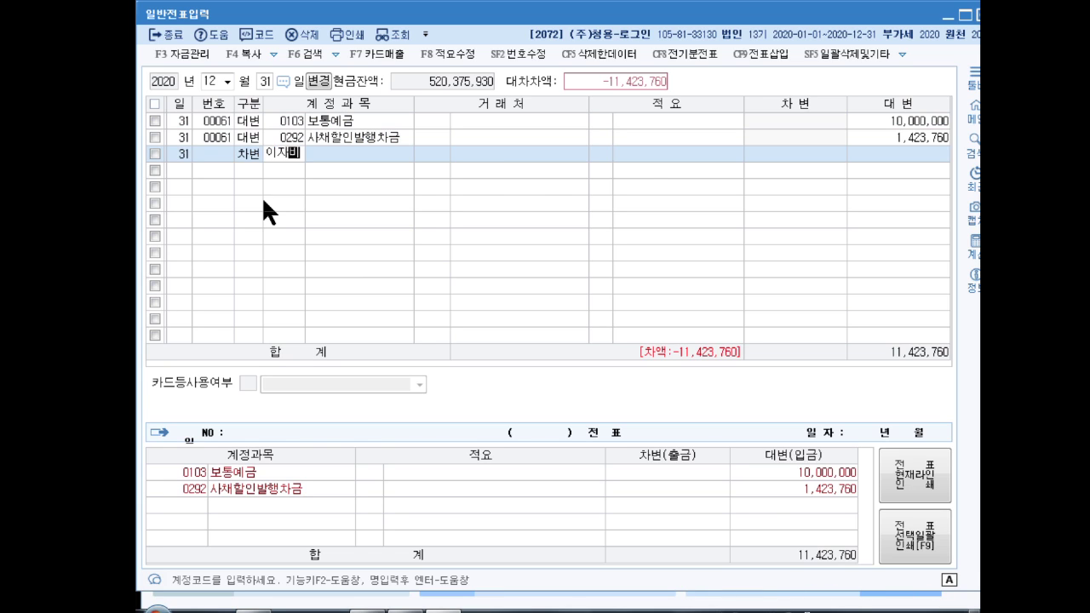
pyautogui.press('Return')
pyautogui.press('Return')
pyautogui.press('Return')
pyautogui.press('Return')
pyautogui.press('Return')
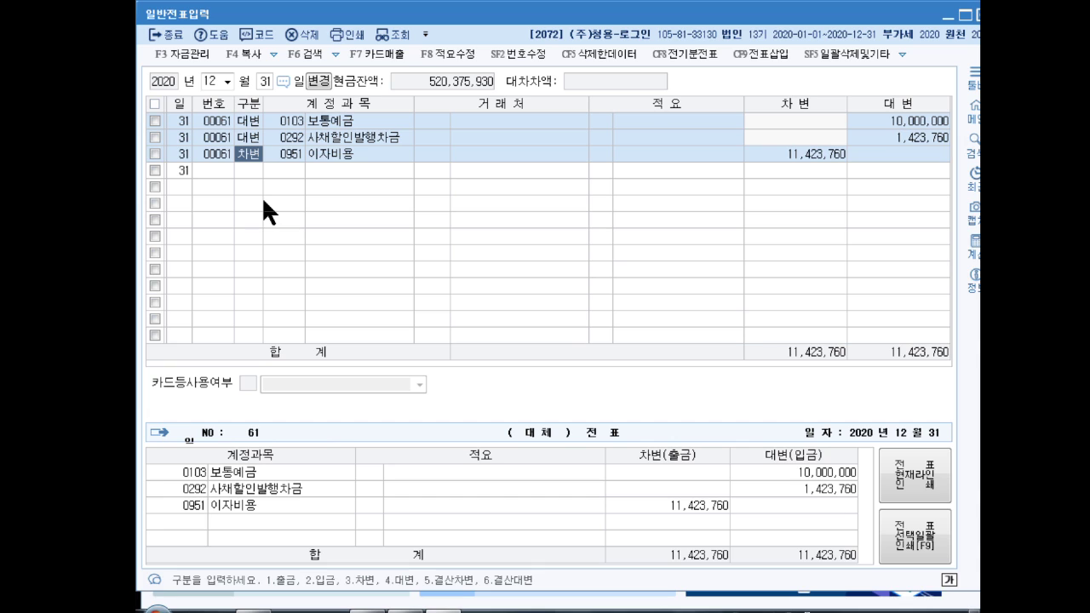
pyautogui.press('Down')
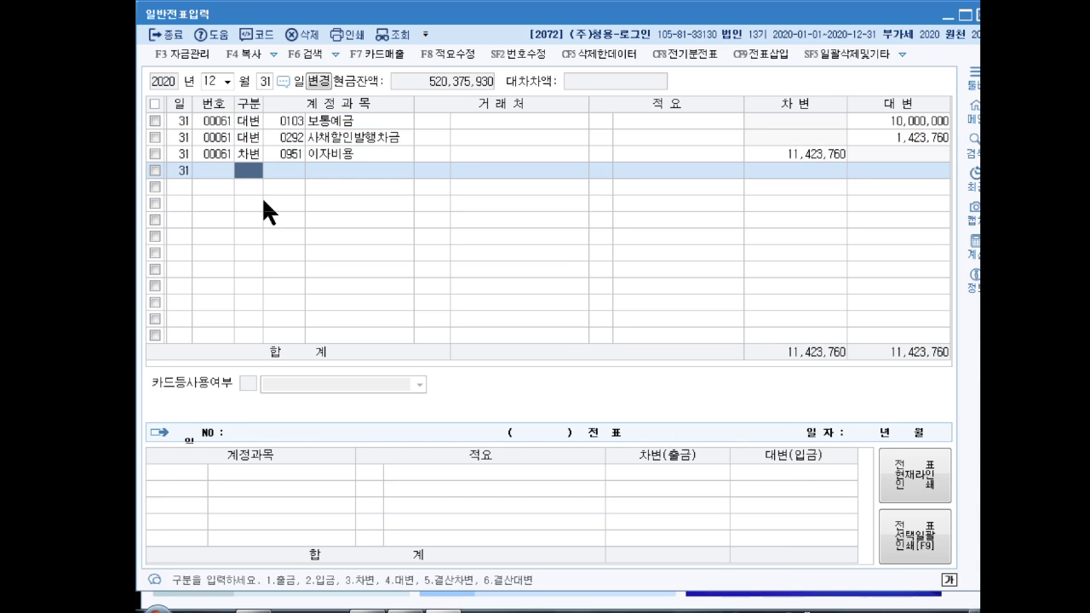
# Step: Enter a debit line to trading securities (0107 단기매매증권) with counterparty (주)현화 for 5,000,000
pyautogui.write('3단기매')
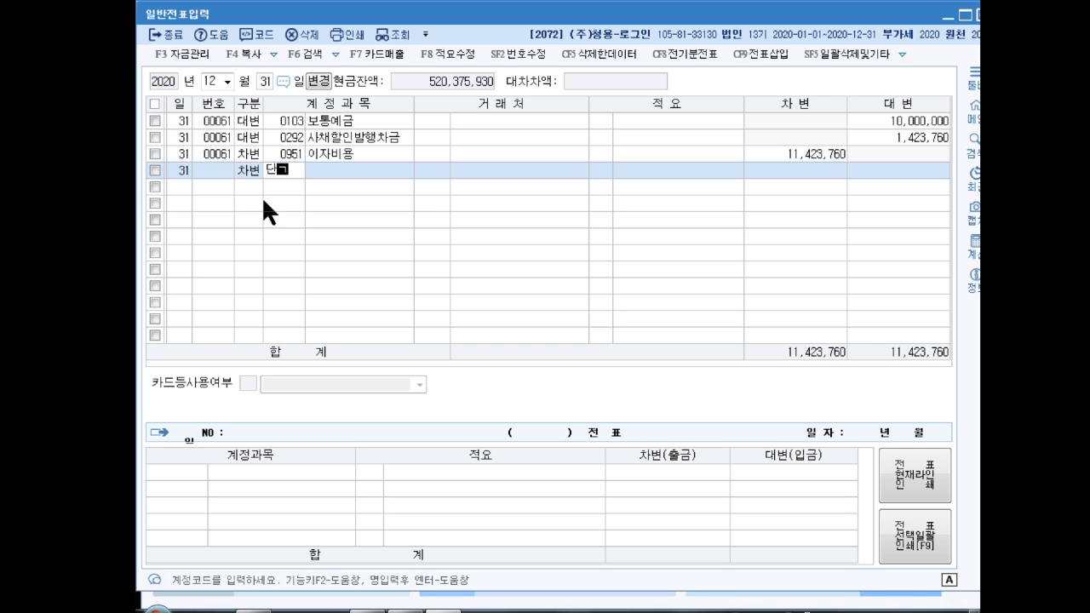
pyautogui.press('Return')
pyautogui.press('Escape')
pyautogui.press('Return')
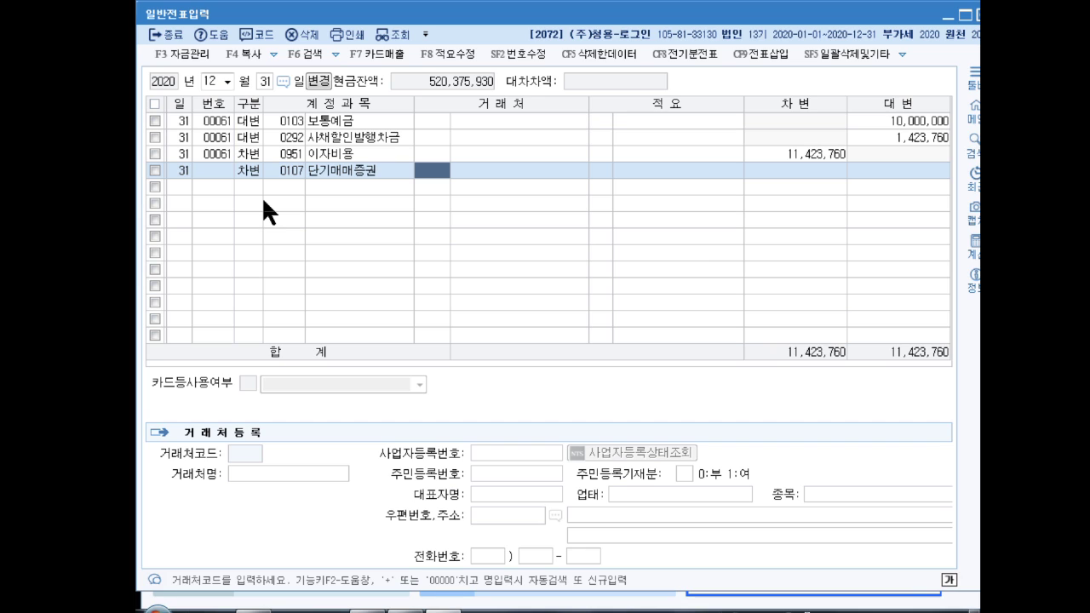
pyautogui.write('현')
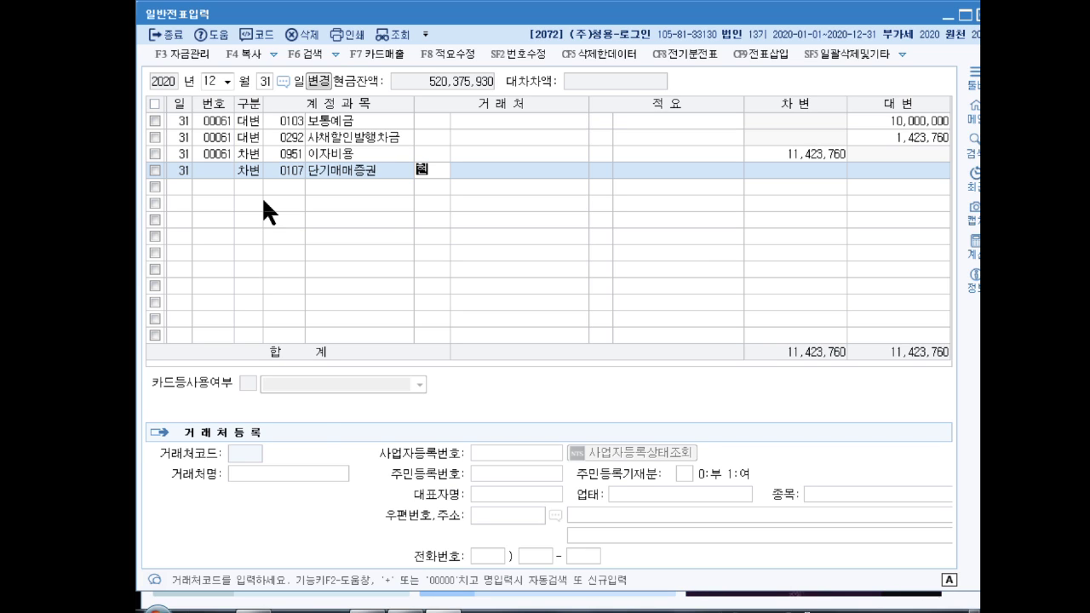
pyautogui.write('화')
pyautogui.press('Return')
pyautogui.press('Return')
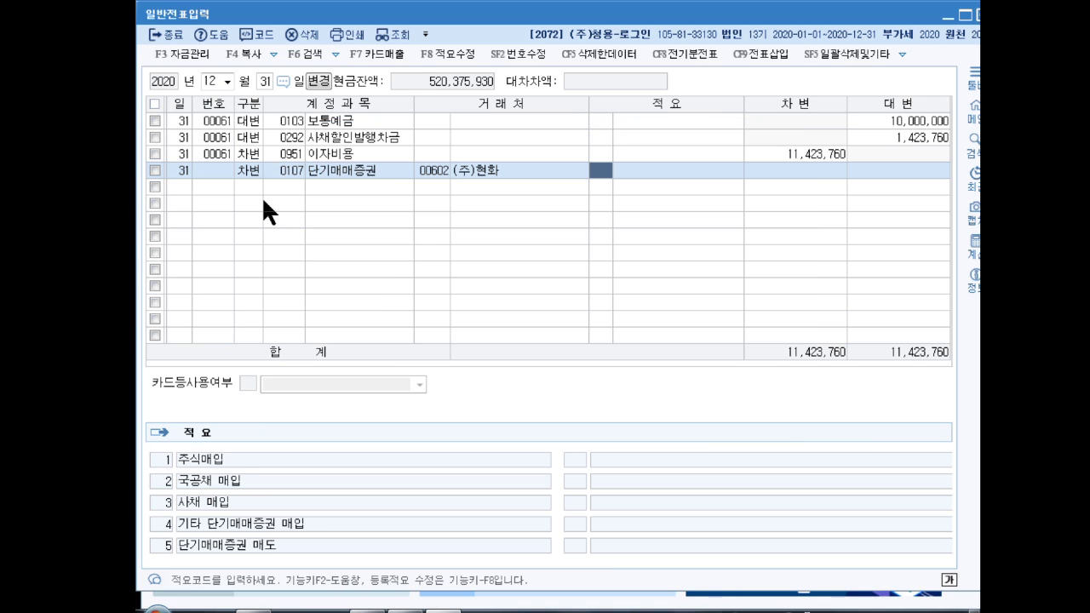
pyautogui.press('Return')
pyautogui.press('Return')
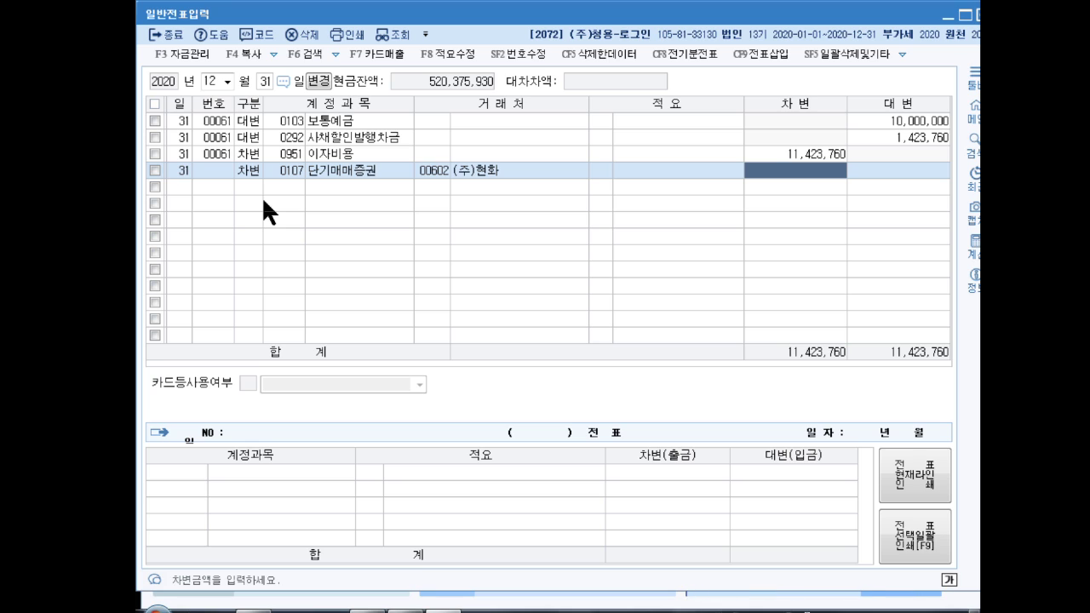
pyautogui.write('5000000')
pyautogui.press('Return')
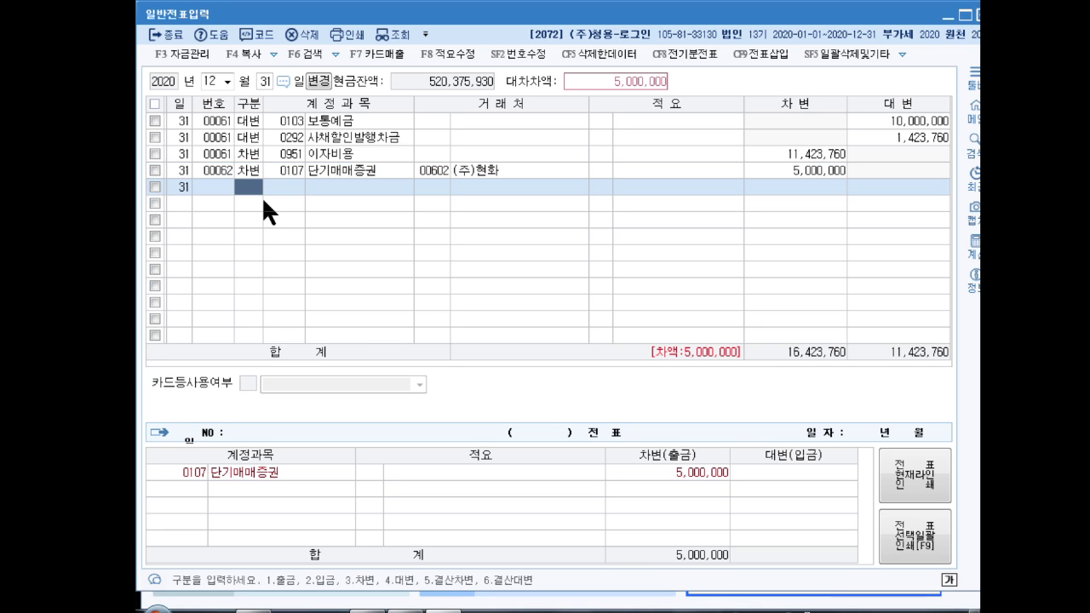
# Step: Balance the (주)현화 voucher with a 5,000,000 credit to gain on valuation of trading securities (0905 단기매매증권평가이익)
pyautogui.write('4')
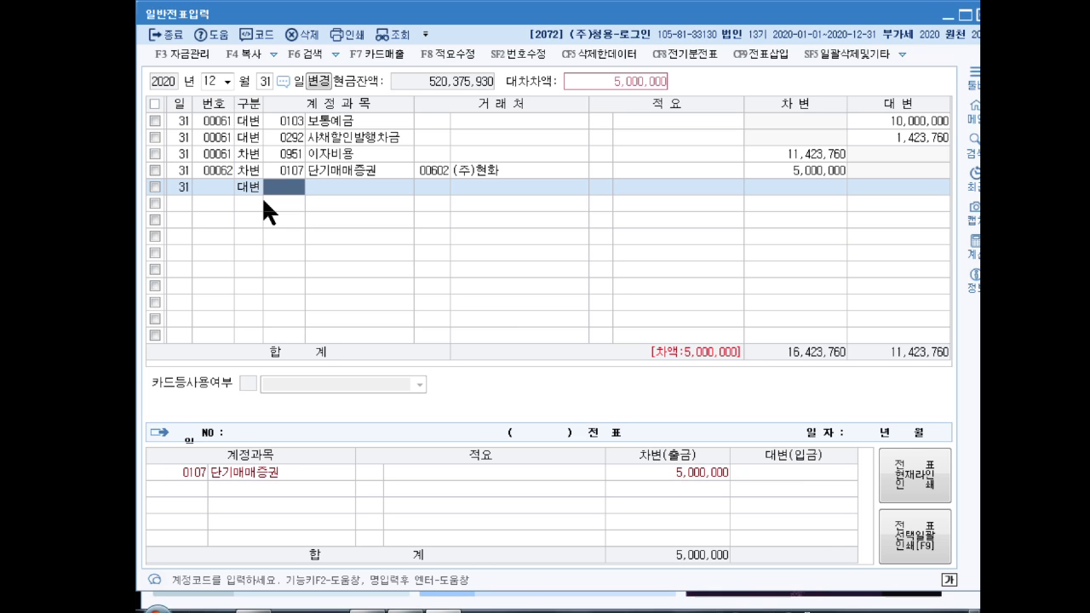
pyautogui.write('단기매')
pyautogui.press('Return')
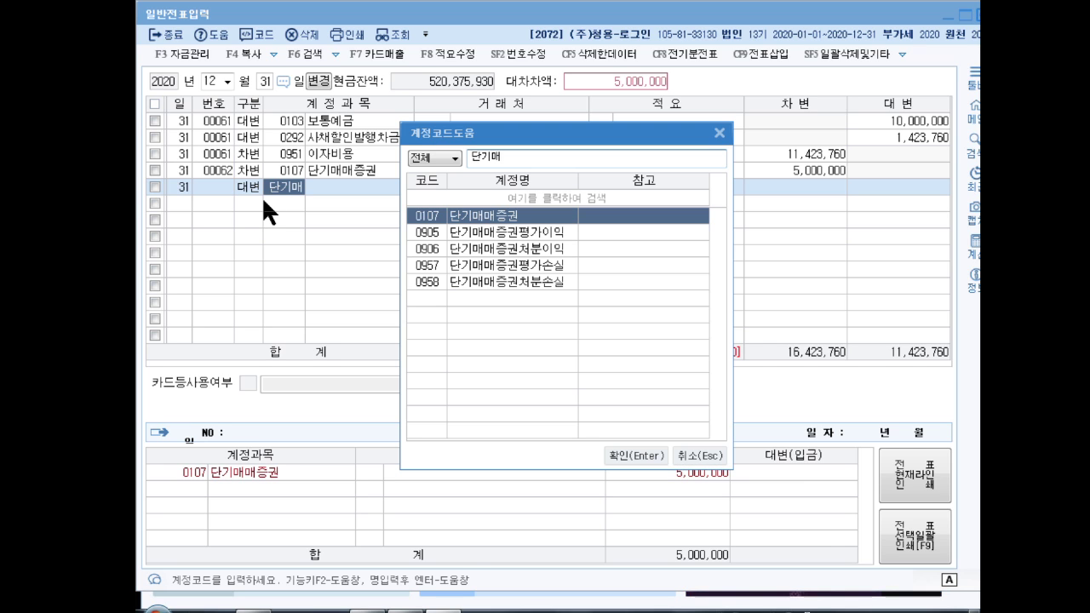
pyautogui.press('Down')
pyautogui.press('Return')
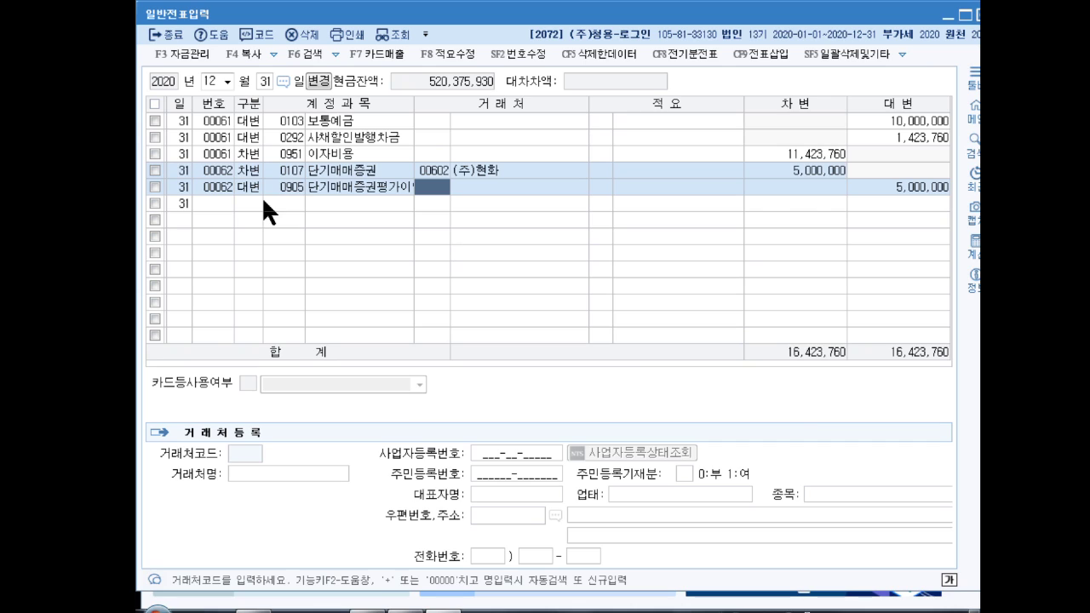
pyautogui.press('Return')
pyautogui.press('Return')
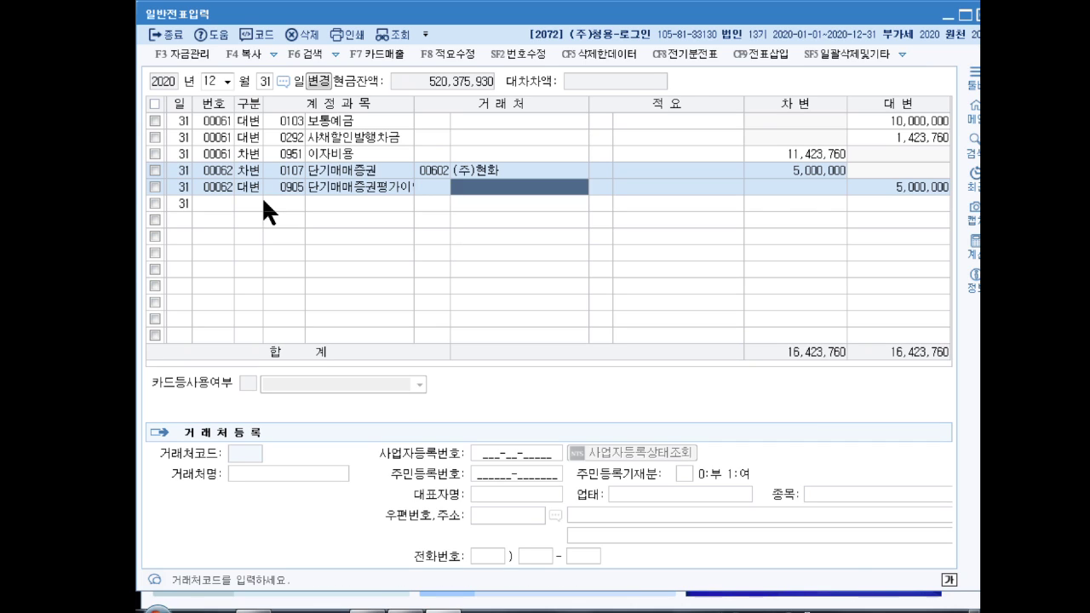
pyautogui.press('Return')
pyautogui.press('Return')
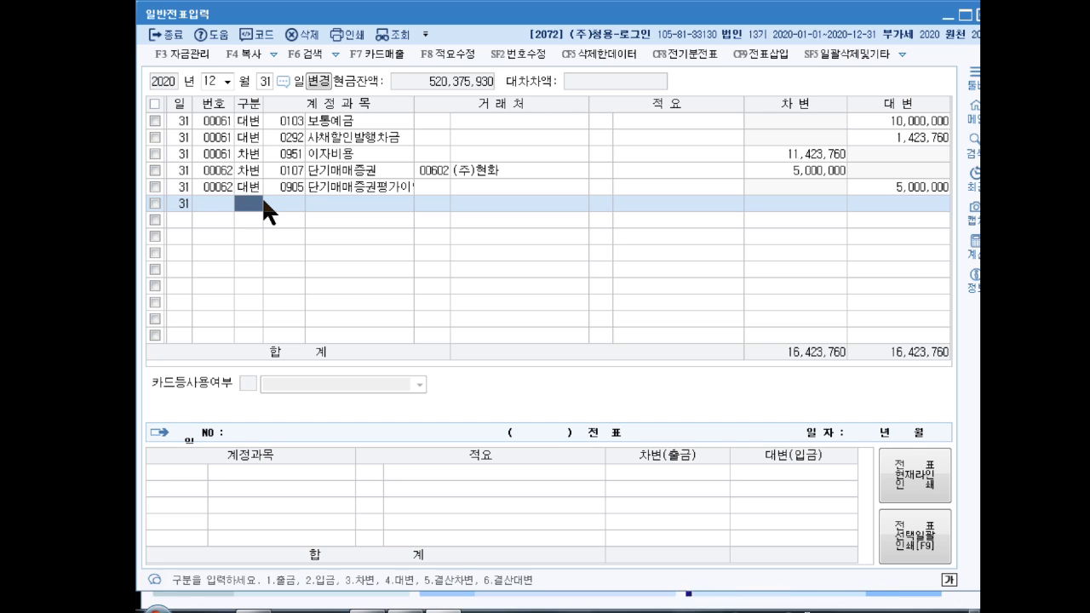
# Step: Enter a credit line to trading securities (0107 단기매매증권) with counterparty (주)서윤 for 3,750,000
pyautogui.write('4')
pyautogui.write('단기매')
pyautogui.press('Return')
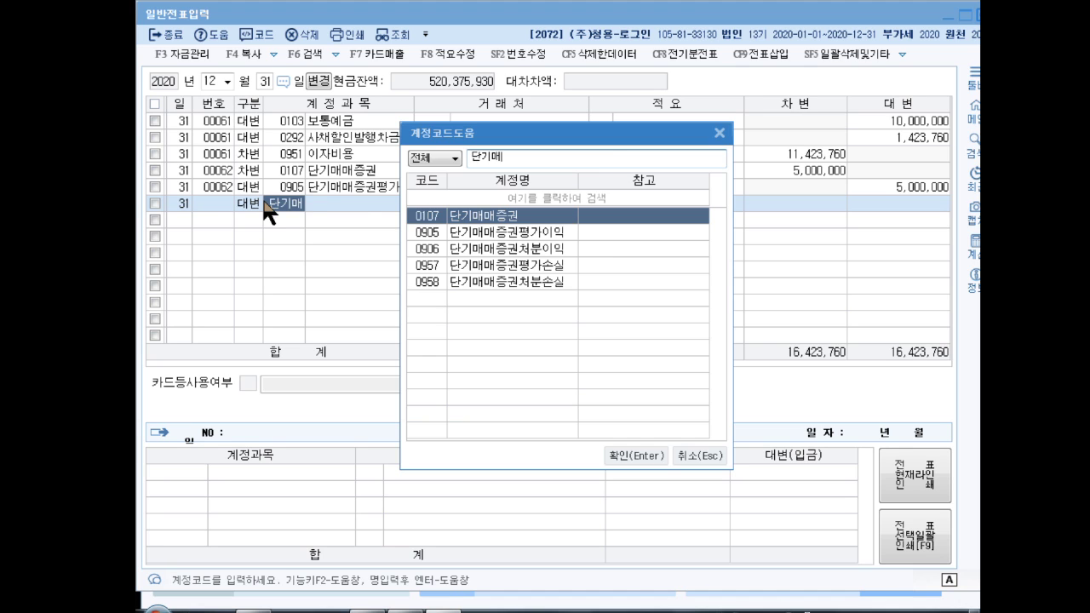
pyautogui.press('Return')
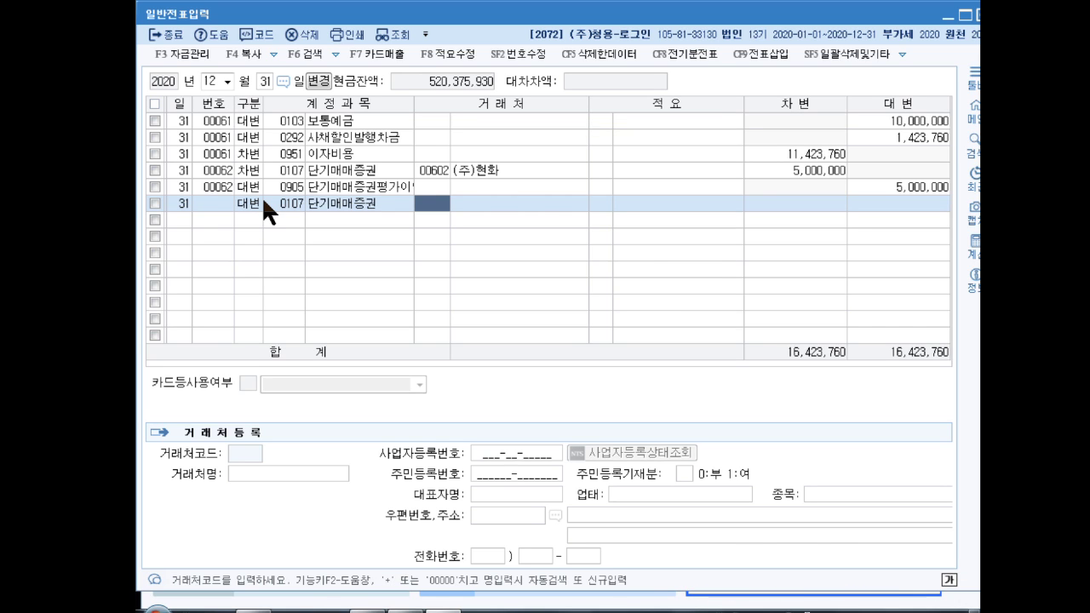
pyautogui.write('서유')
pyautogui.press('Return')
pyautogui.press('Return')
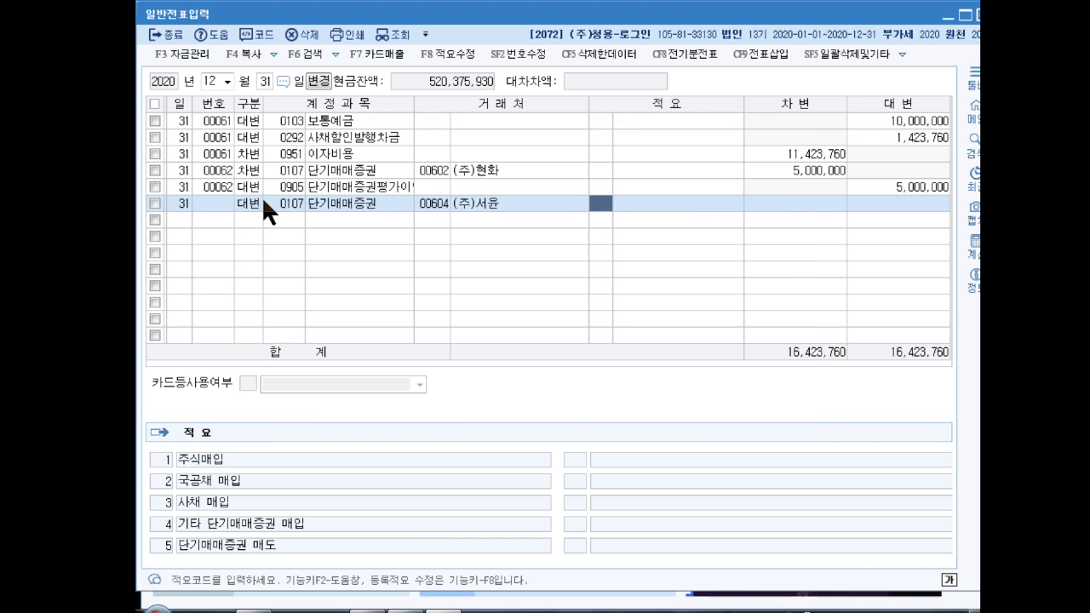
pyautogui.press('Return')
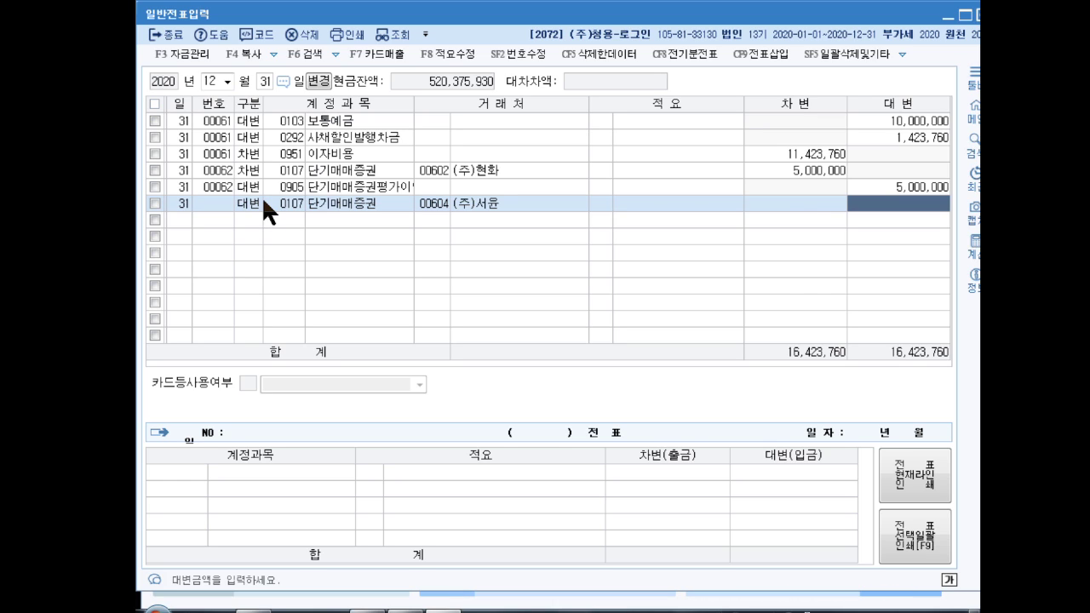
pyautogui.write('3750000')
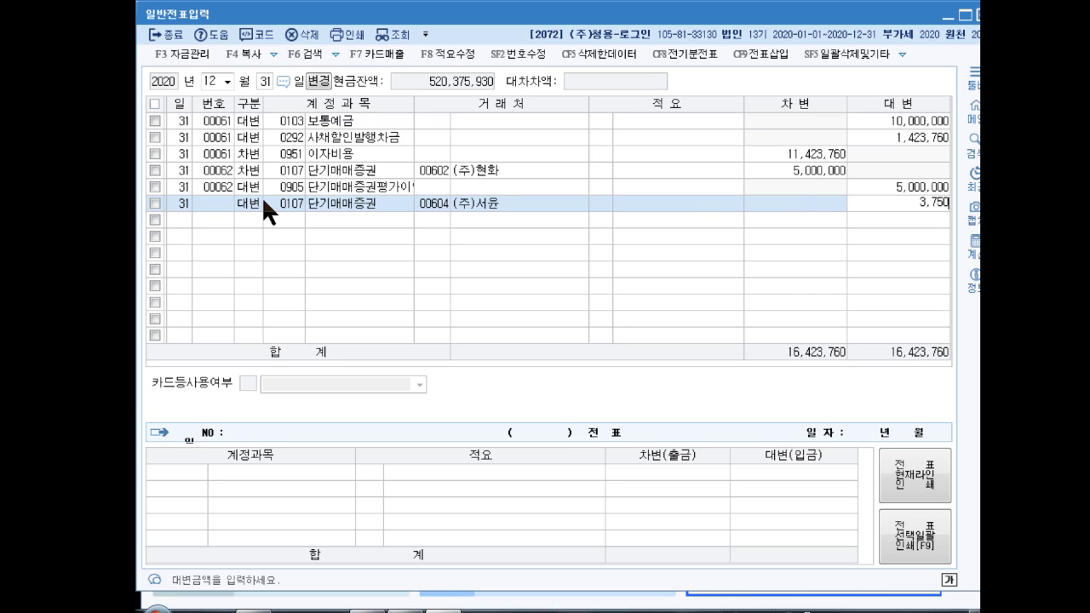
pyautogui.press('Return')
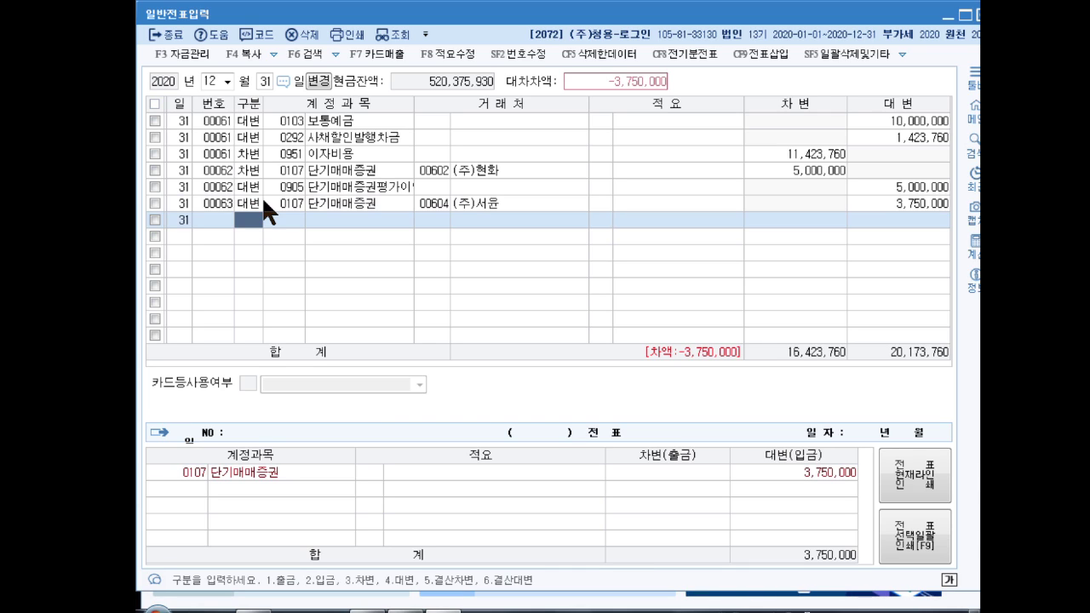
# Step: Balance the (주)서윤 voucher with a 3,750,000 debit to loss on valuation of trading securities (0957 단기매매증권평가손실)
pyautogui.write('3')
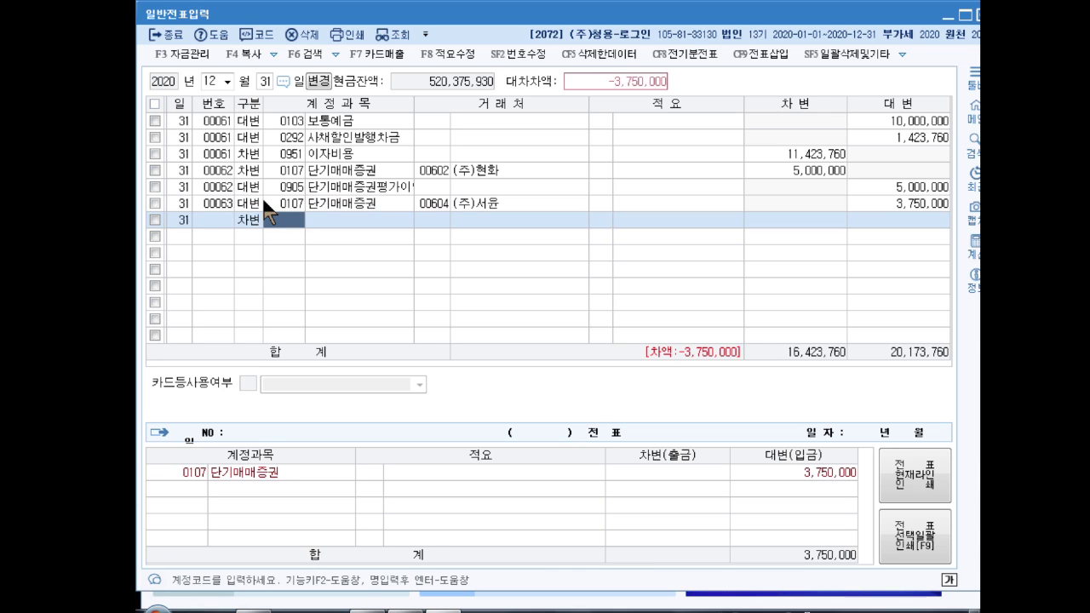
pyautogui.write('단기매')
pyautogui.press('Return')
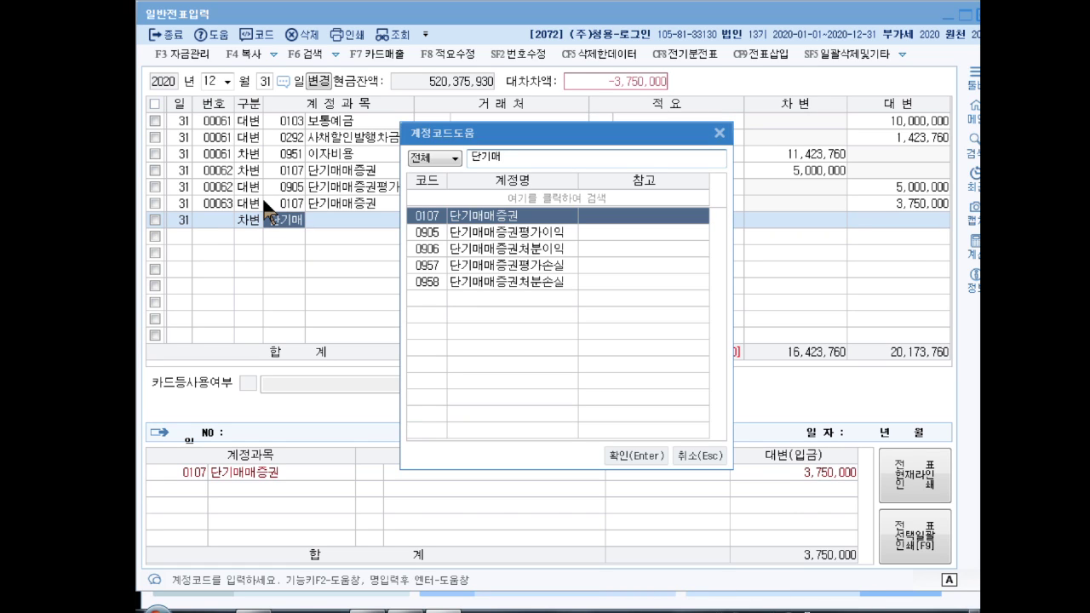
pyautogui.press('Down')
pyautogui.press('Down')
pyautogui.press('Down')
pyautogui.press('Return')
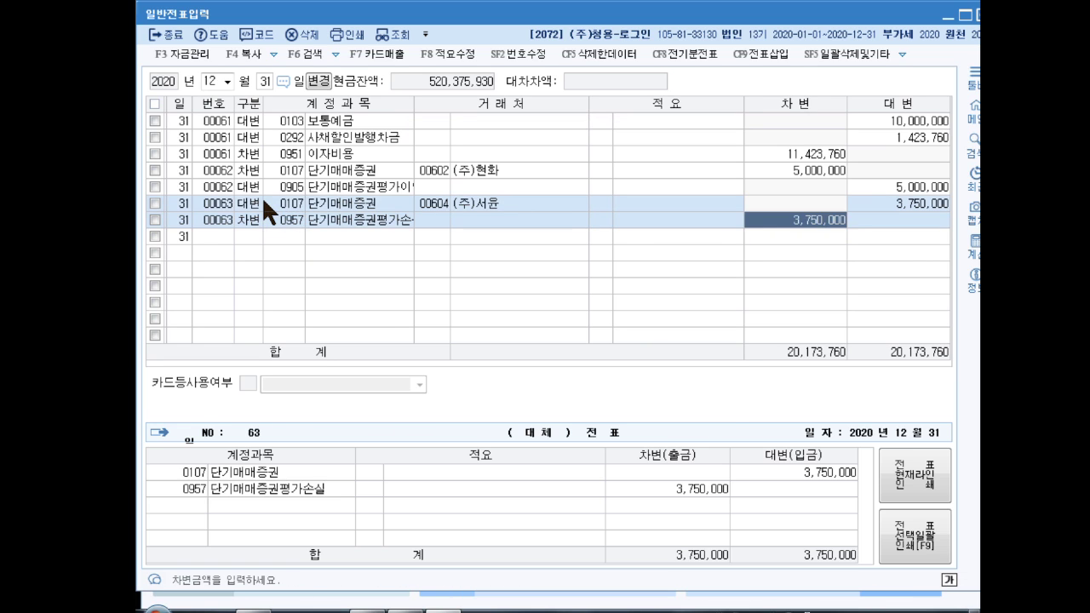
pyautogui.press('Return')
pyautogui.press('Up')
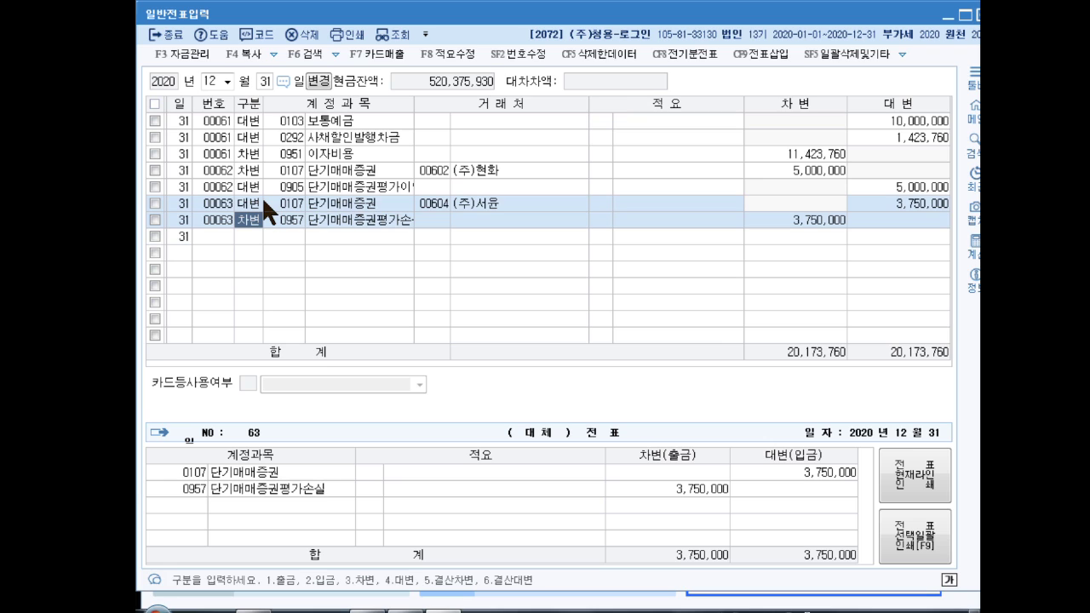
# Step: Enter a December 31 credit line to VAT paid (0135 부가세대급금) for 25,000,000
pyautogui.press('Down')
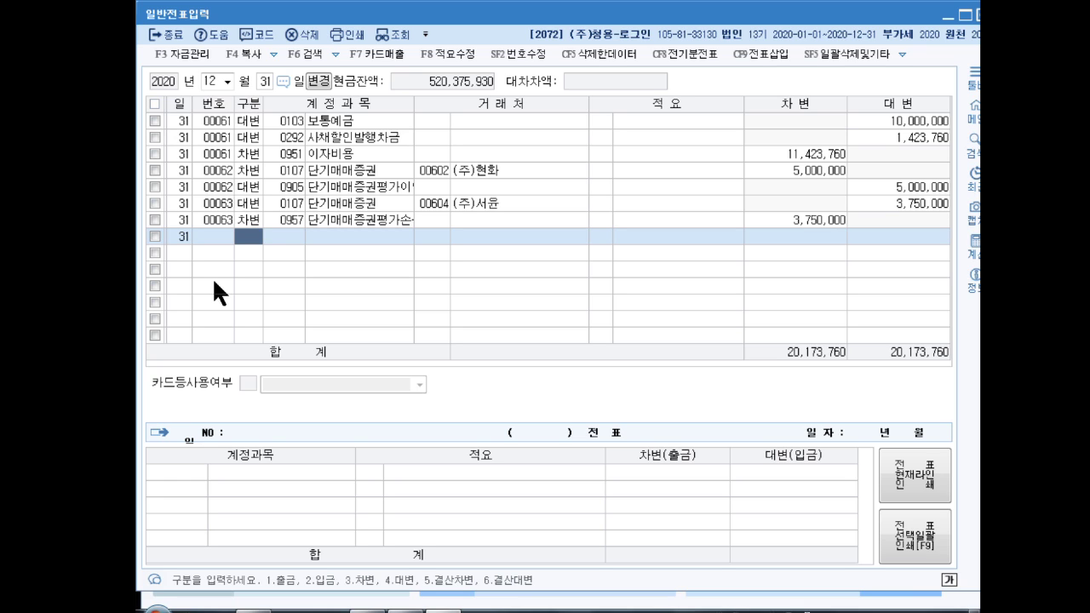
pyautogui.write('4부')
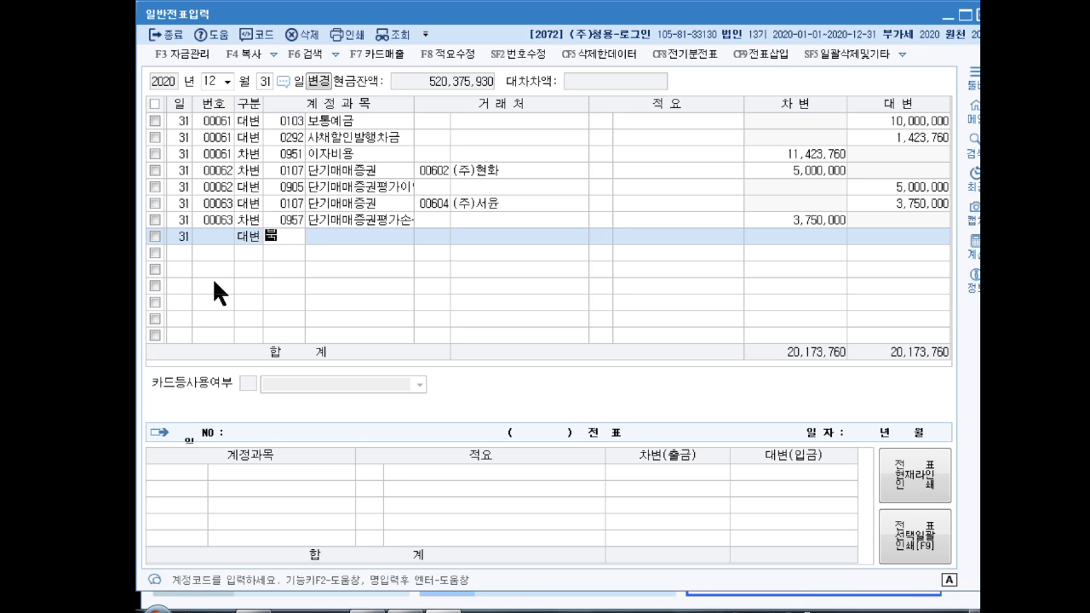
pyautogui.write('가세')
pyautogui.press('Return')
pyautogui.press('Return')
pyautogui.press('Return')
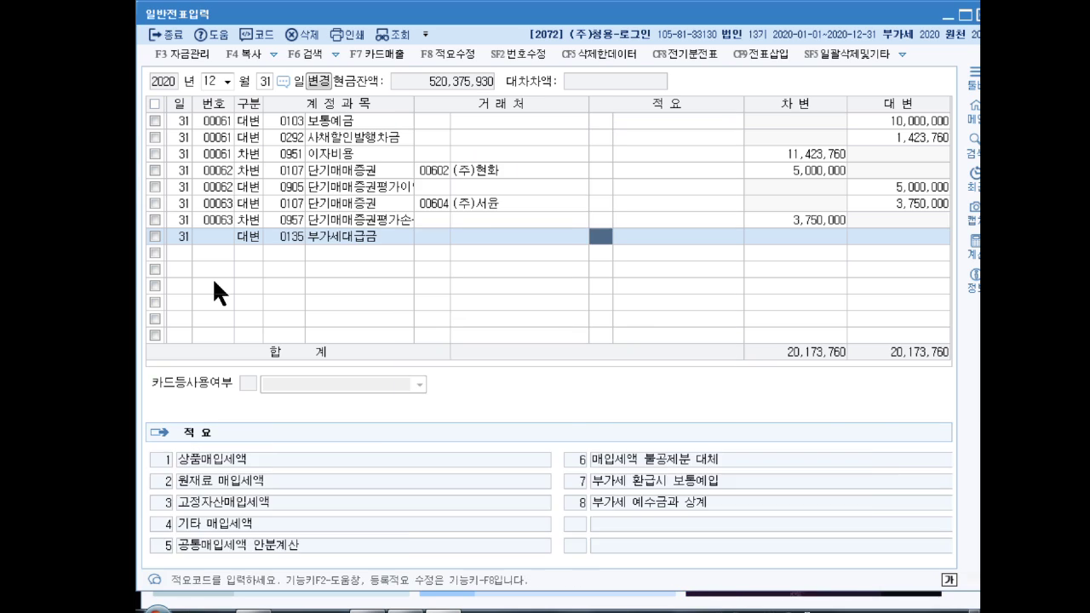
pyautogui.press('Return')
pyautogui.write('25++')
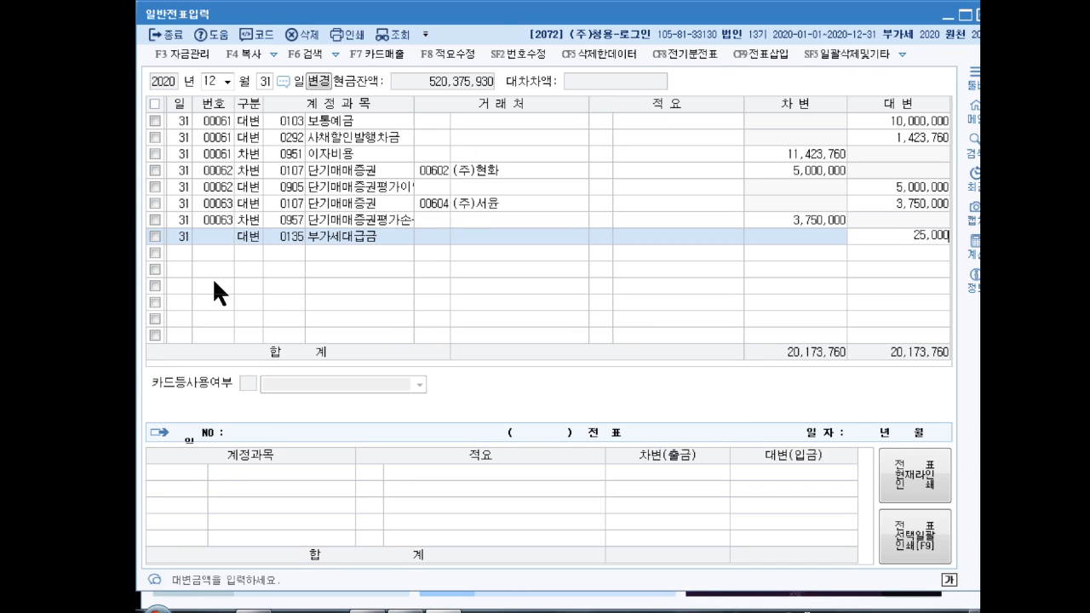
pyautogui.press('Return')
# Step: Add a debit line to VAT withheld (0255 부가세예수금) for 55,000,000 in the same voucher
pyautogui.write('3')
pyautogui.press('Return')
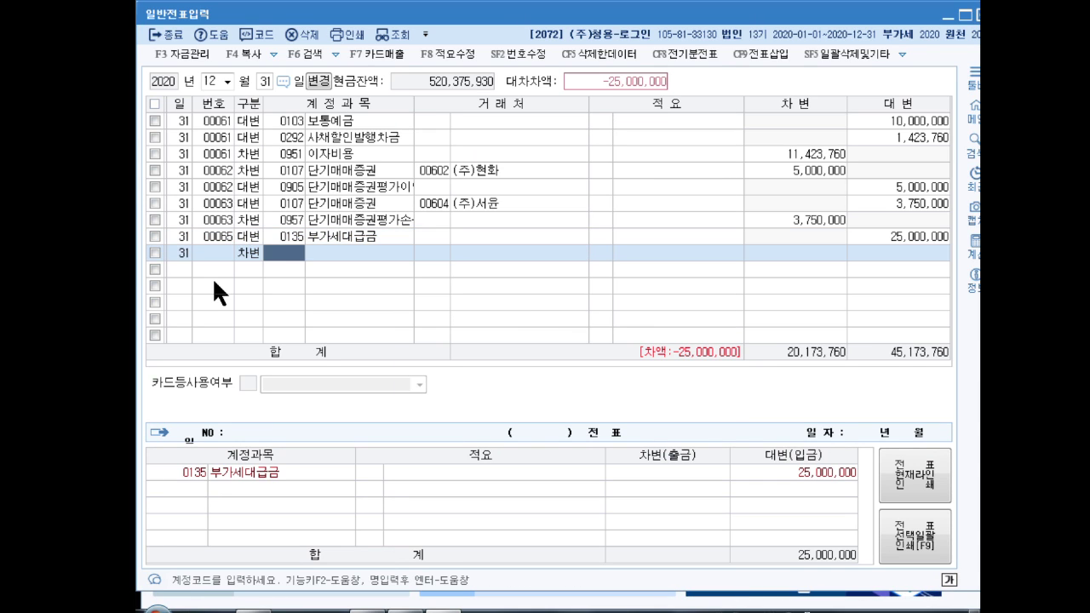
pyautogui.write('부가세')
pyautogui.press('Return')
pyautogui.press('Down')
pyautogui.press('Return')
pyautogui.press('Return')
pyautogui.press('Return')
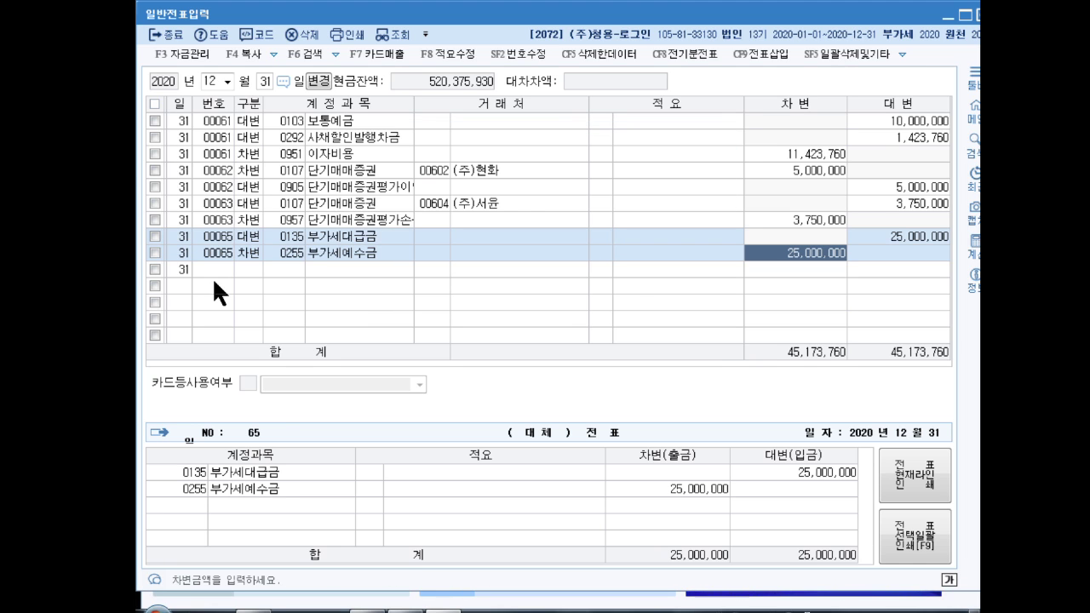
pyautogui.write('55++')
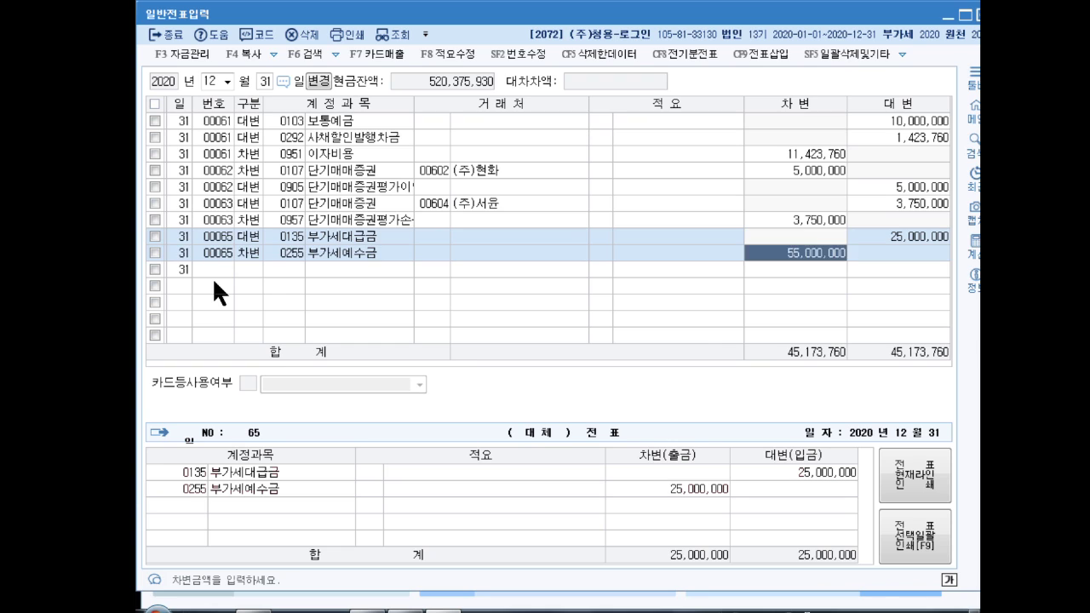
pyautogui.press('Return')
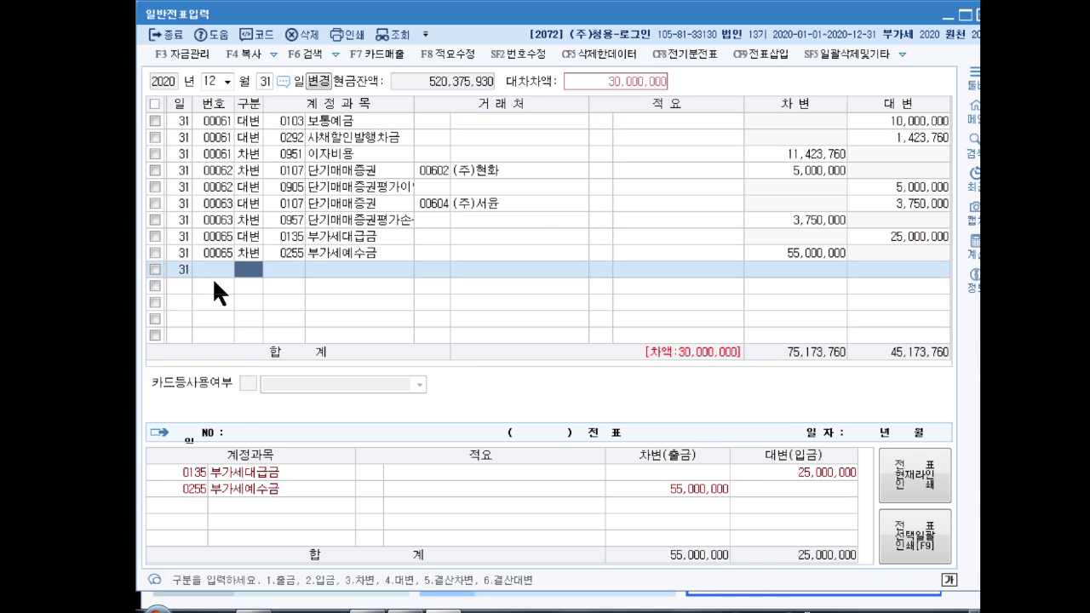
# Step: Add a credit line to miscellaneous gain (0930 잡이익) for 10,000 in the VAT settlement voucher
pyautogui.write('4잡이')
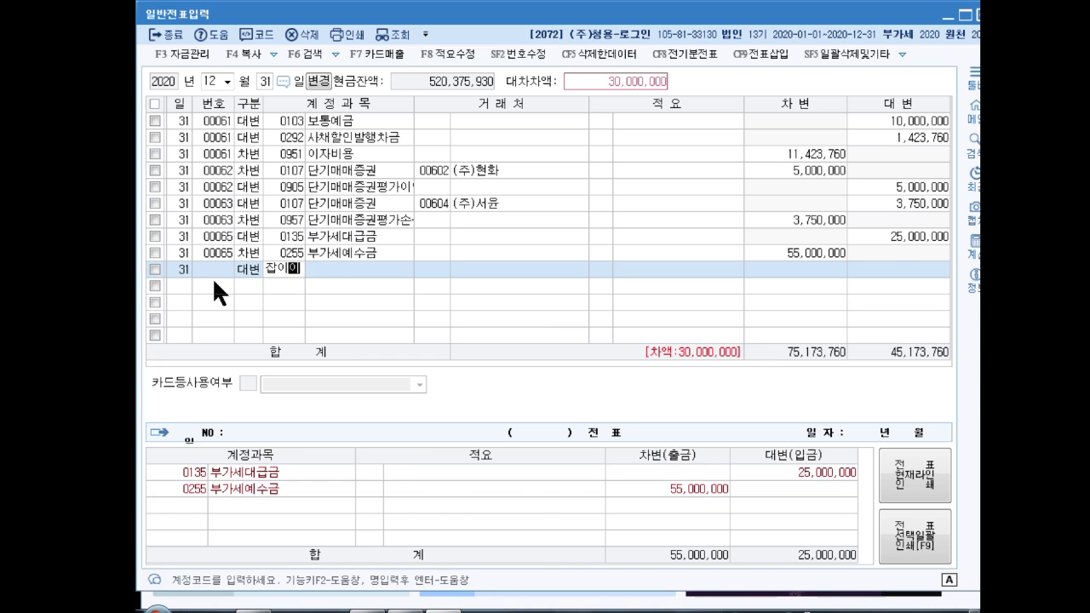
pyautogui.write('익')
pyautogui.press('Return')
pyautogui.press('Return')
pyautogui.press('Return')
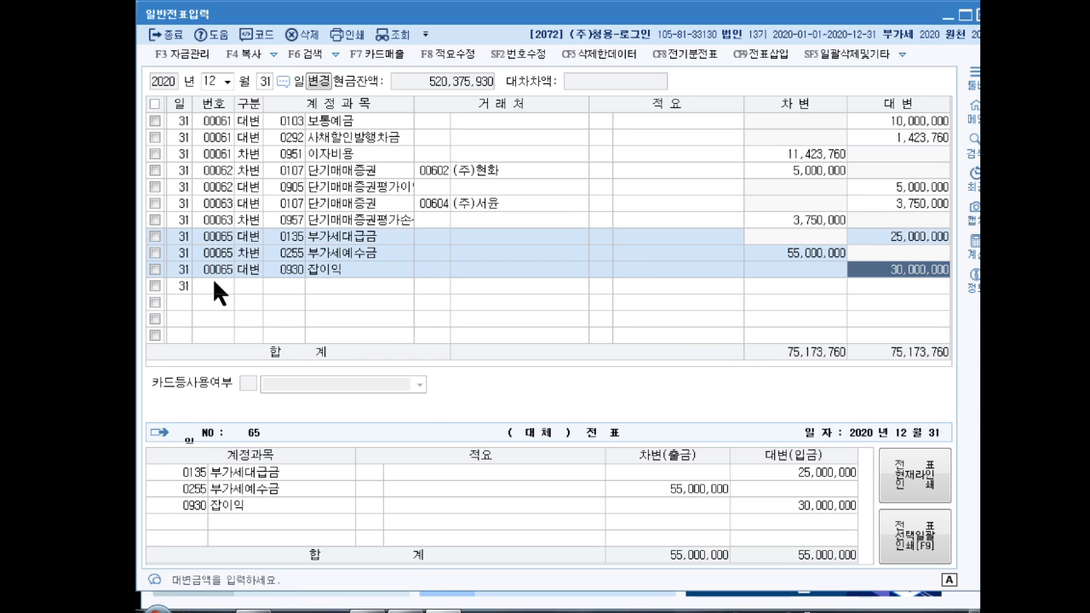
pyautogui.write('10000')
pyautogui.press('Return')
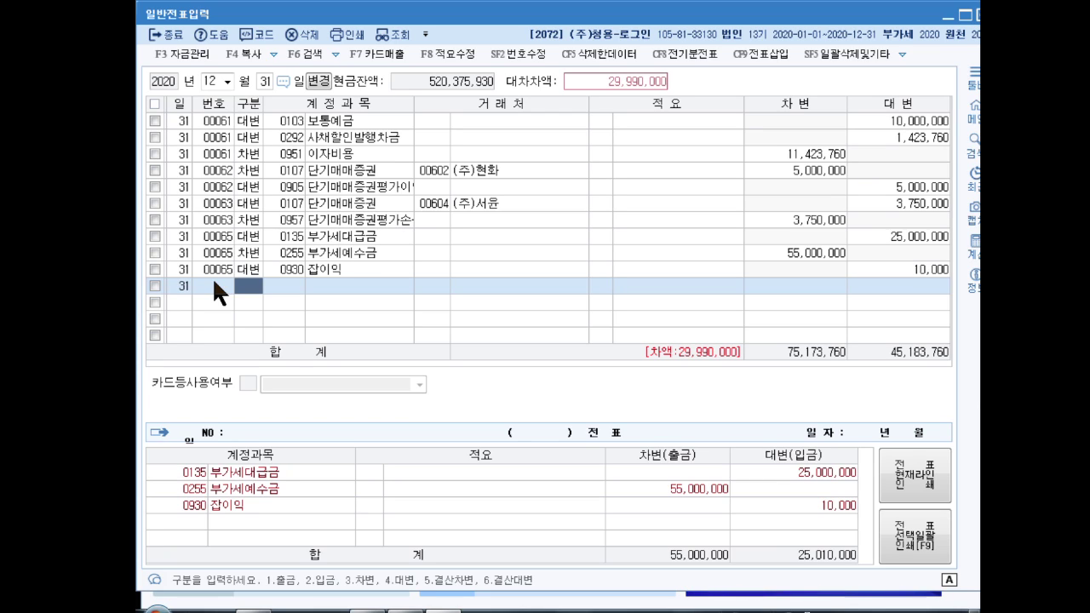
# Step: Balance the VAT settlement voucher with a 29,990,000 credit to taxes payable (0261 미지급세금)
pyautogui.write('4')
pyautogui.press('Return')
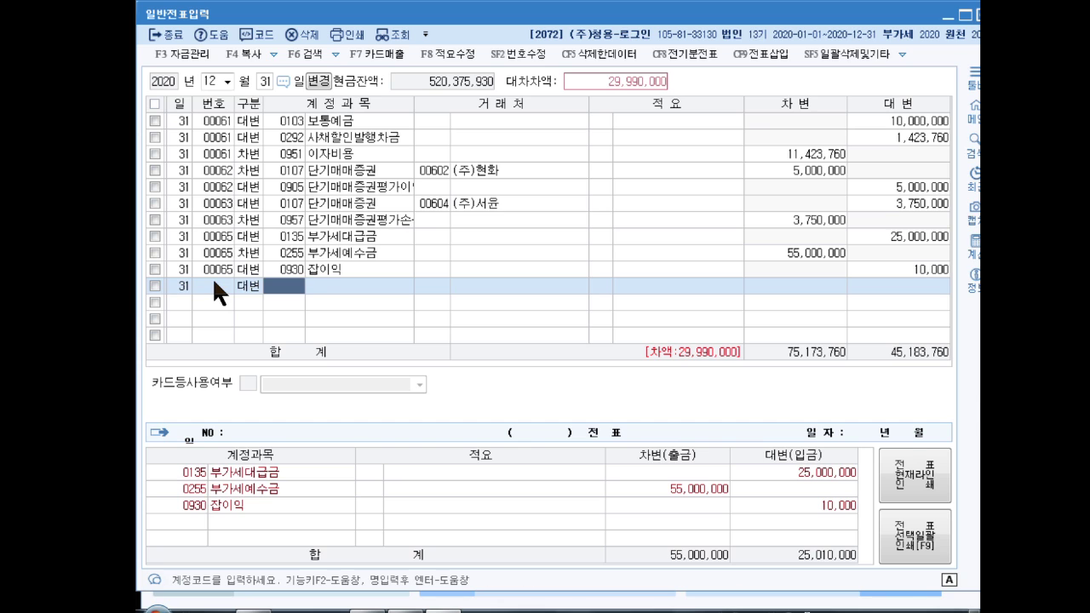
pyautogui.write('미지급')
pyautogui.press('Return')
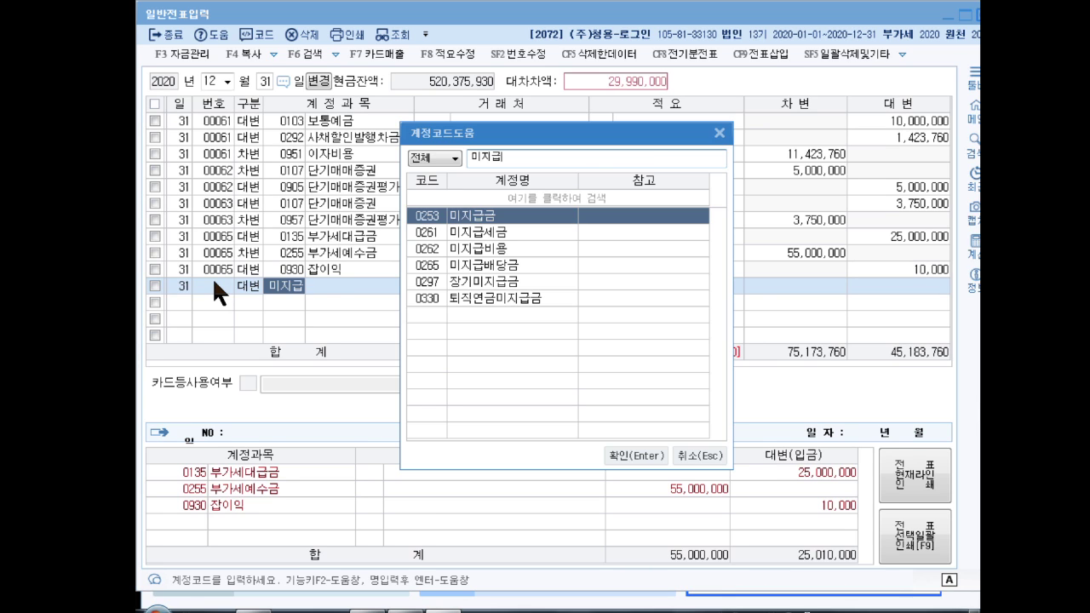
pyautogui.press('Down')
pyautogui.press('Return')
pyautogui.press('Return')
pyautogui.press('Return')
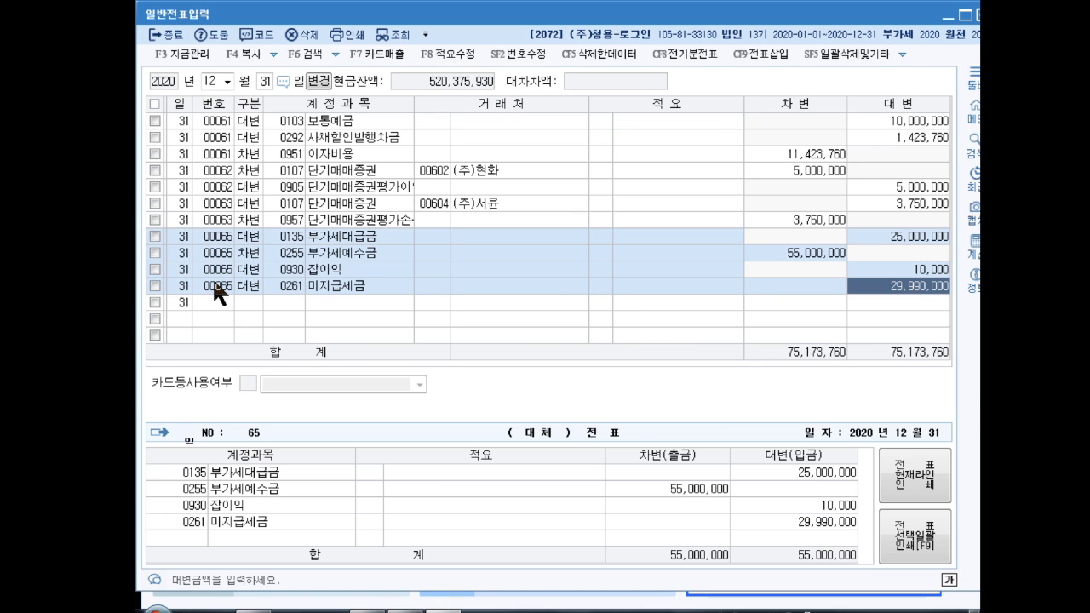
pyautogui.press('Return')
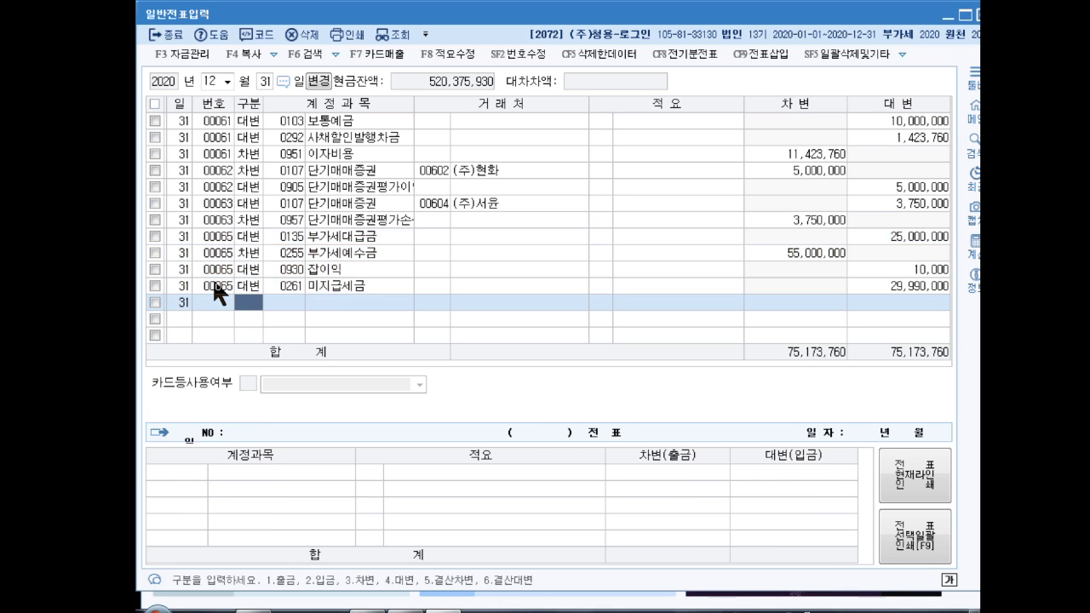
pyautogui.press('Up')
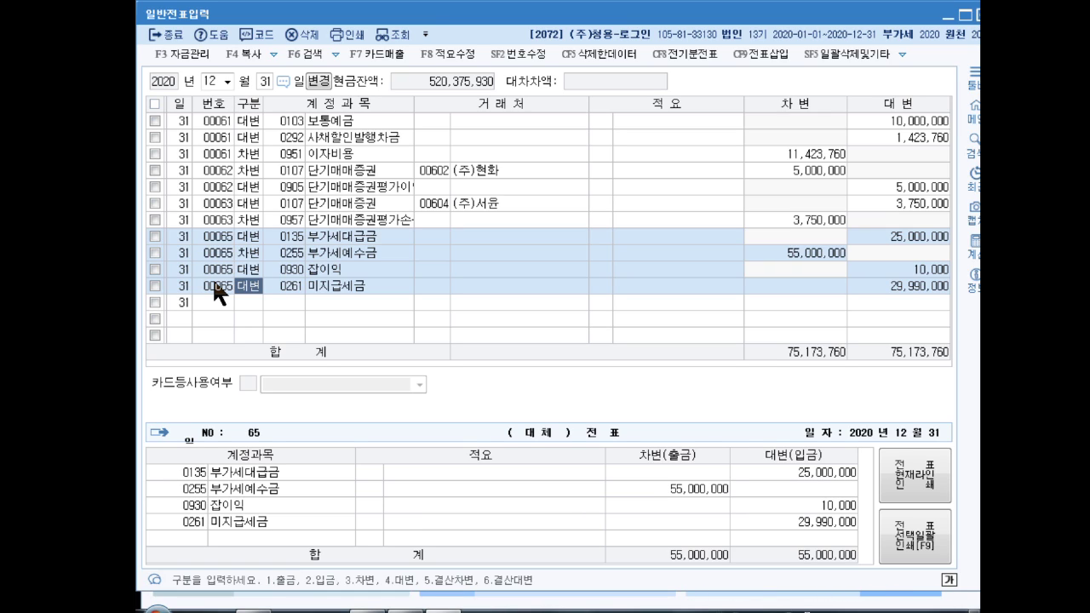
pyautogui.press('Down')
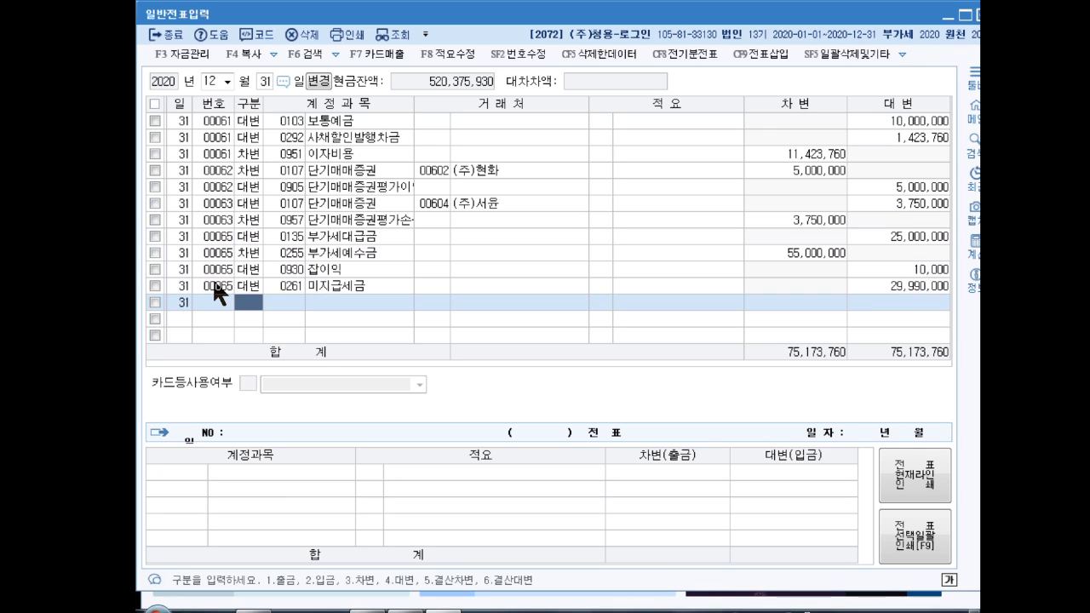
# Step: Enter a debit line to cash over and short (0141 현금과부족) for 20,000
pyautogui.write('3현금과')
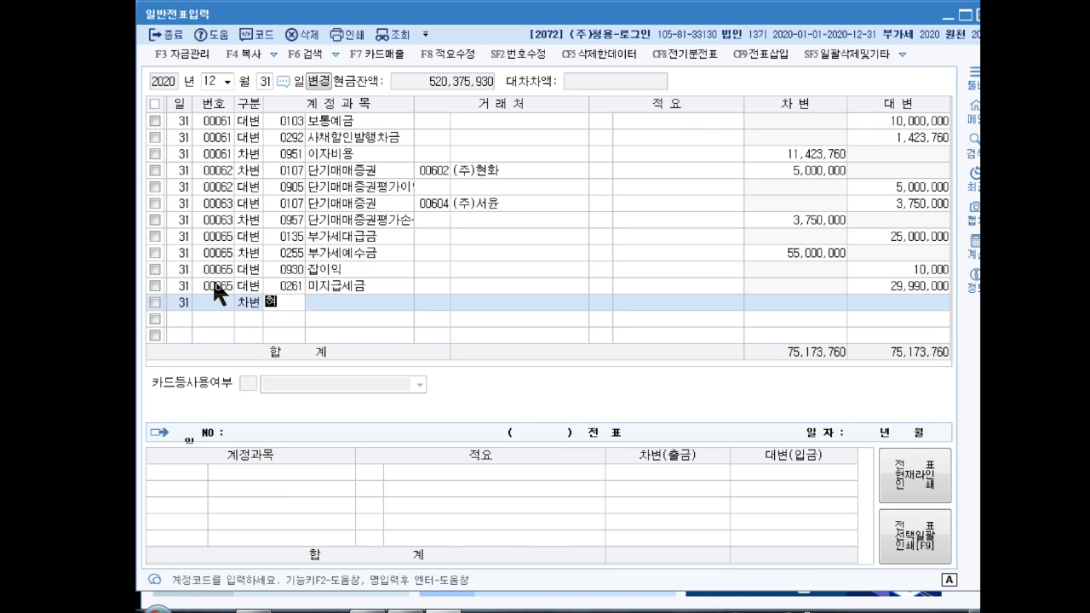
pyautogui.press('Return')
pyautogui.press('Return')
pyautogui.press('Return')
pyautogui.press('Return')
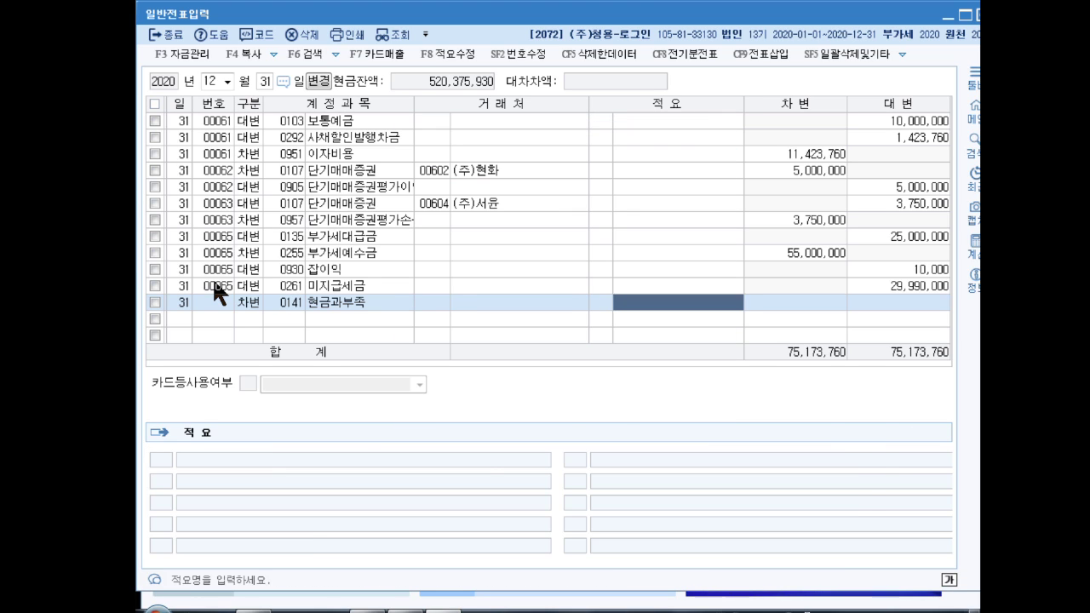
pyautogui.write('200000')
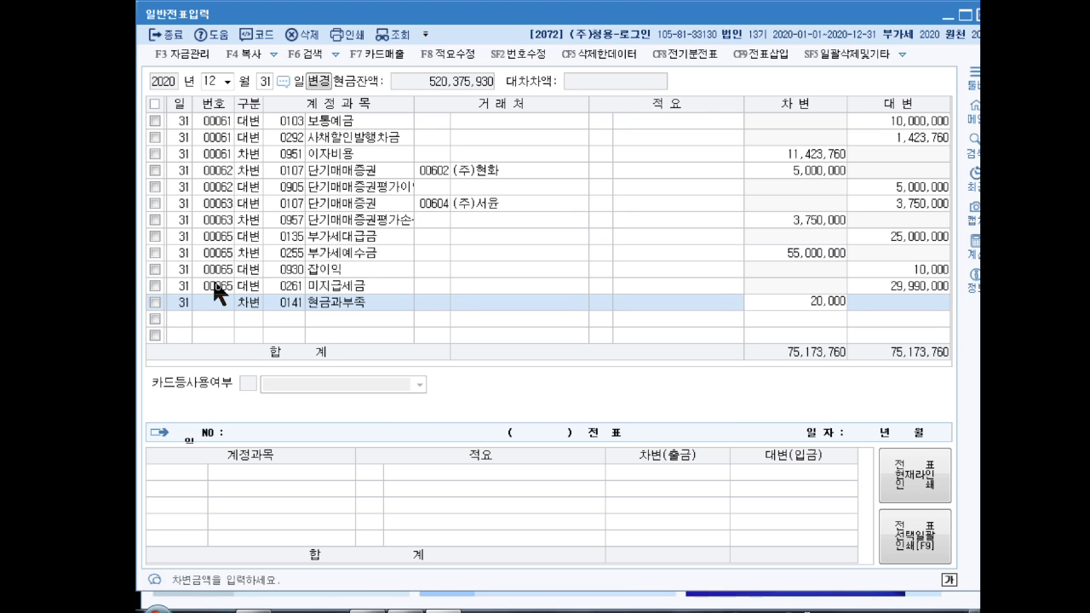
pyautogui.press('Return')
# Step: Balance the cash over and short voucher with a 20,000 credit to miscellaneous gain (0930 잡이익), then close general voucher entry
pyautogui.write('4')
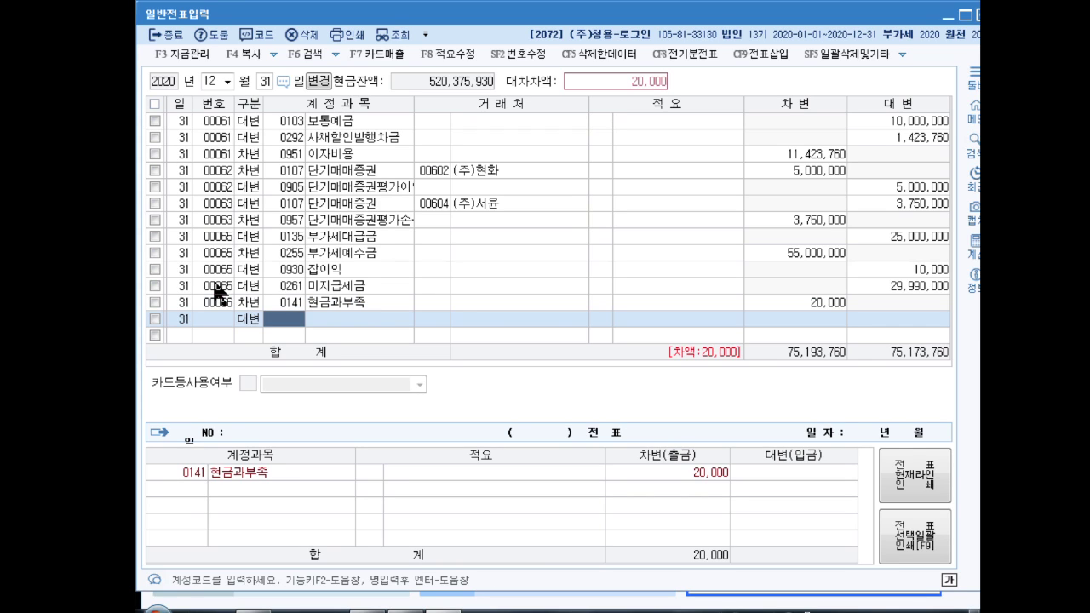
pyautogui.write('잡이익')
pyautogui.press('Return')
pyautogui.press('Return')
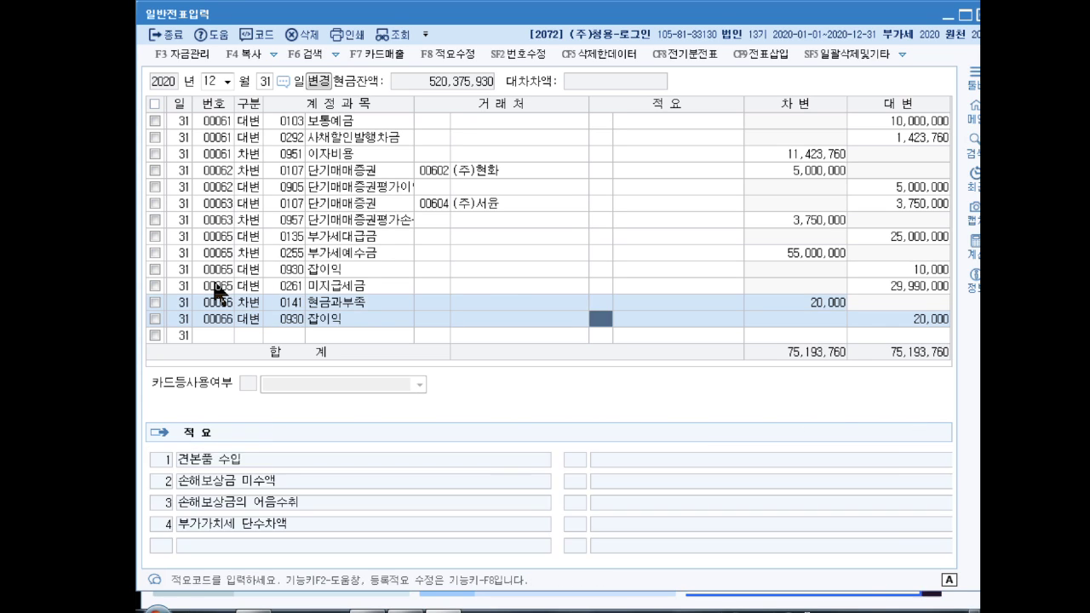
pyautogui.press('Return')
pyautogui.press('Return')
pyautogui.press('Up')
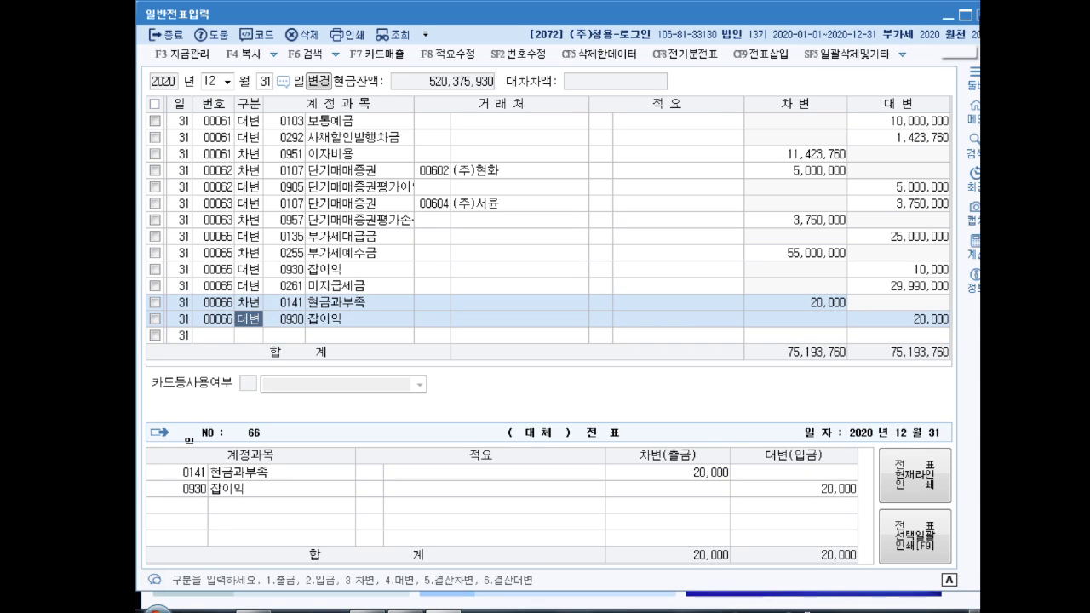
pyautogui.press('Escape')
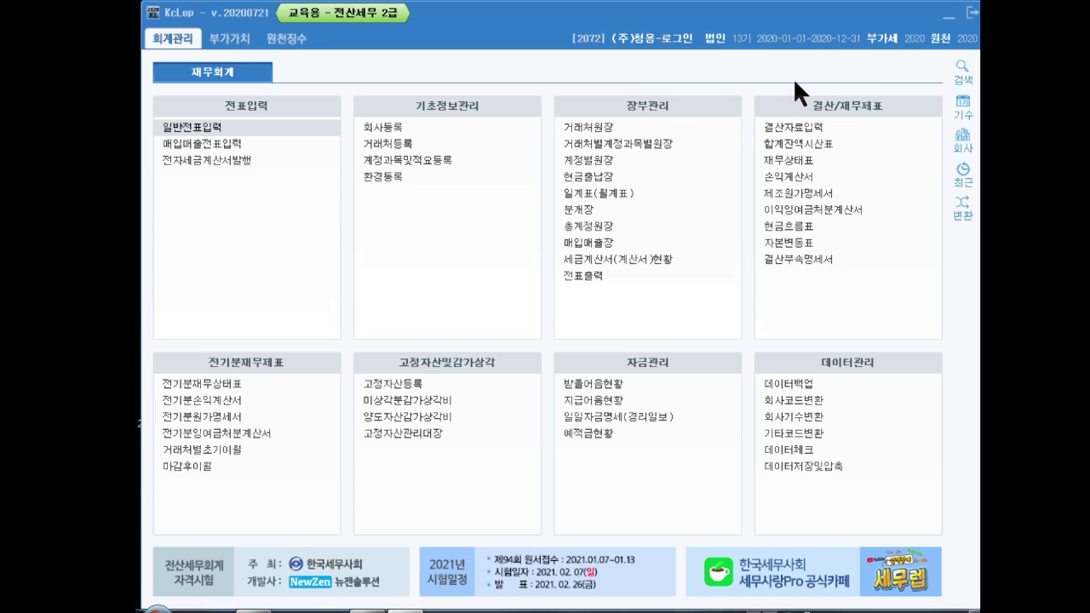
# Step: Open the closing data entry (결산자료입력) and load the period from January to December 2020
pyautogui.click(799, 122)
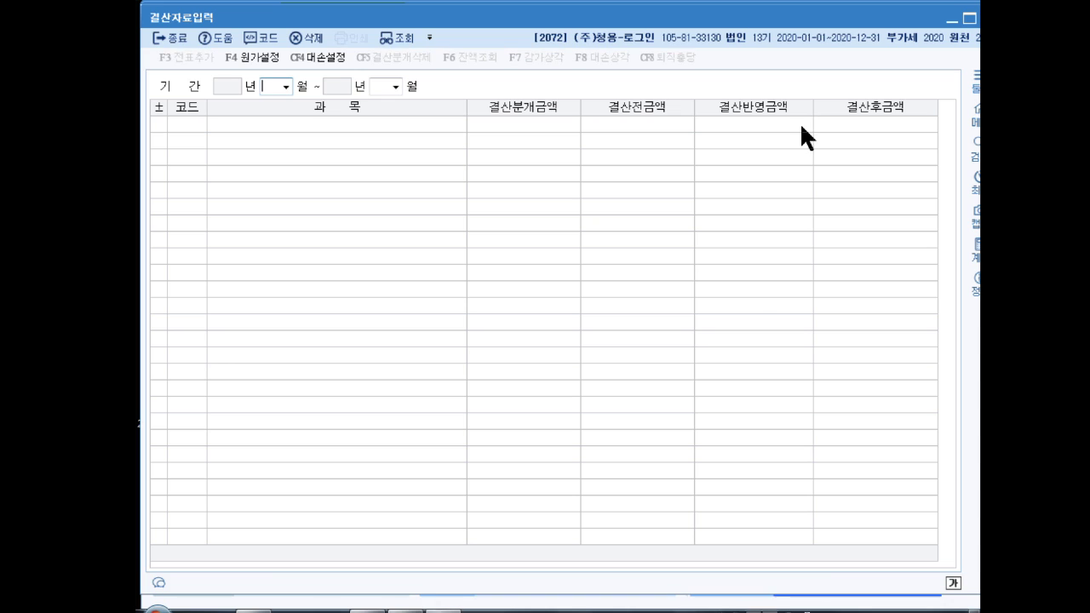
pyautogui.write('1')
pyautogui.press('Return')
pyautogui.write('12')
pyautogui.press('Return')
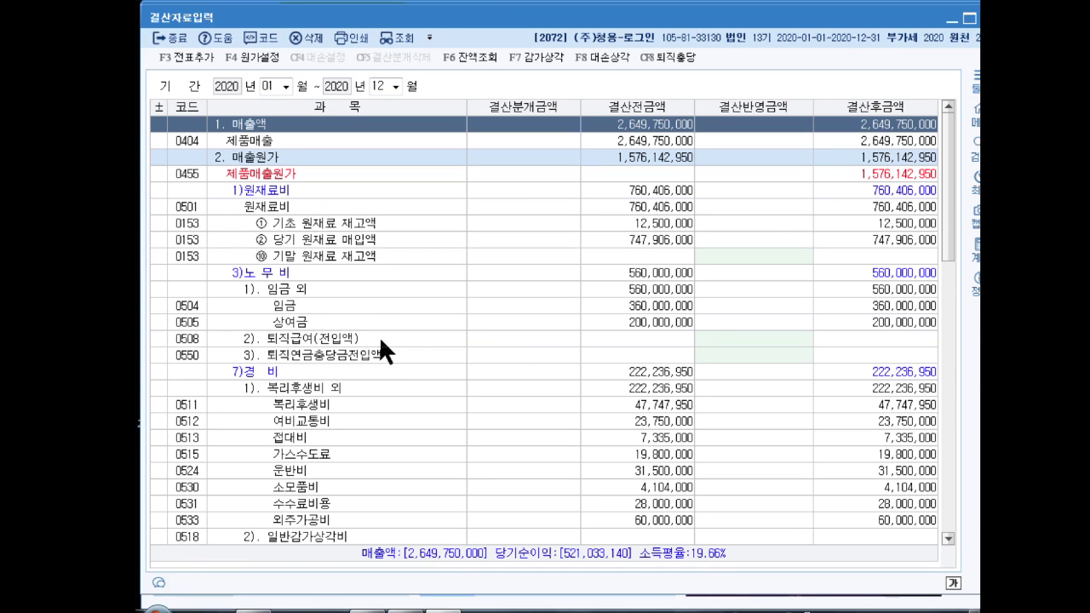
# Step: Enter 20,000,000 as the closing adjustment for the manufacturing retirement benefit provision (0508 퇴직급여(전입액))
pyautogui.click(255, 269)
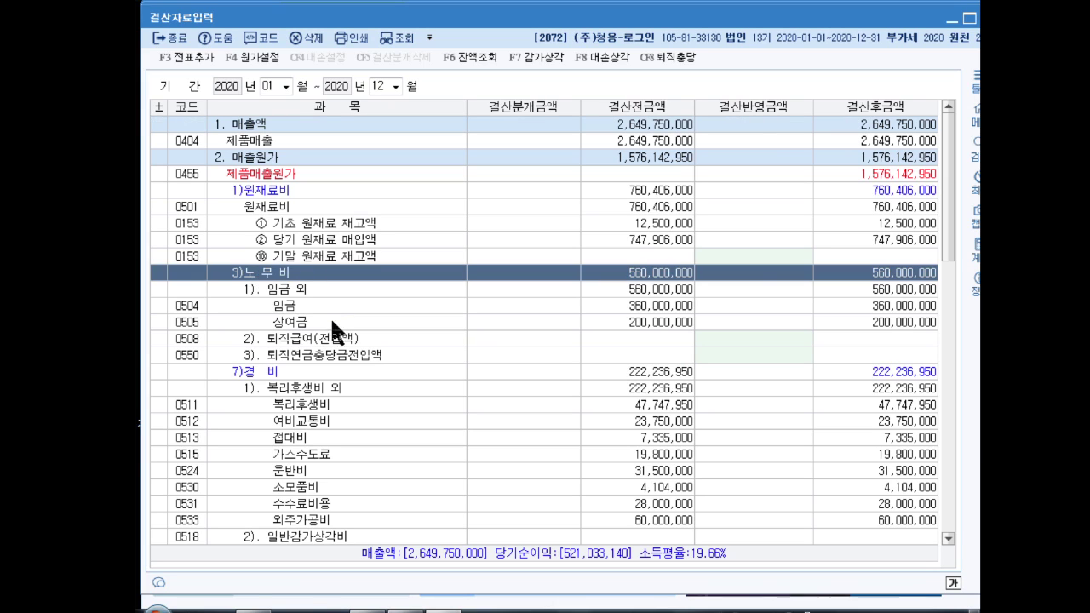
pyautogui.click(305, 339)
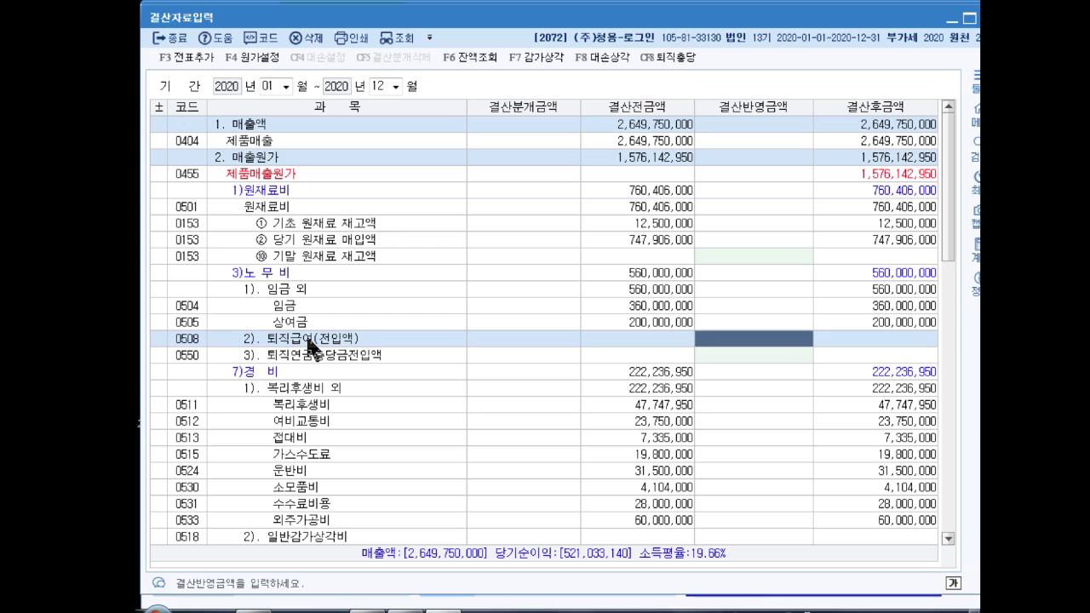
pyautogui.write('20000000')
pyautogui.press('Return')
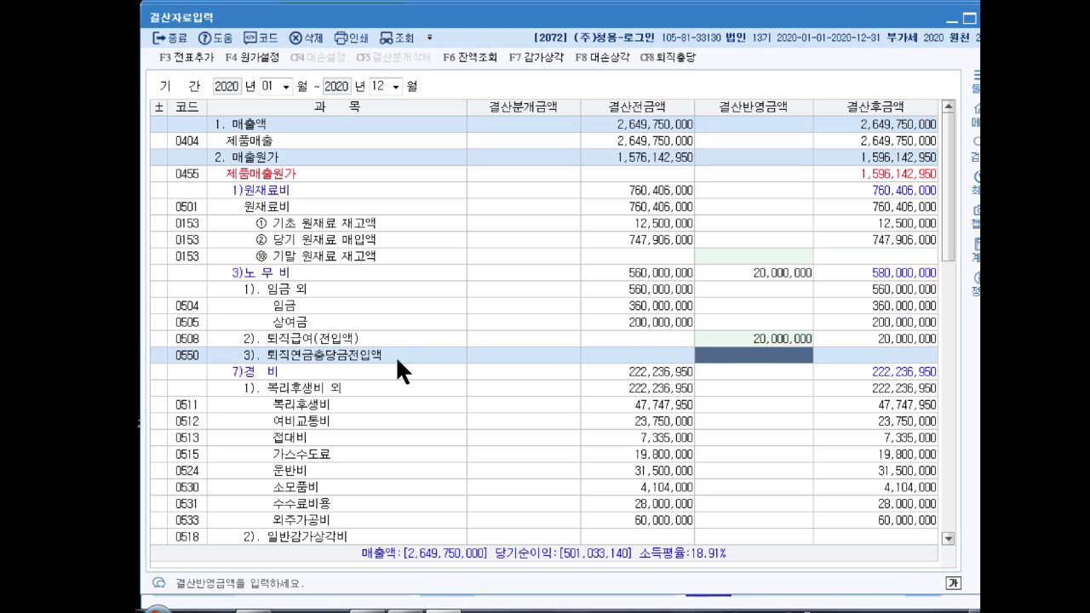
# Step: Enter 9,000,000 as the closing adjustment for the selling and administrative retirement benefit provision (0806 퇴직급여(전입액))
pyautogui.moveTo(940, 165); pyautogui.dragTo(945, 259)
pyautogui.click(259, 324)
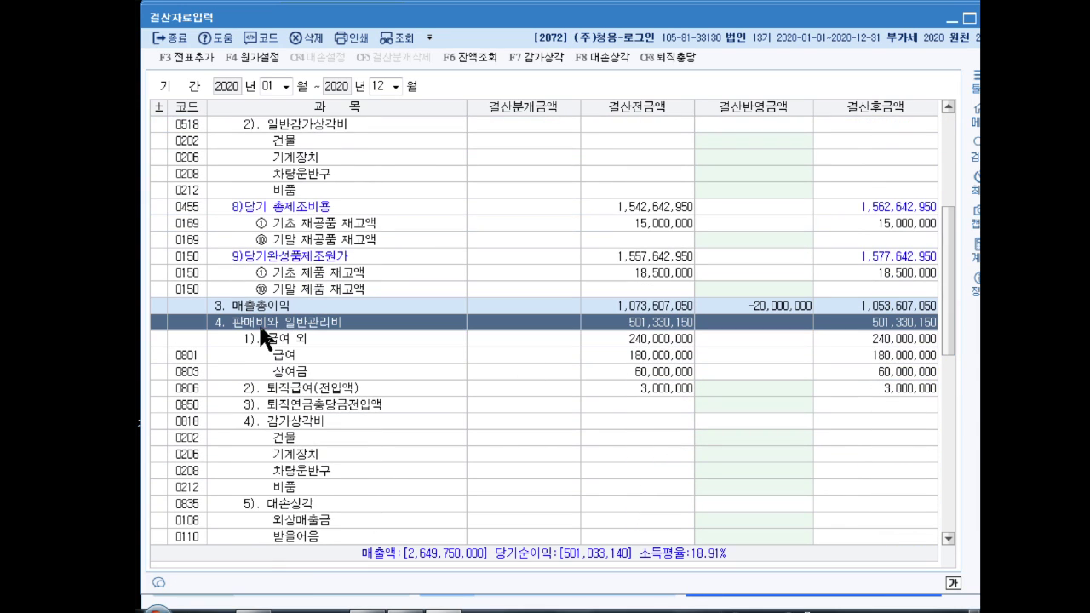
pyautogui.click(288, 391)
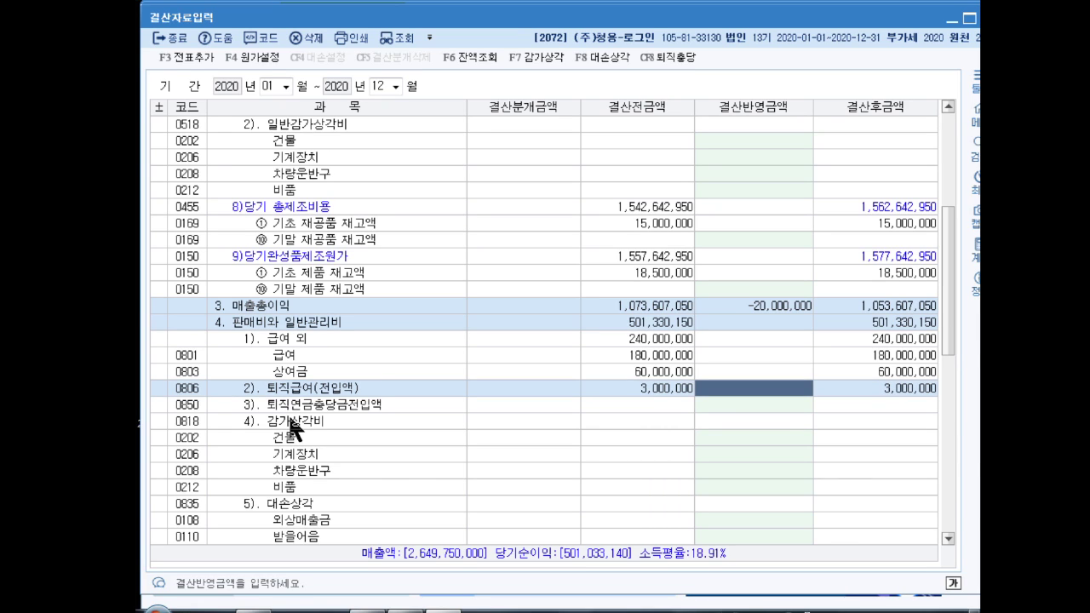
pyautogui.write('9000000')
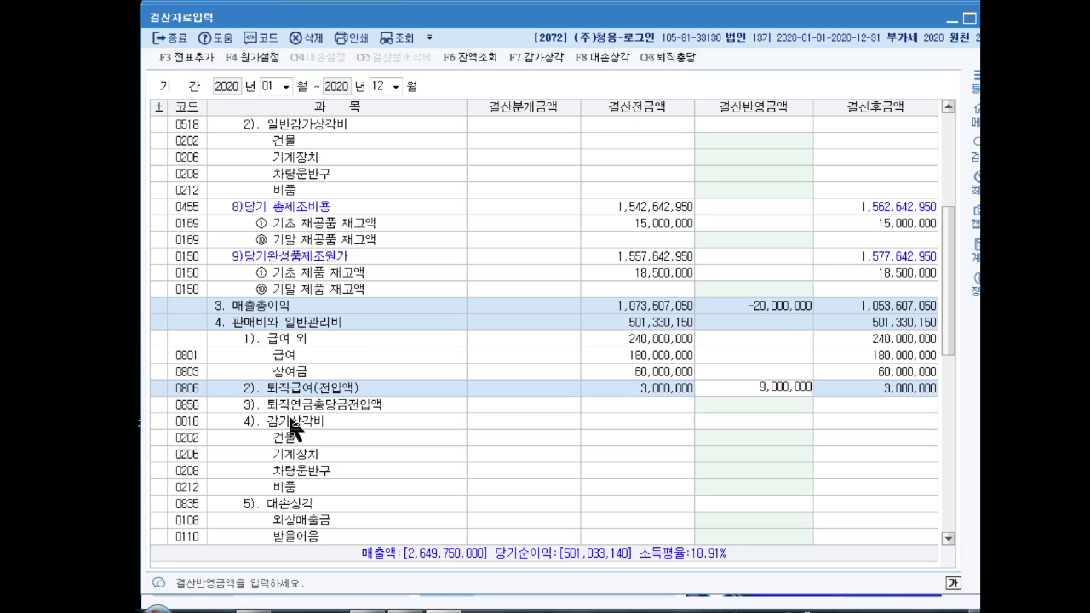
pyautogui.press('Return')
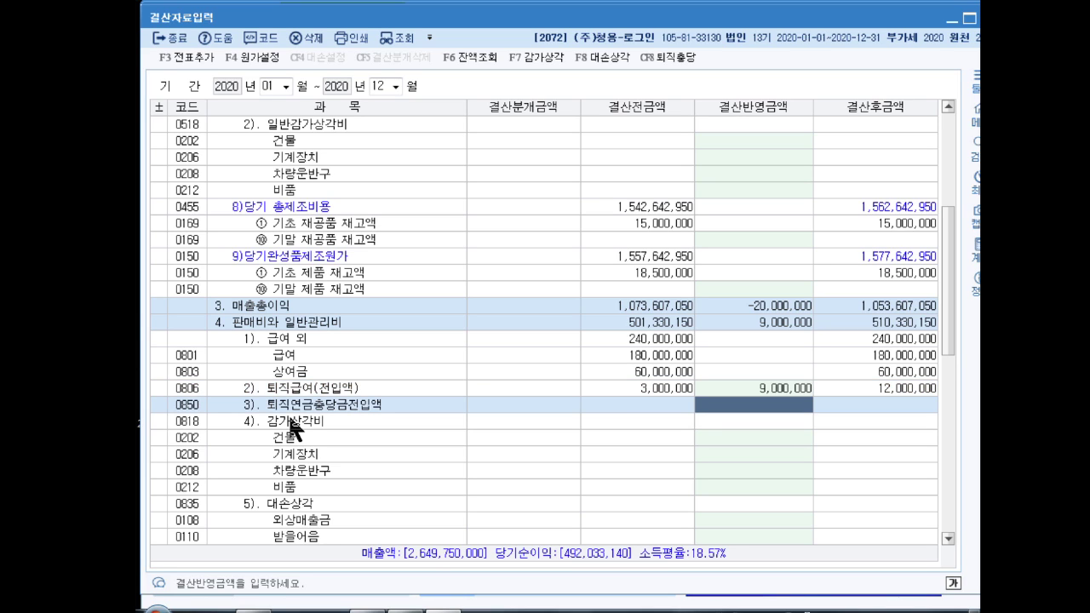
# Step: Generate the closing vouchers (전표추가) from the entered adjustments and exit the closing data entry
pyautogui.click(189, 57)
pyautogui.click(613, 324)
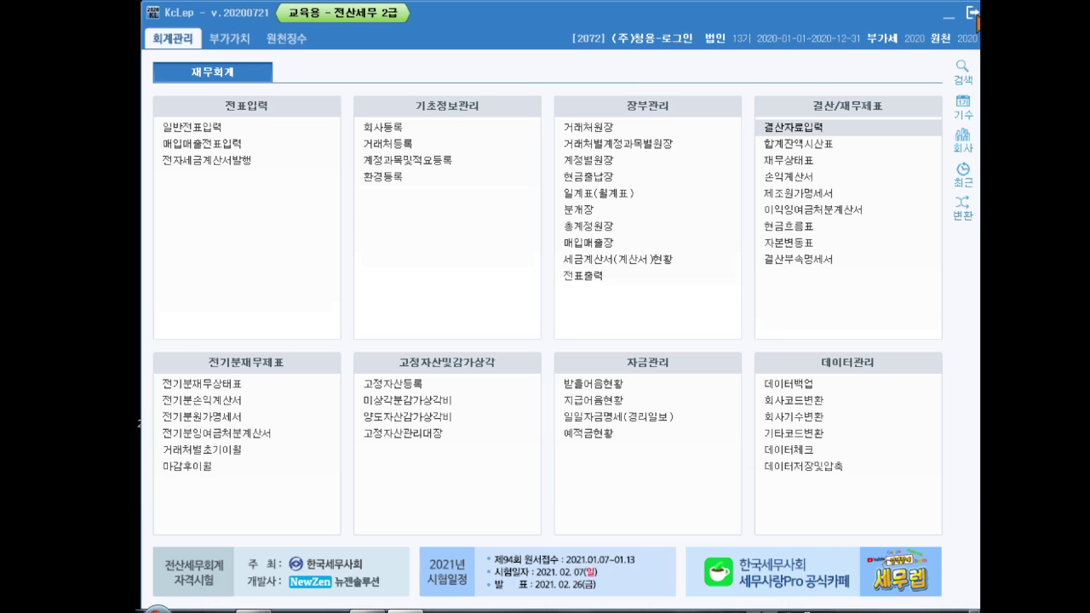
pyautogui.press('Escape')
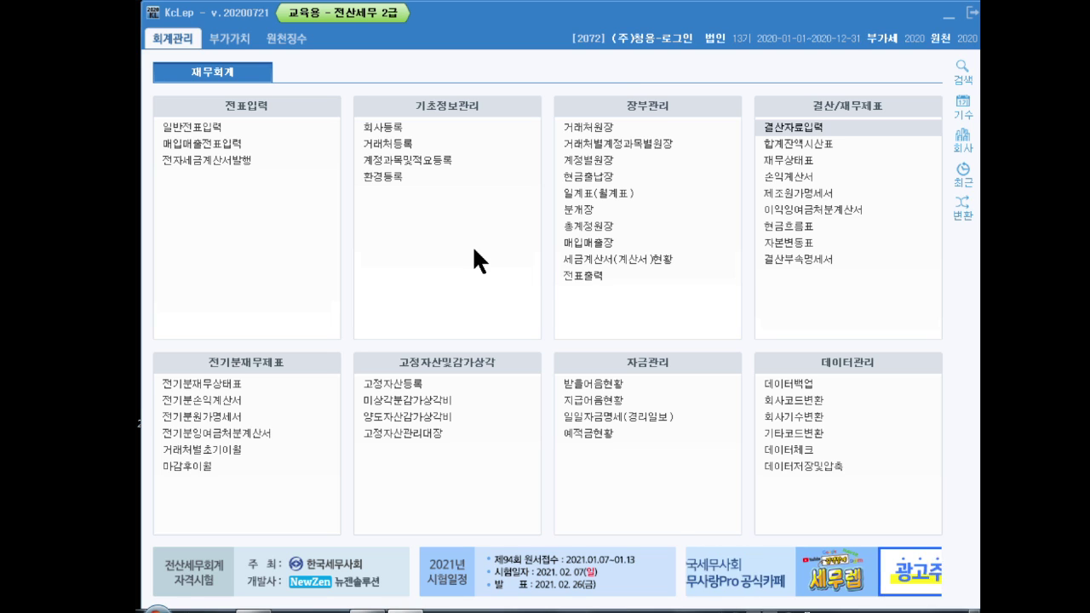
# Step: Open the employee registration (사원등록) under withholding tax, dismiss the health insurance rate notice and select the first listed employee
pyautogui.click(284, 38)
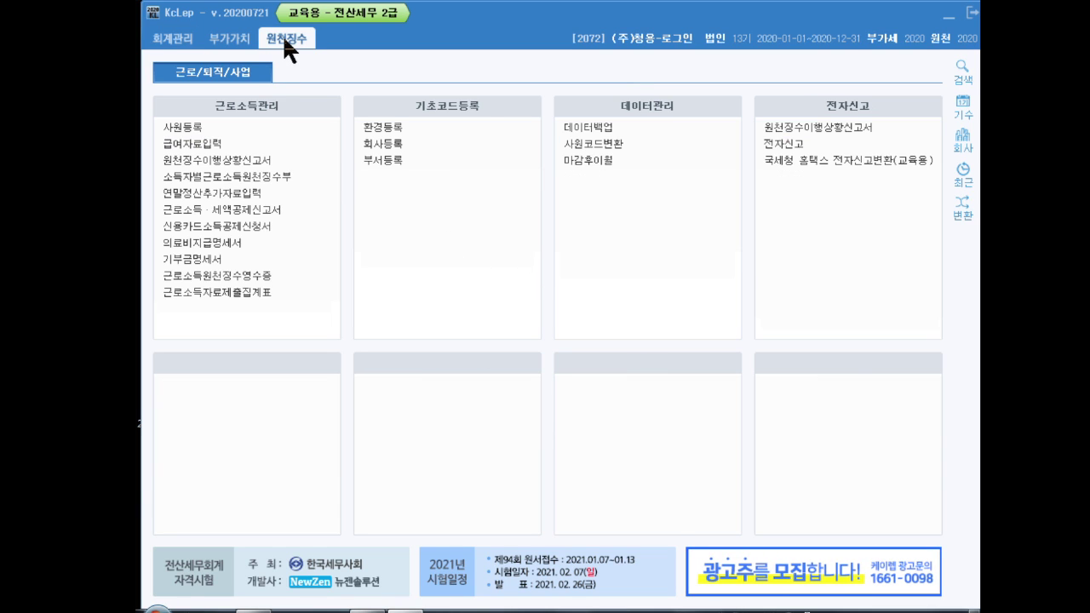
pyautogui.click(194, 122)
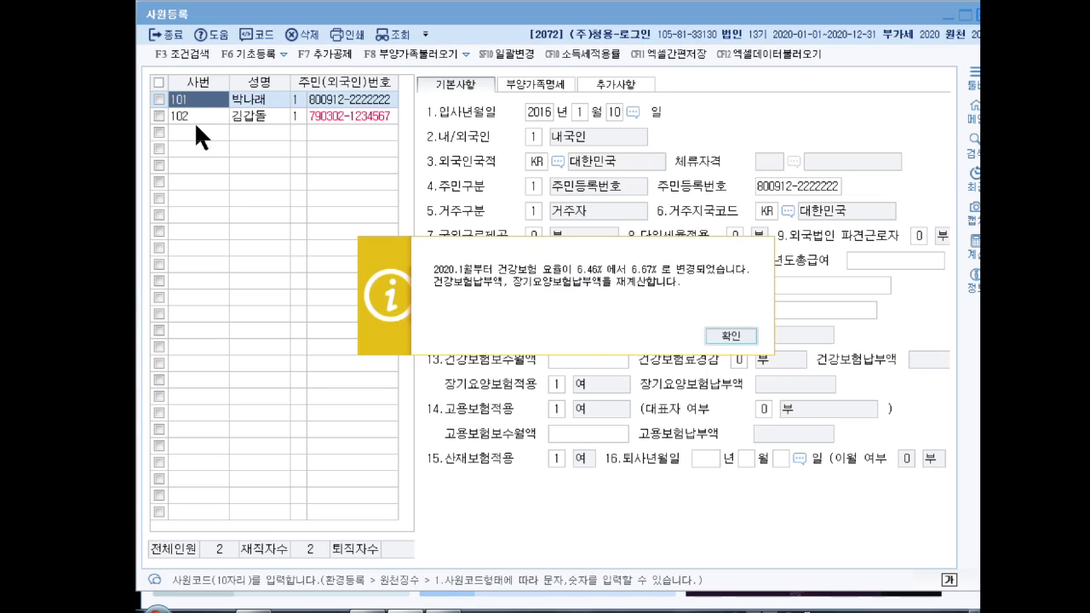
pyautogui.click(717, 336)
pyautogui.click(255, 102)
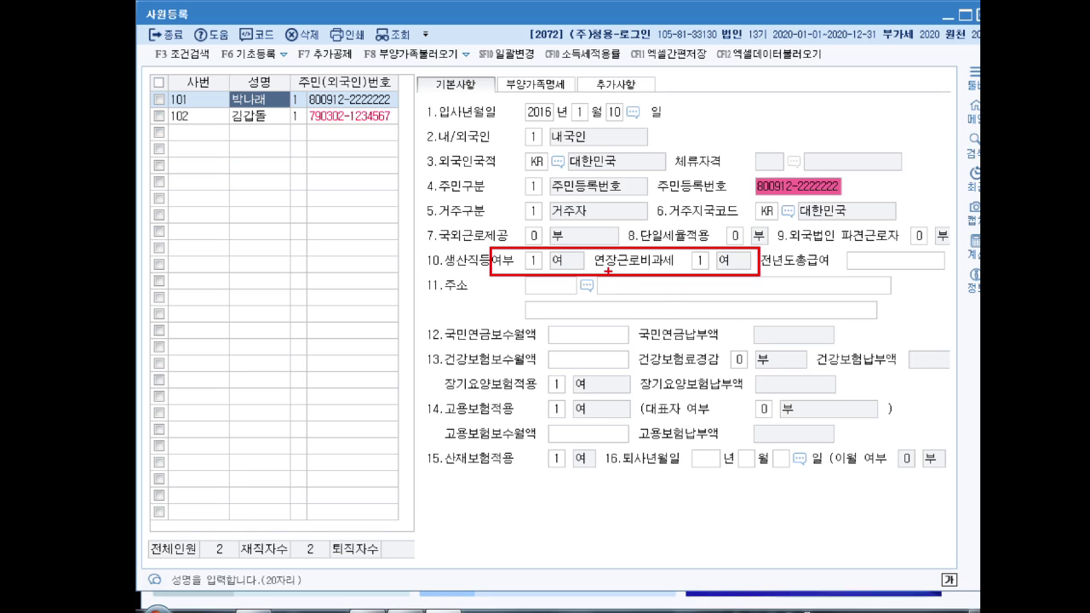
pyautogui.press('Escape')
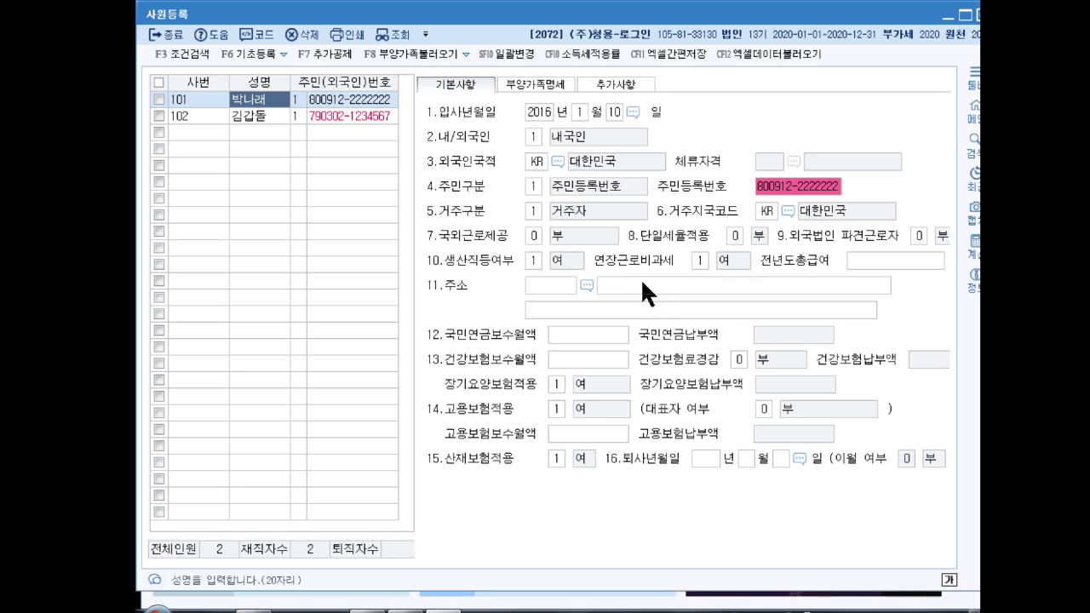
# Step: Set the first employee's overtime tax exemption (연장근로비과세) to 부 and prior-year total salary (전년도총급여) to 37,500,000, and exit the registration
pyautogui.click(703, 258)
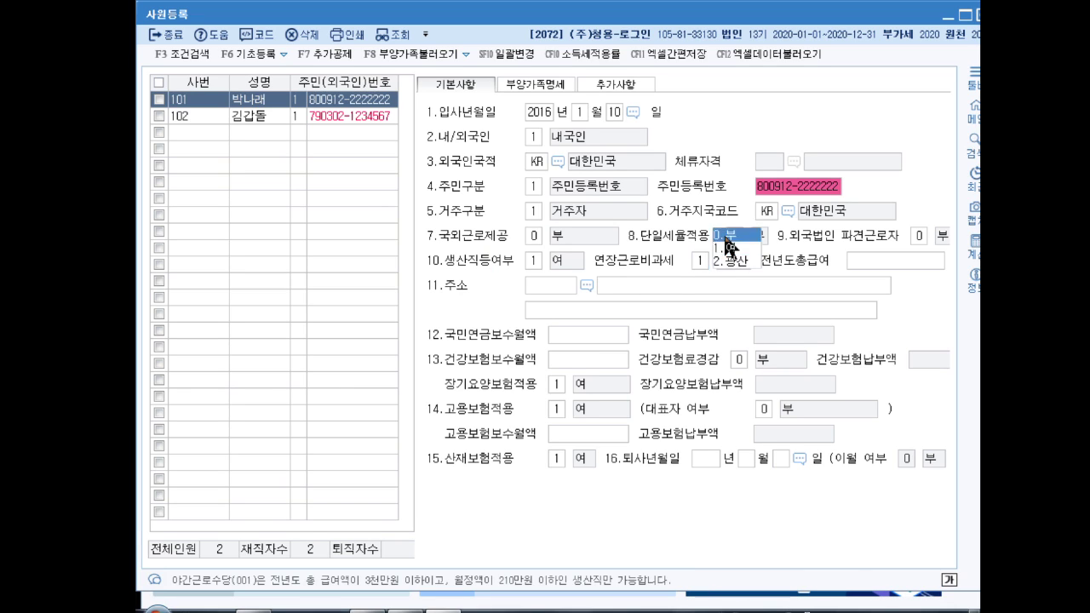
pyautogui.click(722, 232)
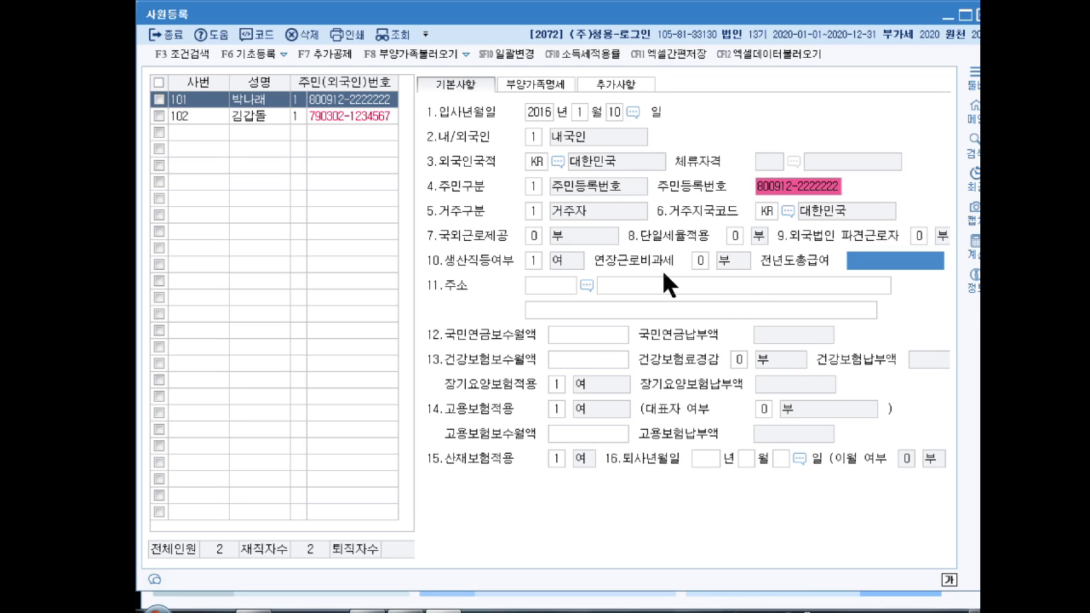
pyautogui.write('37500000')
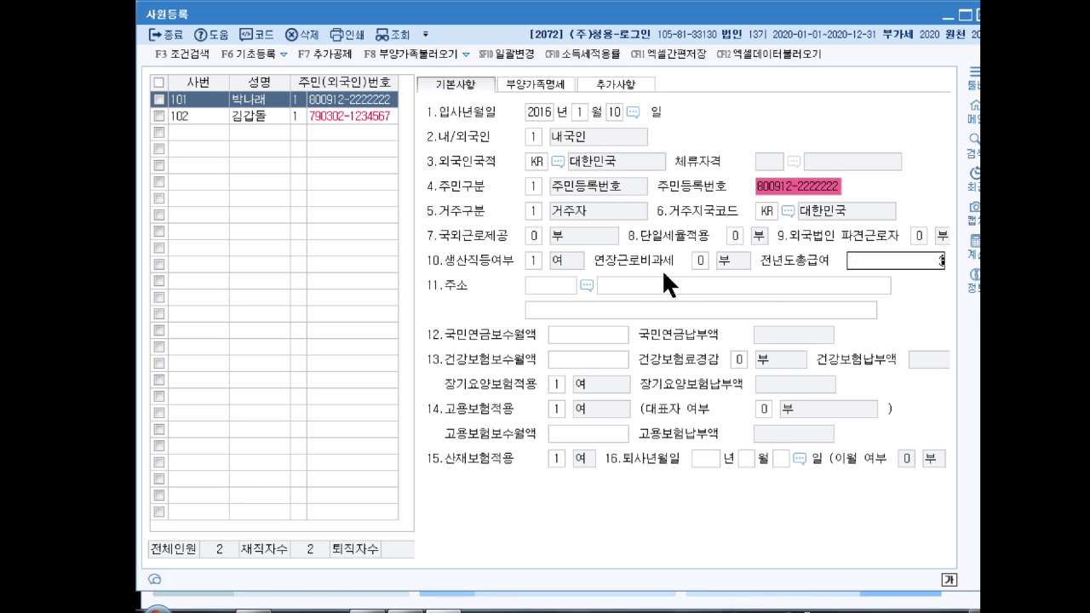
pyautogui.press('Return')
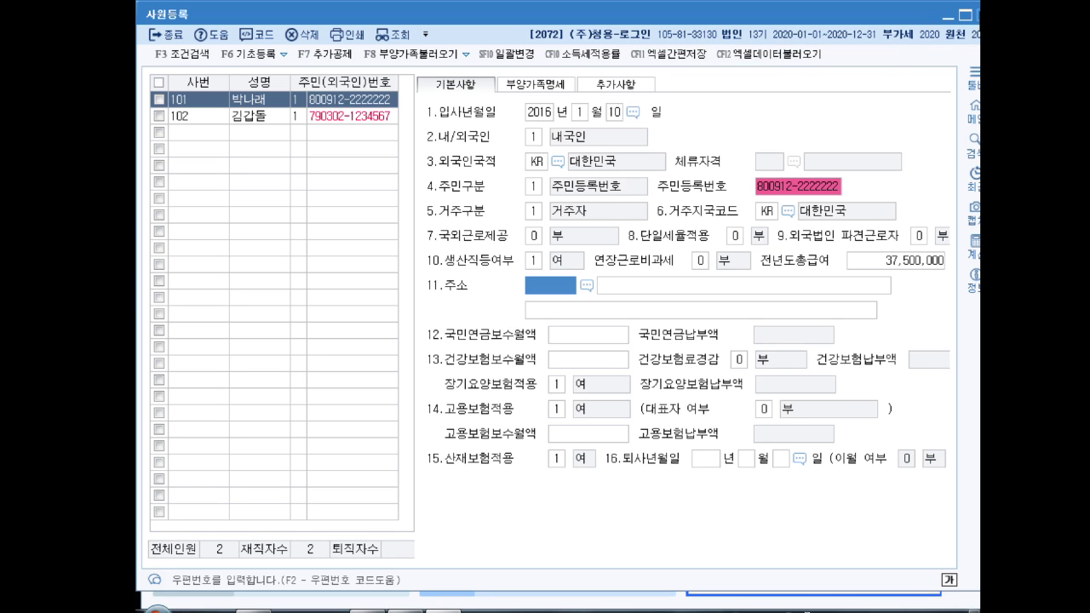
pyautogui.click(975, 14)
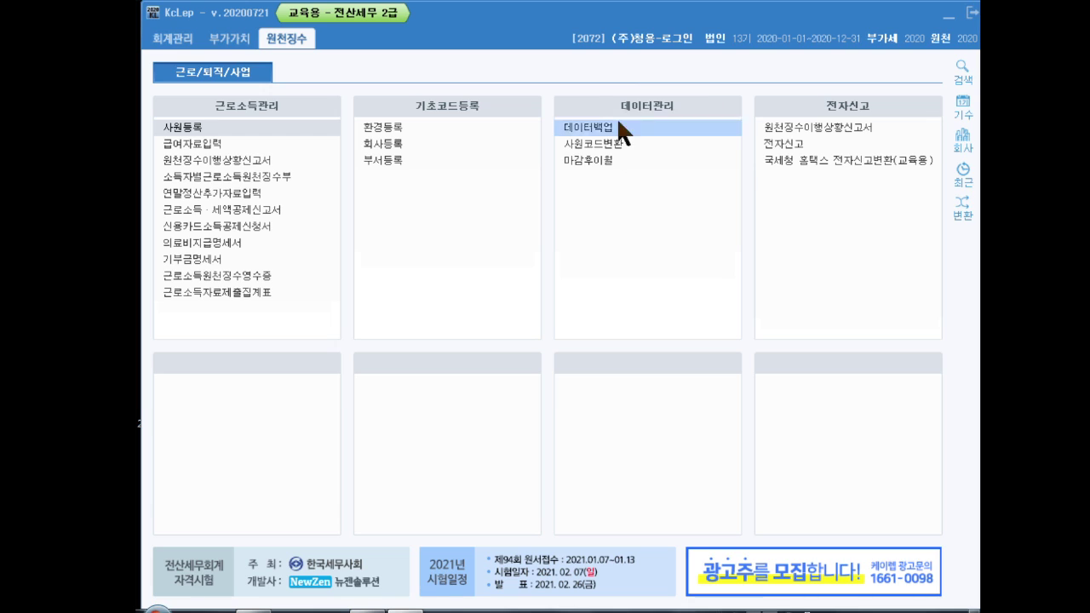
# Step: Open the allowance and deduction registration (수당공제등록) from payroll data entry (급여자료입력) and set 상여, 직책수당 and 월차수당 to unused (부)
pyautogui.click(203, 143)
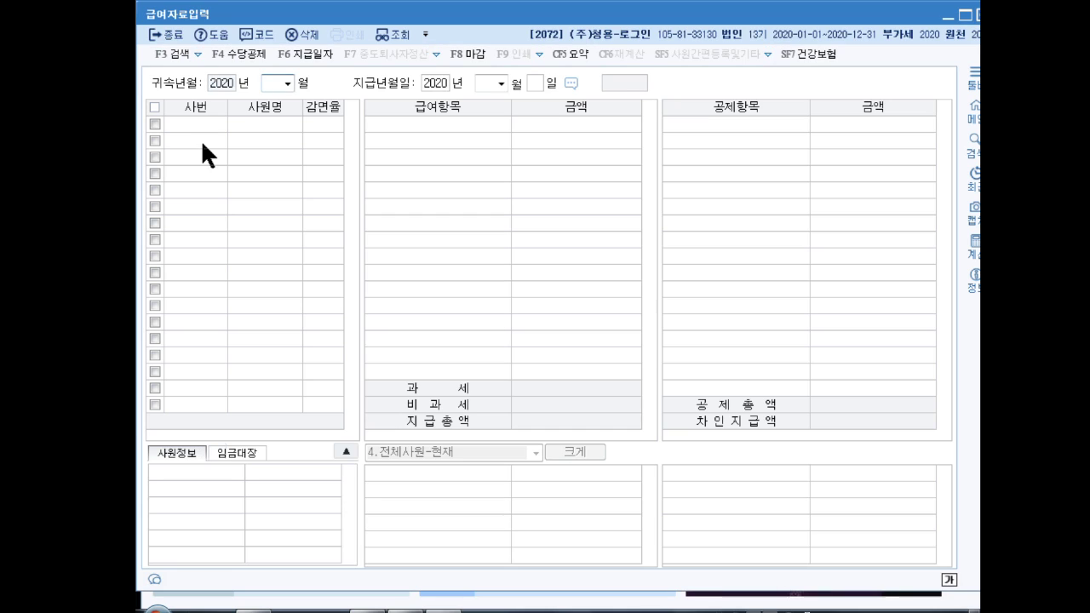
pyautogui.click(241, 53)
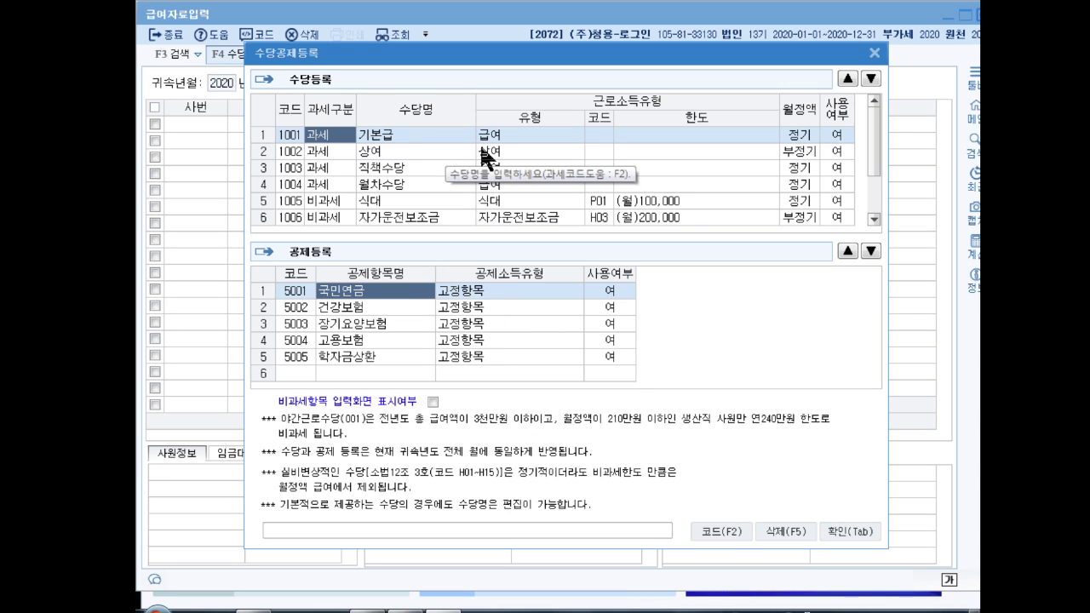
pyautogui.click(838, 151)
pyautogui.write('0')
pyautogui.press('Return')
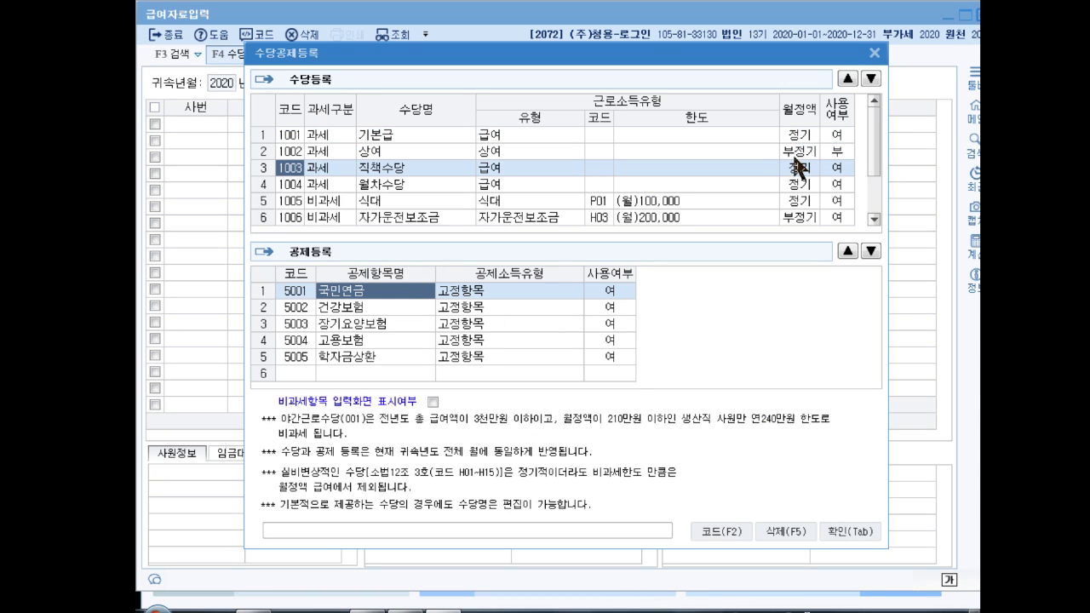
pyautogui.click(838, 169)
pyautogui.write('0:부')
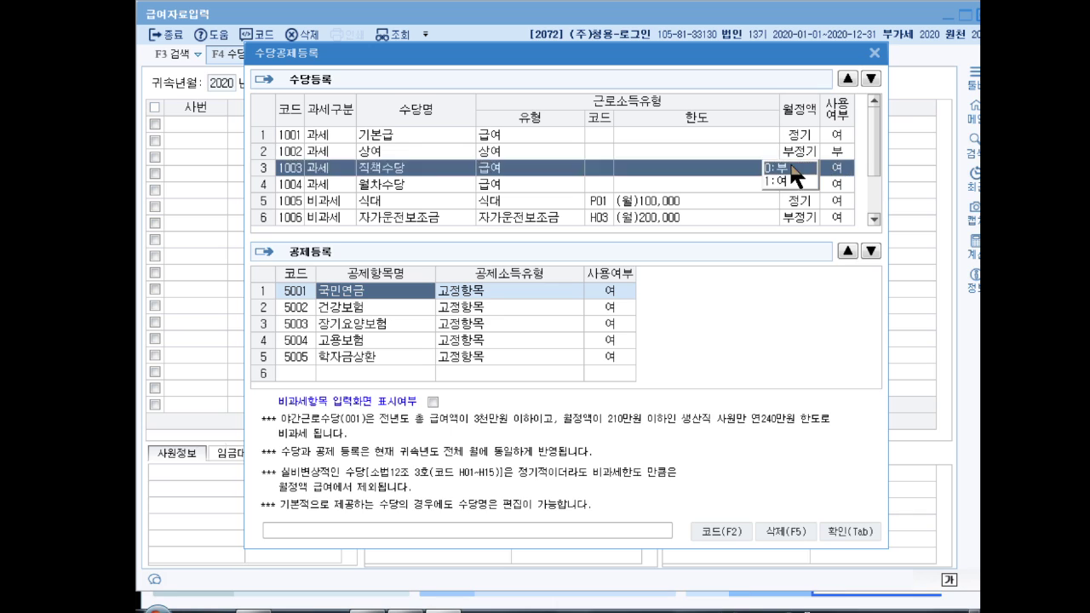
pyautogui.press('Return')
pyautogui.click(830, 182)
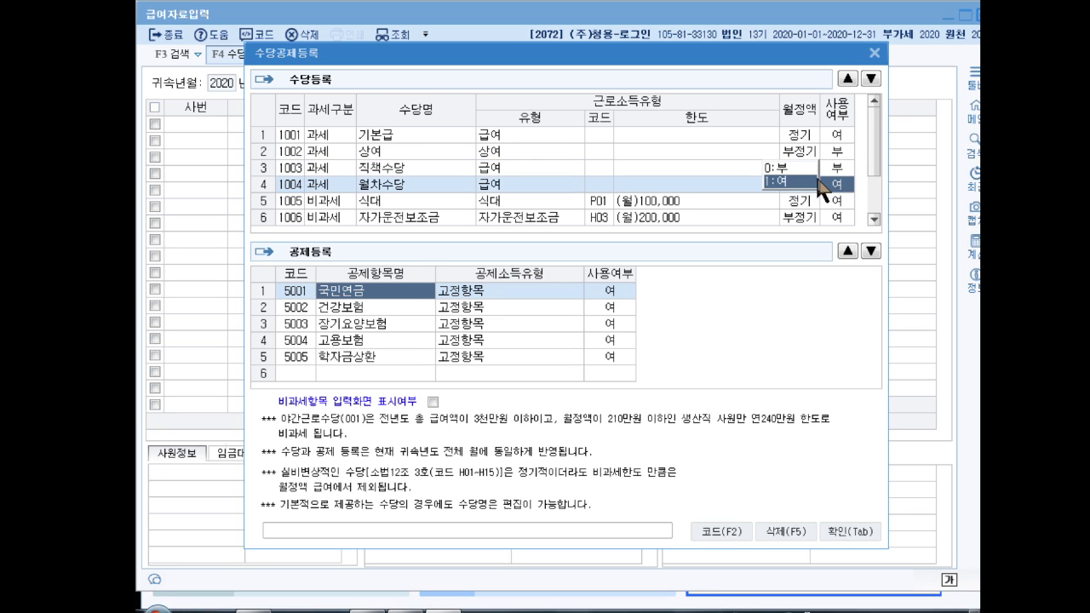
pyautogui.write('0')
pyautogui.press('Return')
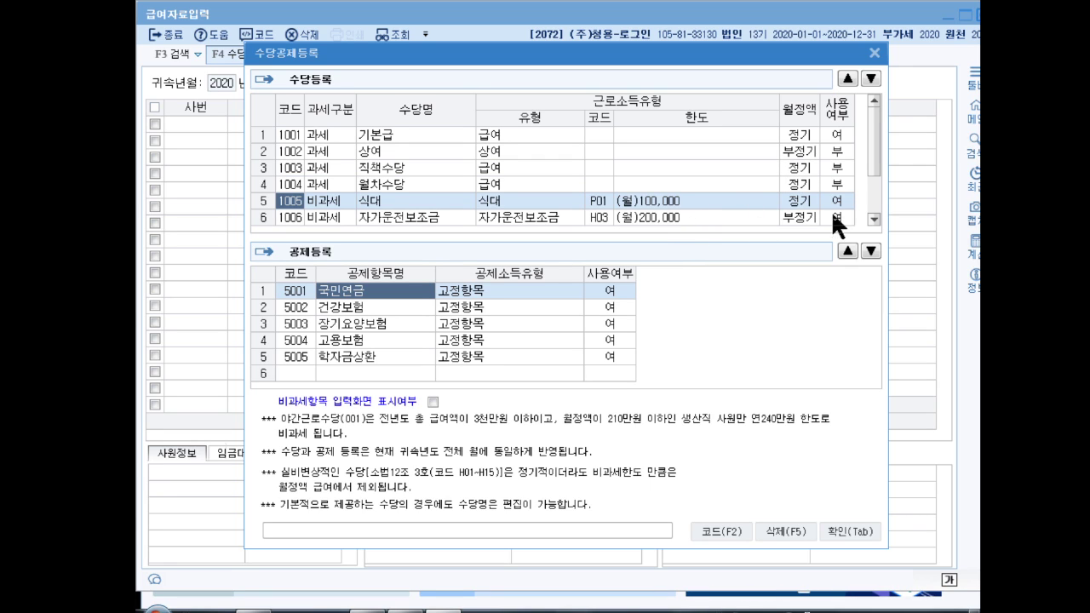
# Step: Set the non-taxable meal allowance 식대 (code 1005) to unused (부)
pyautogui.moveTo(869, 151); pyautogui.dragTo(874, 188)
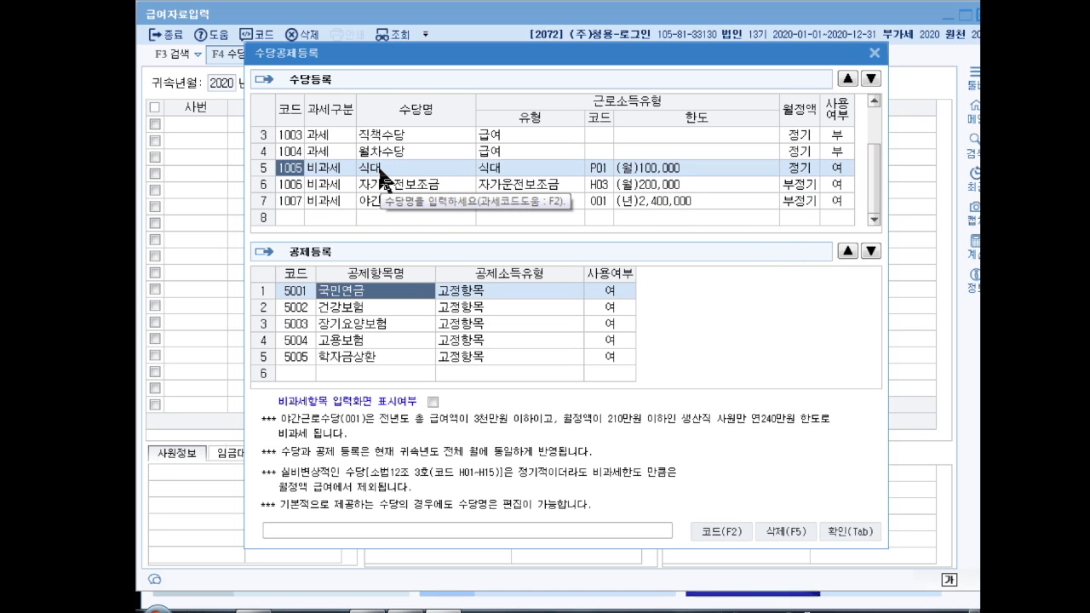
pyautogui.click(838, 163)
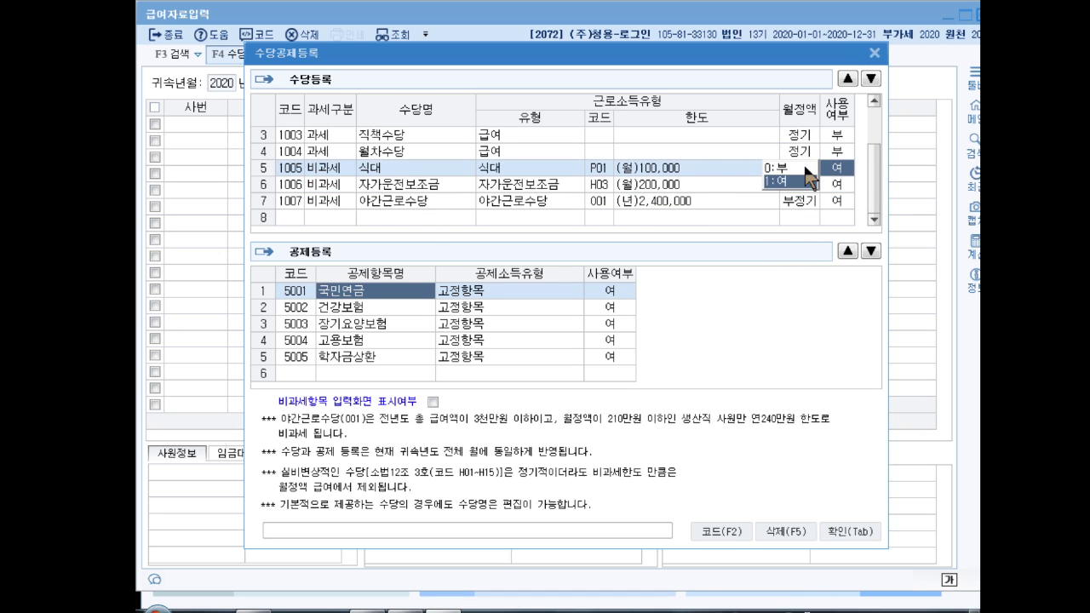
pyautogui.write('0')
pyautogui.press('Return')
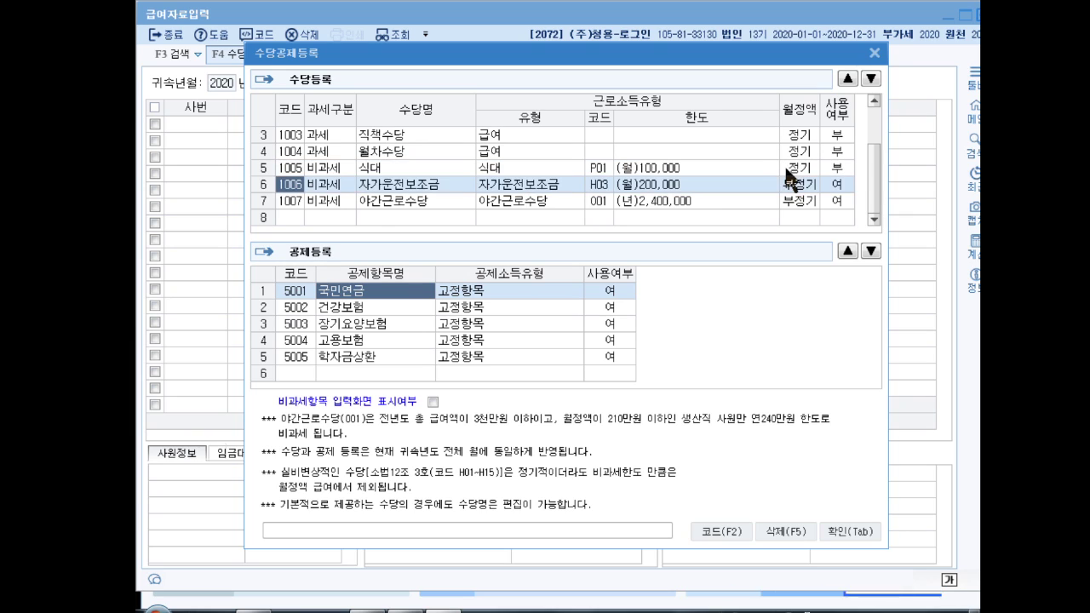
# Step: Add a taxable (과세) allowance named 식대 with income type 급여 to the allowance list
pyautogui.click(332, 215)
pyautogui.press('1')
pyautogui.press('Return')
pyautogui.write('식대')
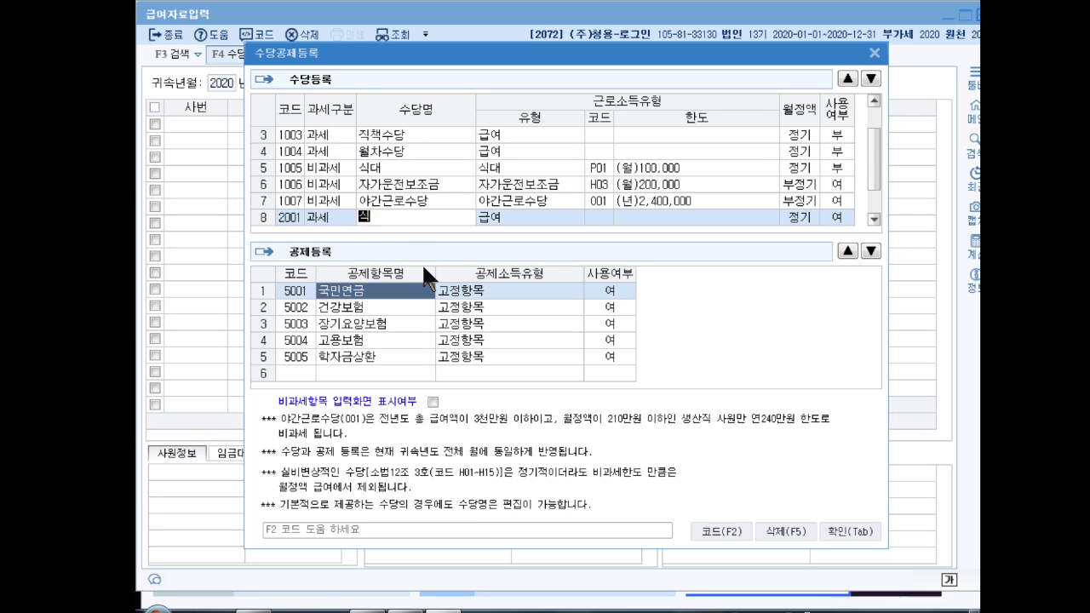
pyautogui.press('Return')
pyautogui.press('Return')
pyautogui.press('Return')
pyautogui.press('Return')
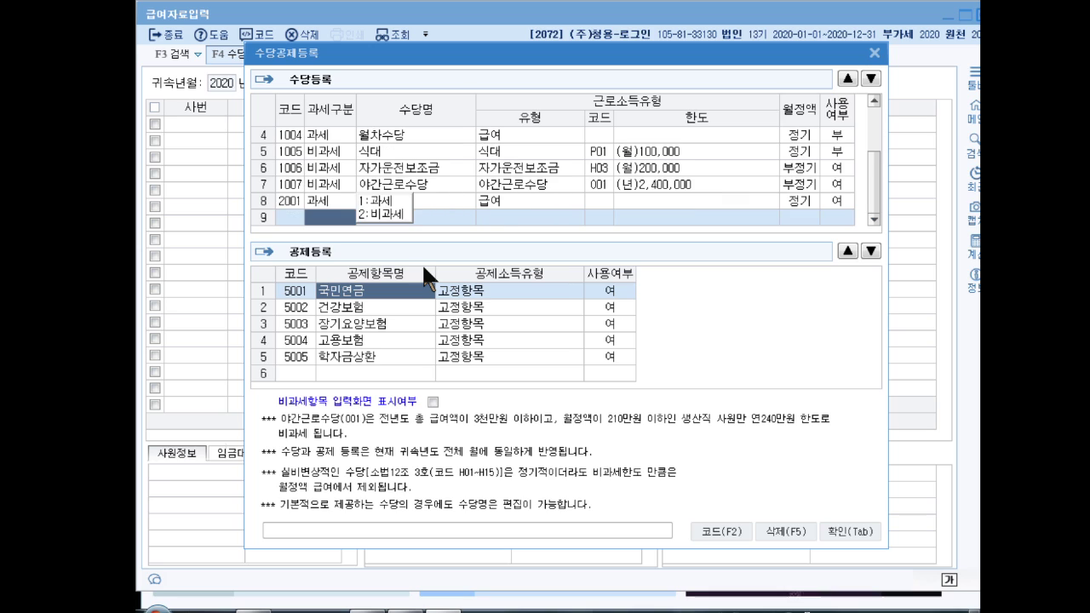
pyautogui.press('Escape')
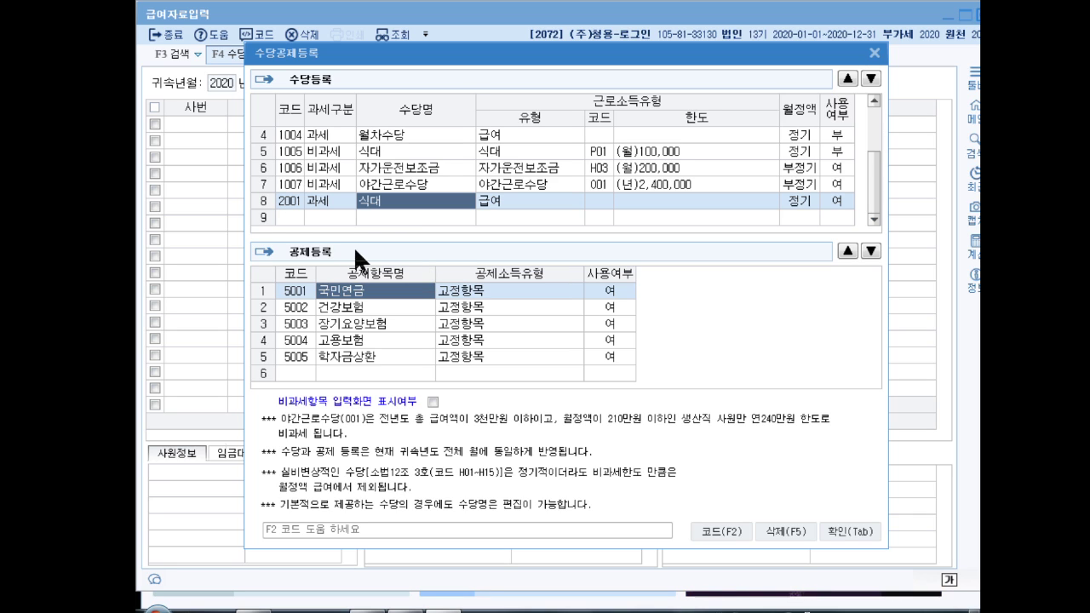
# Step: Add a taxable (과세) allowance named 설수당 with income type 급여 below the taxable 식대 entry
pyautogui.click(396, 169)
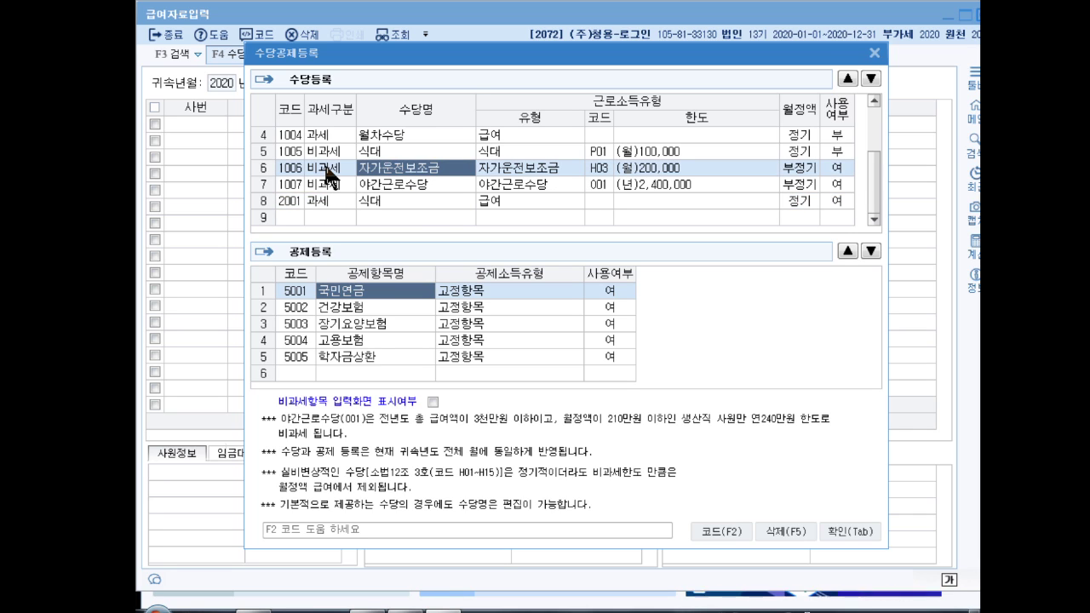
pyautogui.click(397, 183)
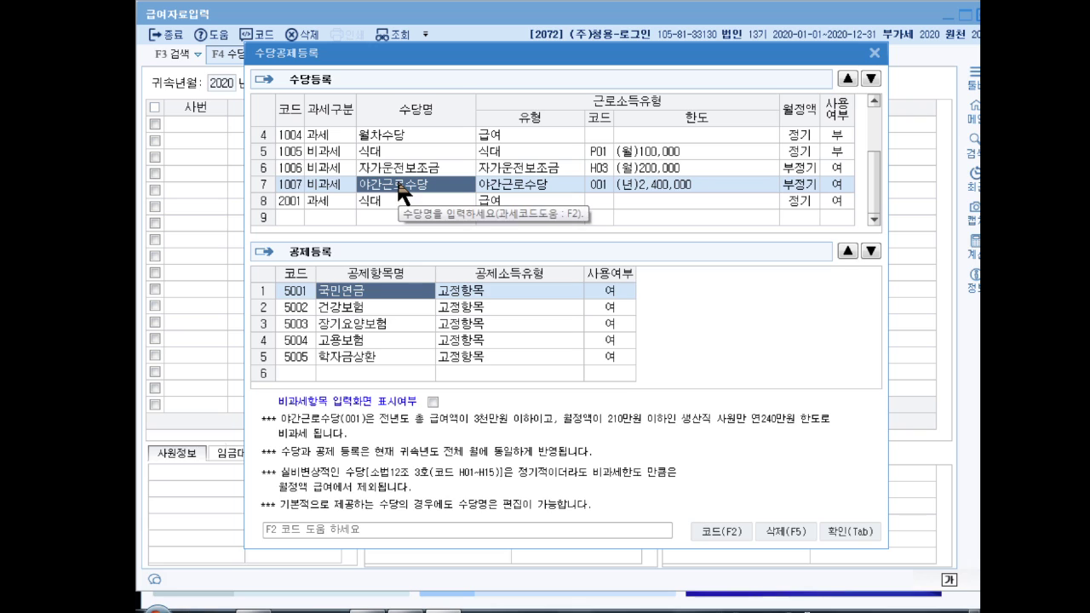
pyautogui.click(332, 211)
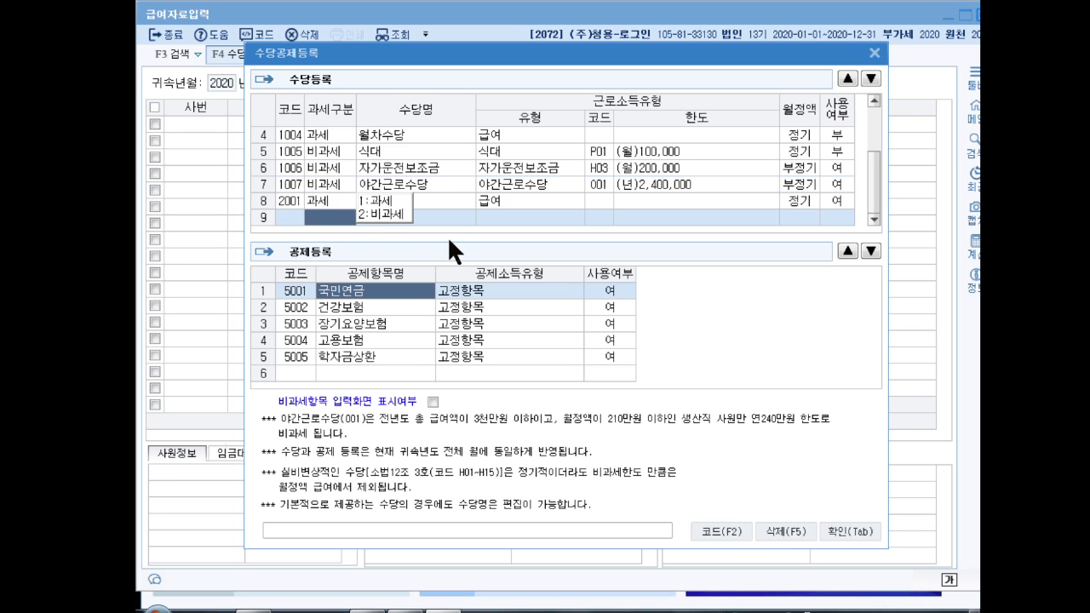
pyautogui.press('Return')
pyautogui.write('설수당')
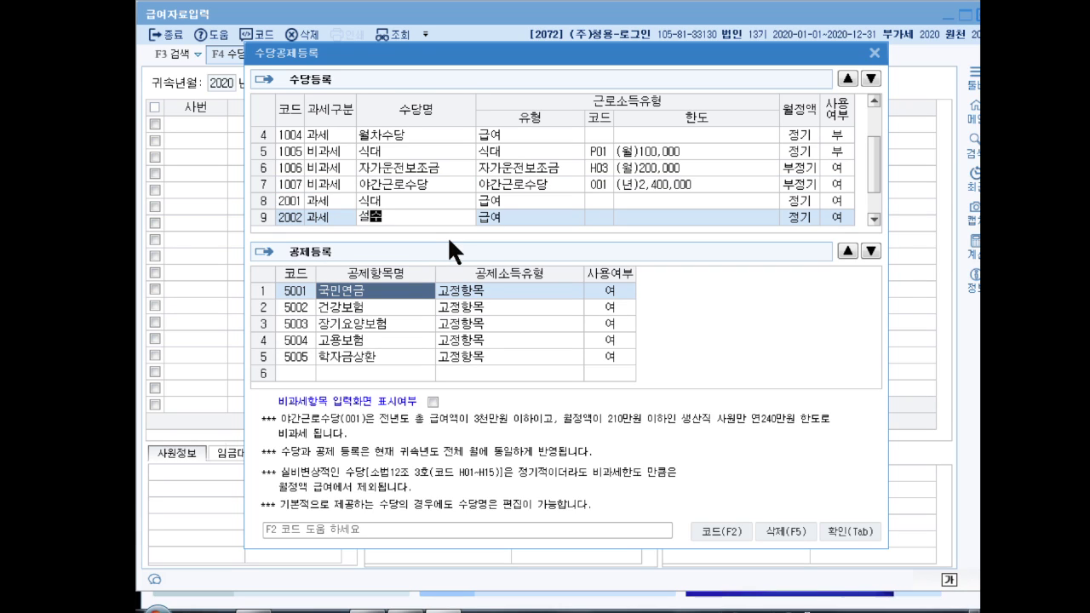
pyautogui.press('Return')
pyautogui.press('Return')
pyautogui.press('Return')
pyautogui.press('Return')
pyautogui.press('Up')
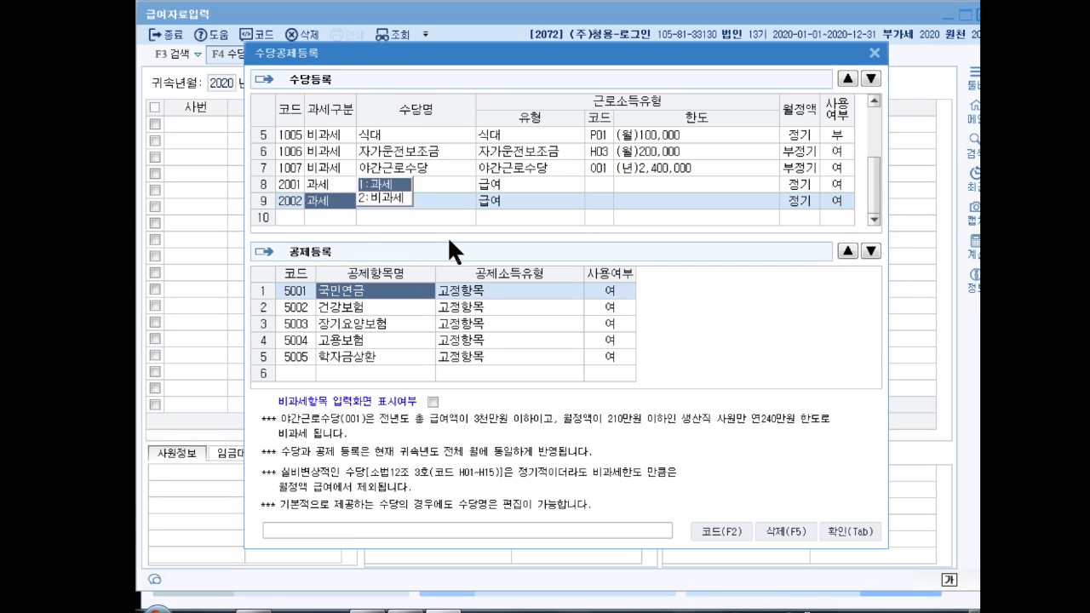
pyautogui.press('Right')
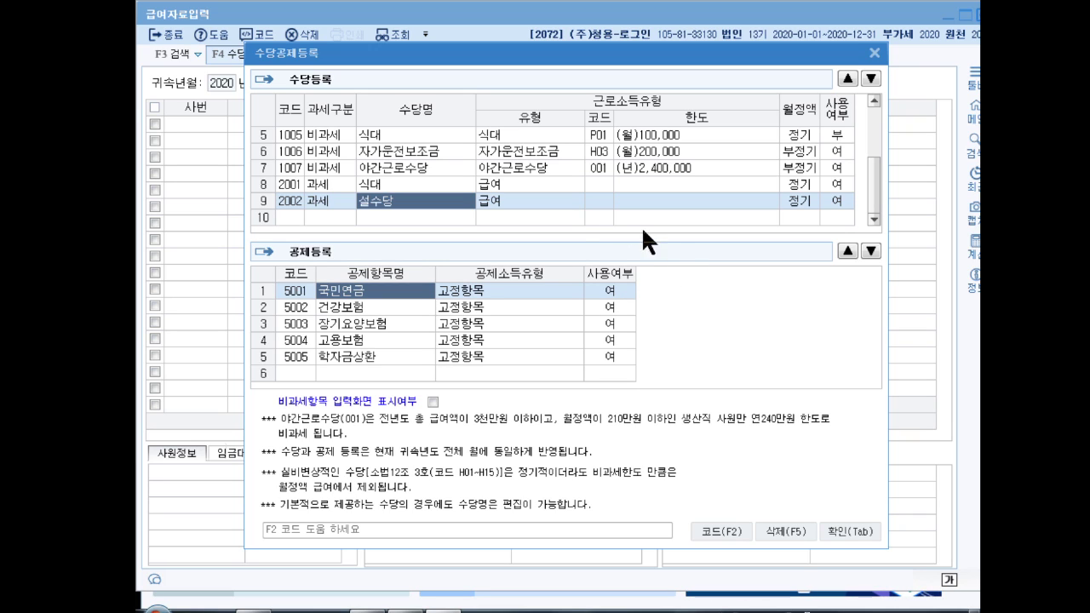
# Step: Set the monthly classification (월정액) of 설수당 to irregular (부정기), keep it in use (여) and confirm the allowance registration
pyautogui.click(808, 200)
pyautogui.click(819, 197)
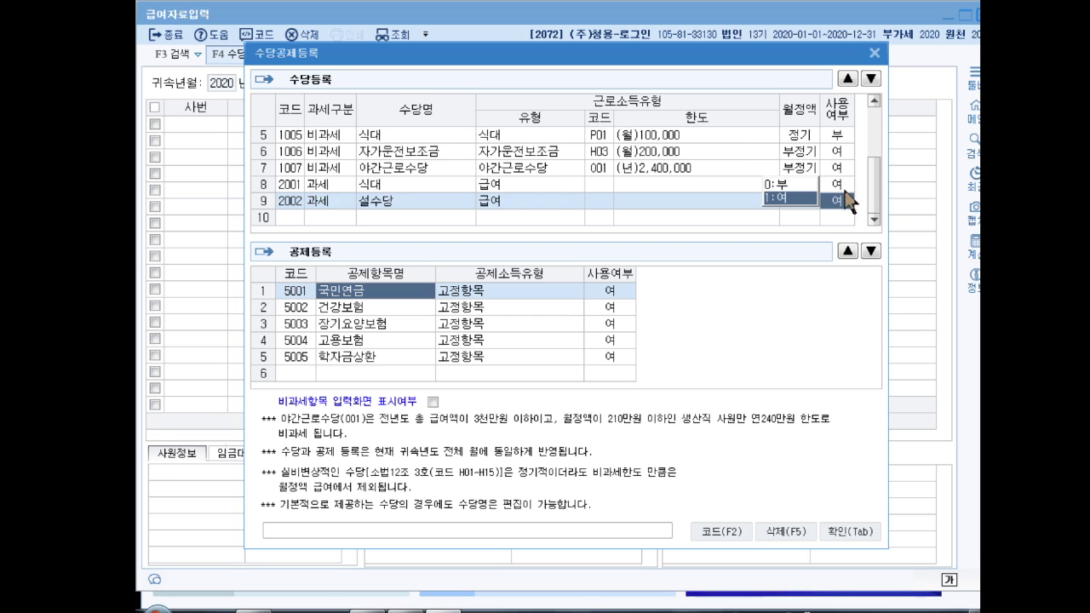
pyautogui.click(796, 199)
pyautogui.scroll(1, 871, 193)
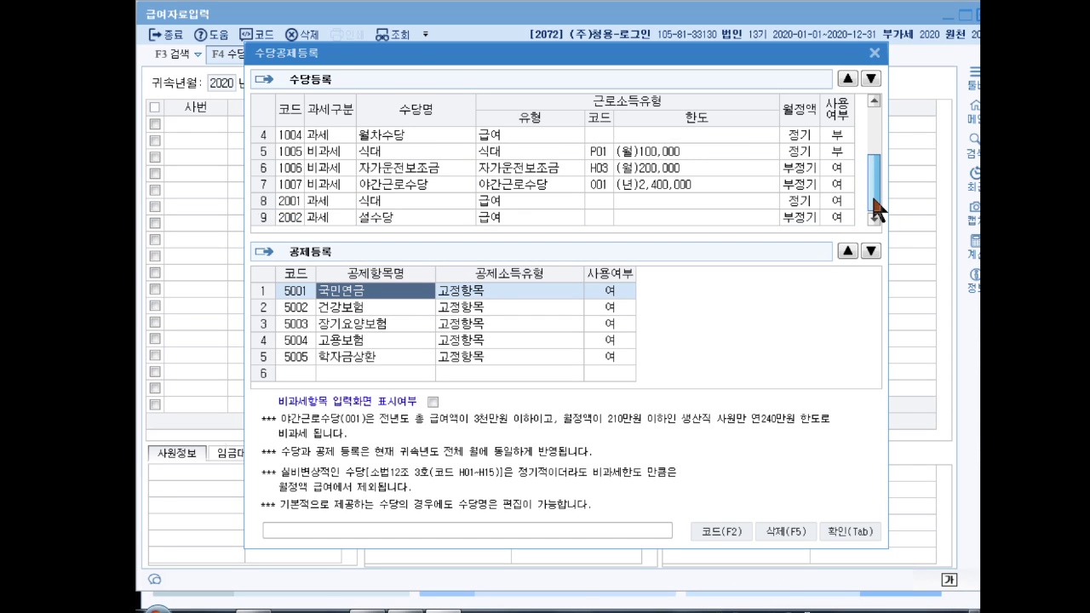
pyautogui.moveTo(870, 172); pyautogui.dragTo(866, 194)
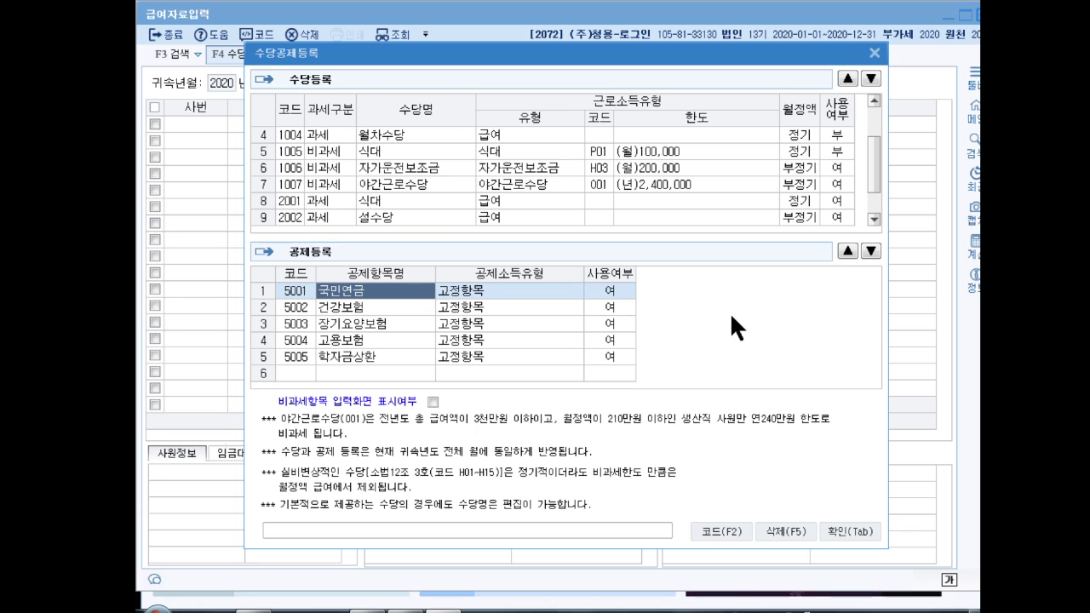
pyautogui.click(854, 525)
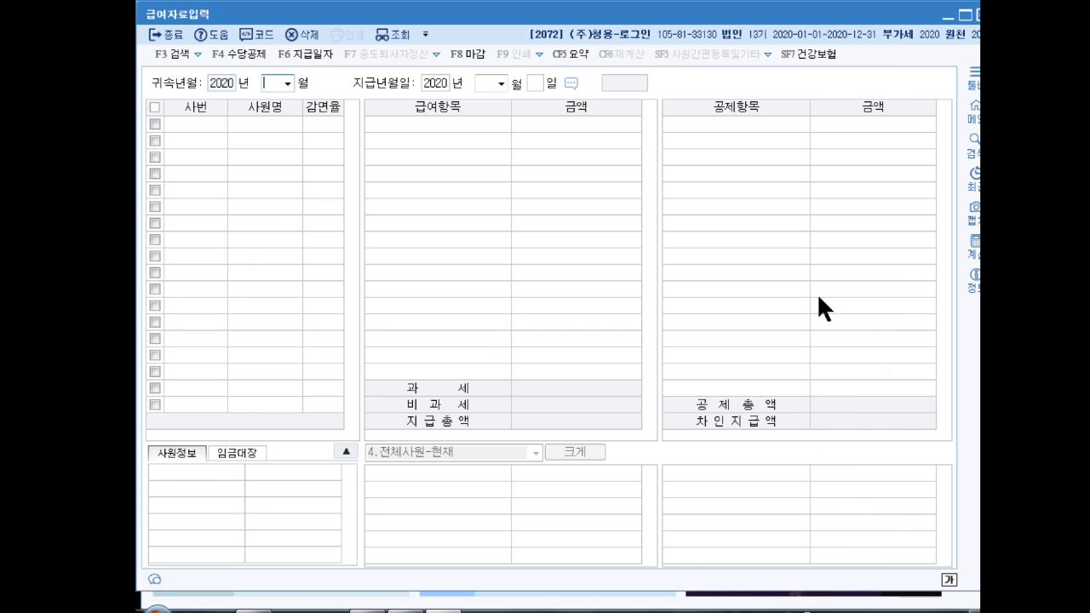
# Step: Load the payroll data for attribution month January 2020 with payment date January 31, 2020
pyautogui.write('1')
pyautogui.press('Return')
pyautogui.press('Return')
pyautogui.press('Return')
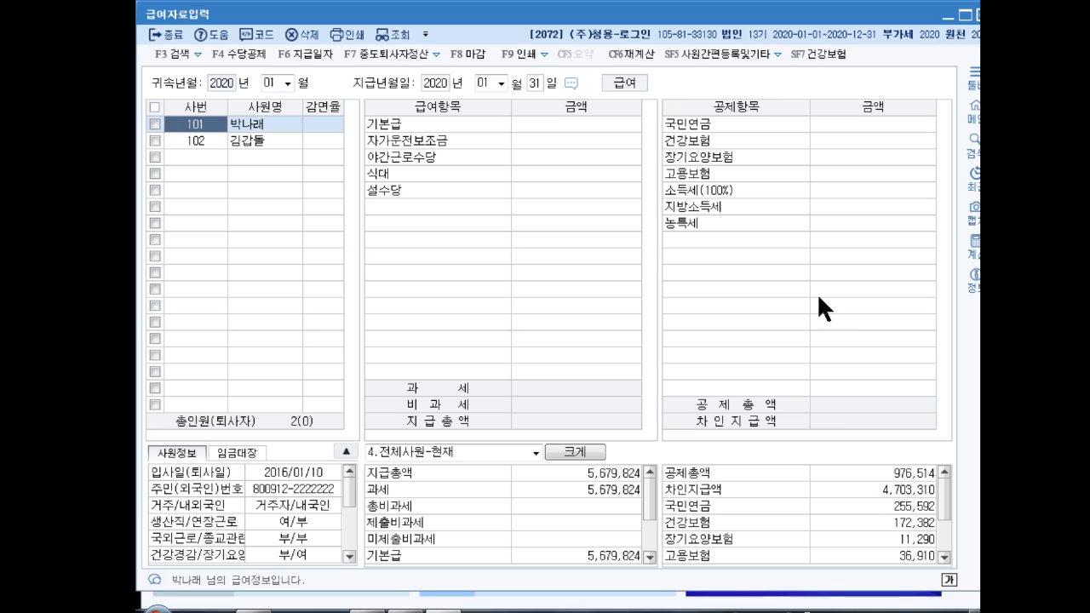
# Step: Enter the first employee's January pay: 기본급 1,000,000, 자가운전보조금 200,000 and 야간근로수당 150,000
pyautogui.press('Return')
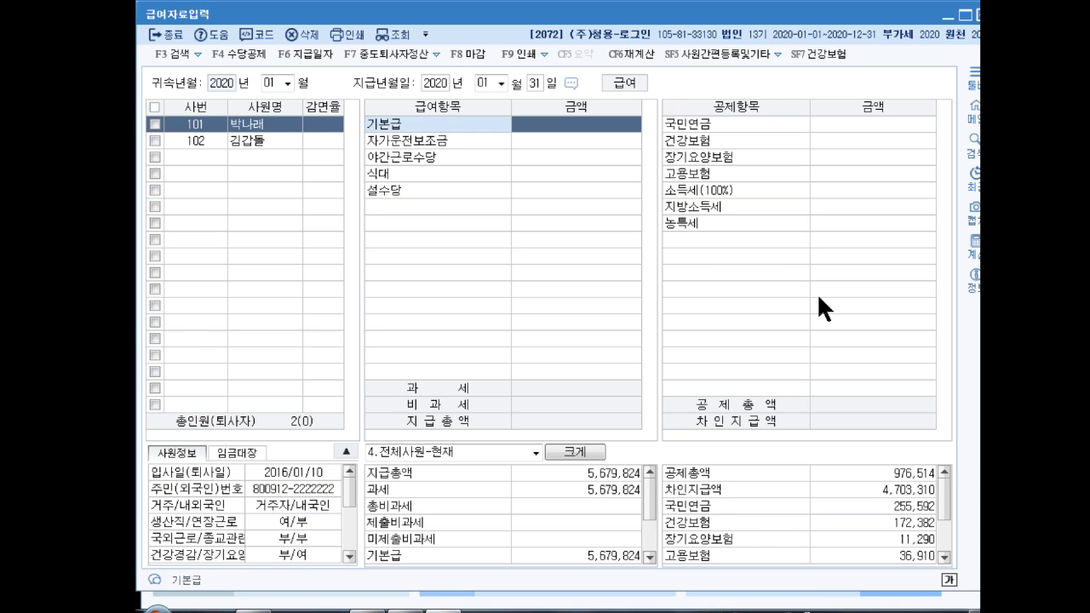
pyautogui.write('1000000')
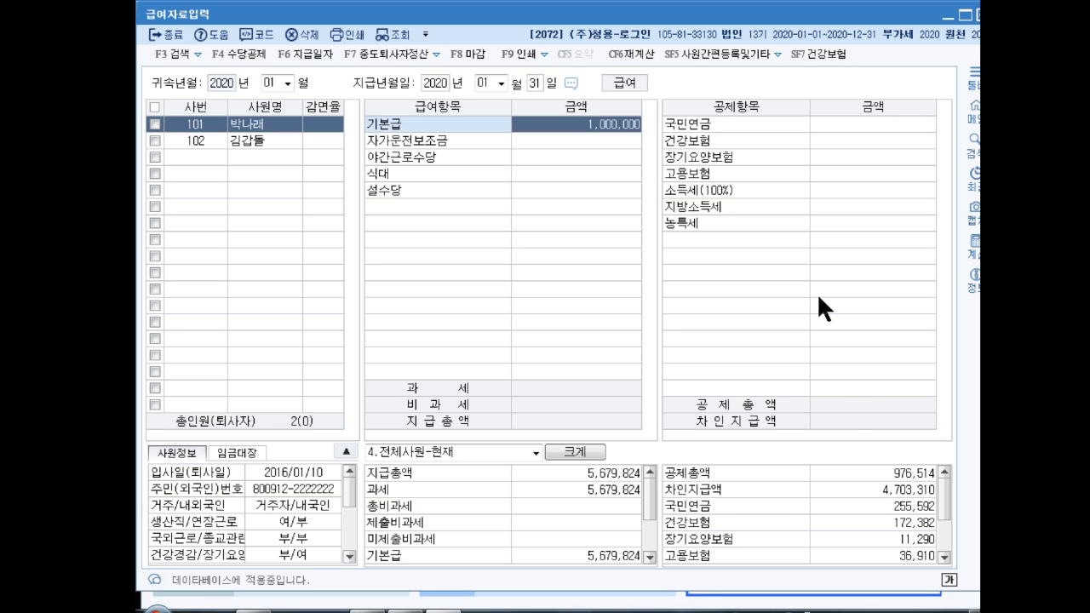
pyautogui.press('Return')
pyautogui.write('2000000')
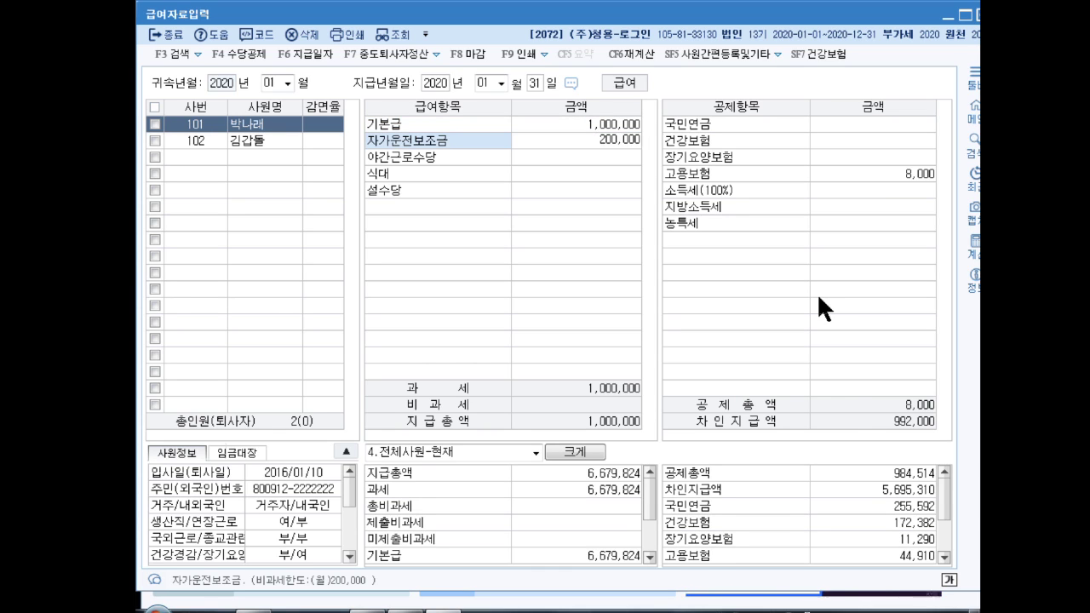
pyautogui.press('Return')
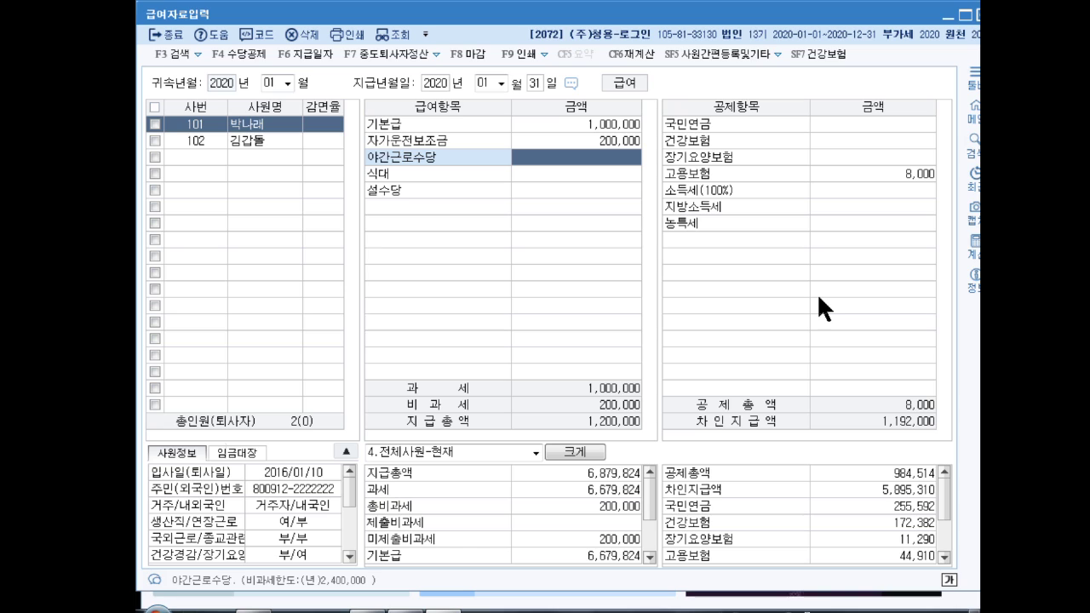
pyautogui.write('1500000')
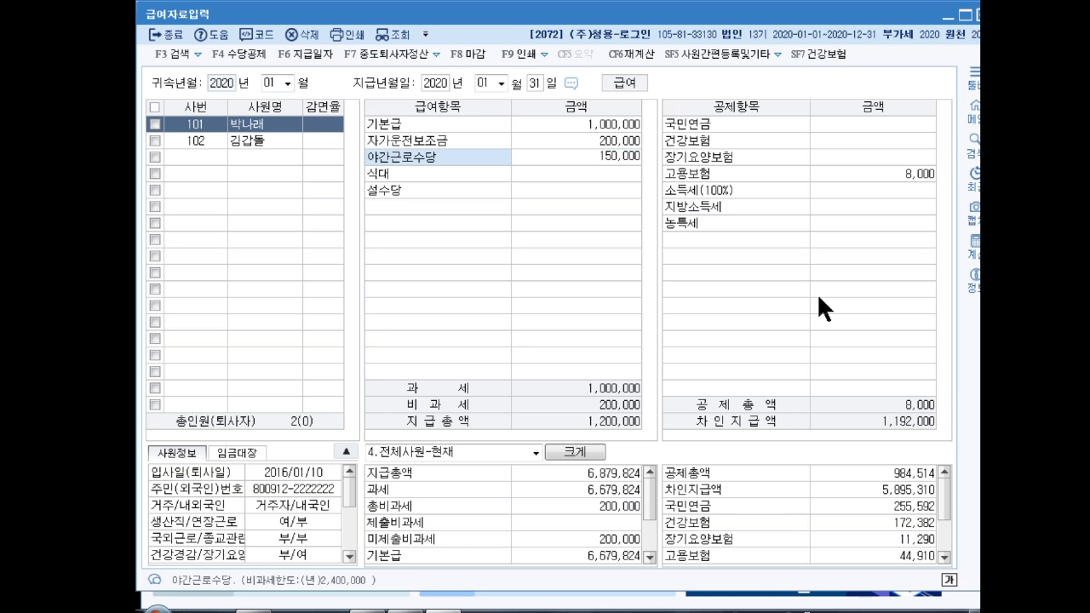
pyautogui.press('Return')
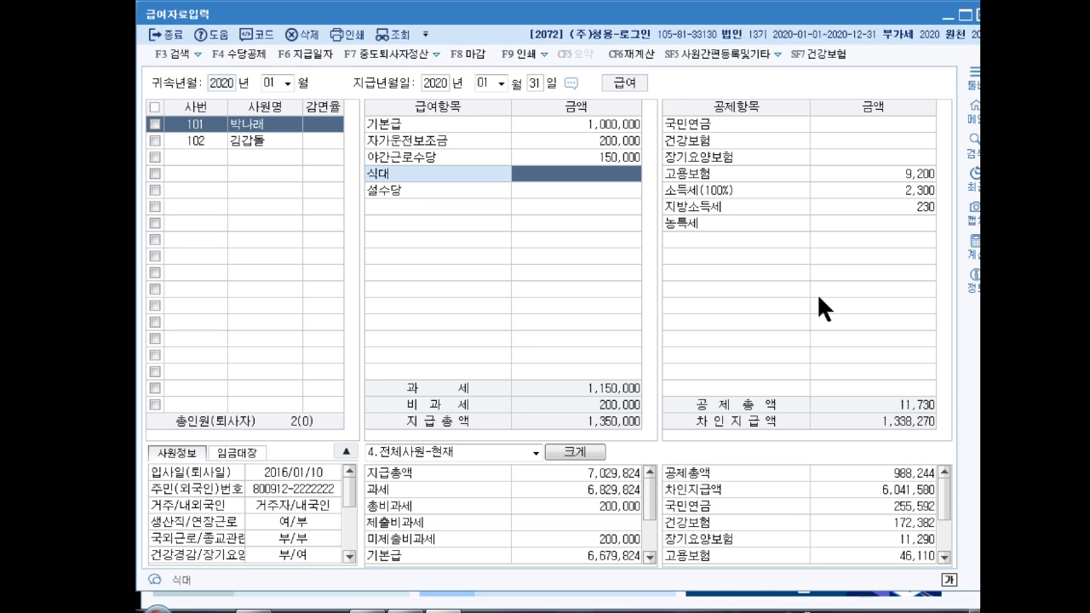
# Step: Enter 식대 100,000 and 설수당 400,000 for the first employee and accept the calculated deduction items
pyautogui.write('1000000')
pyautogui.press('Return')
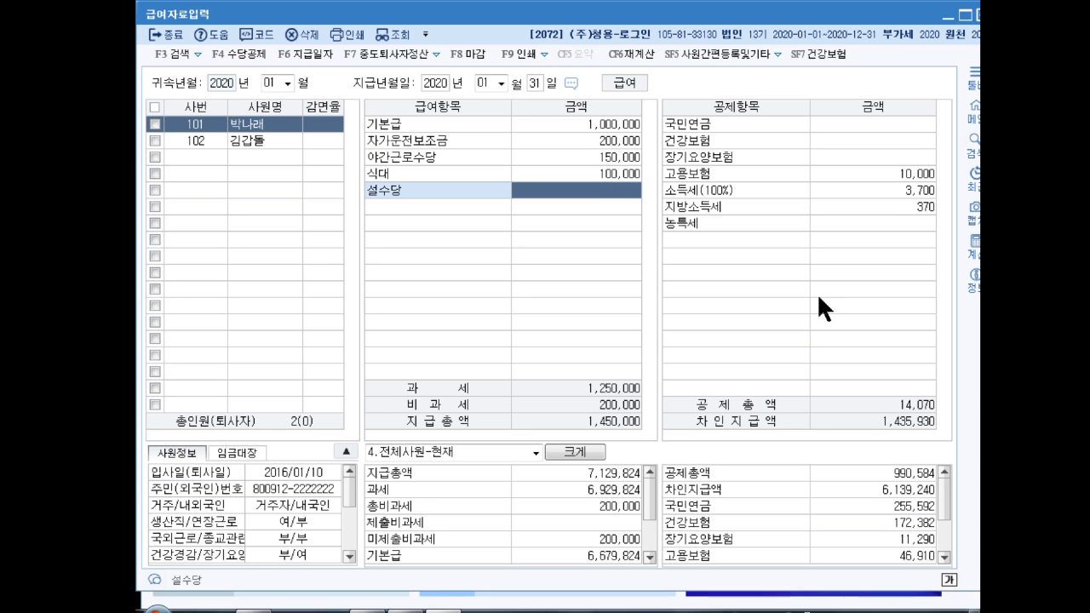
pyautogui.write('4000000')
pyautogui.press('Return')
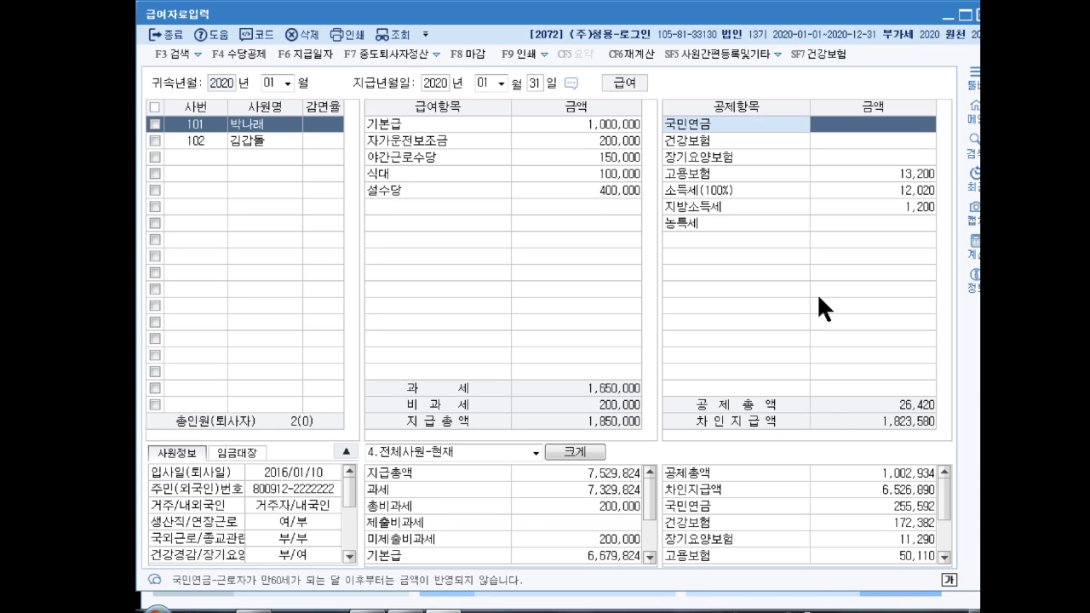
pyautogui.press('Return')
pyautogui.press('Return')
pyautogui.press('Return')
pyautogui.press('Return')
pyautogui.press('Return')
pyautogui.press('Return')
pyautogui.press('Return')
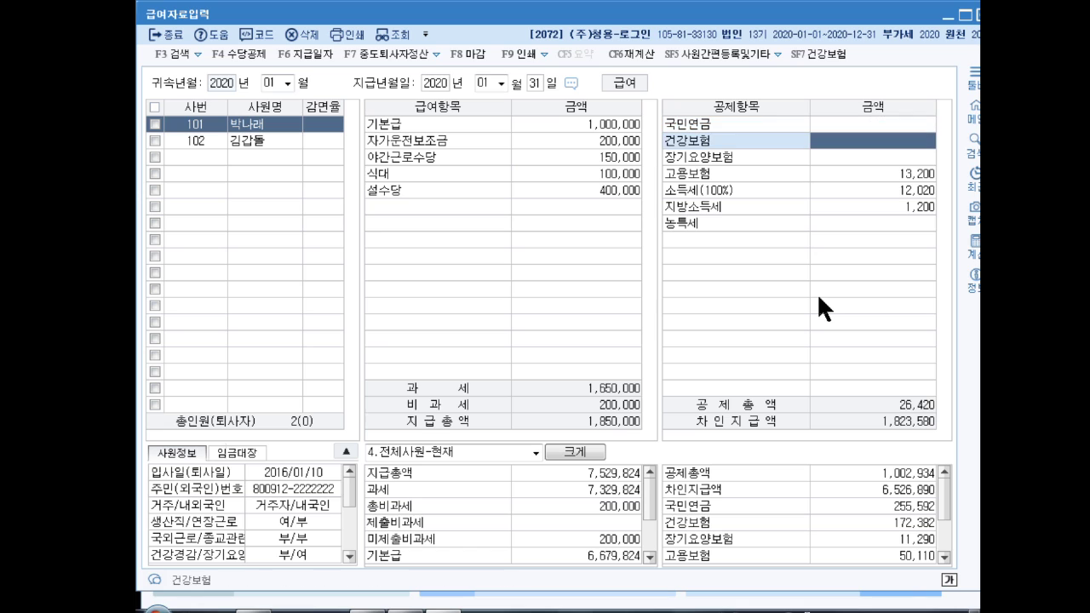
pyautogui.press('Up')
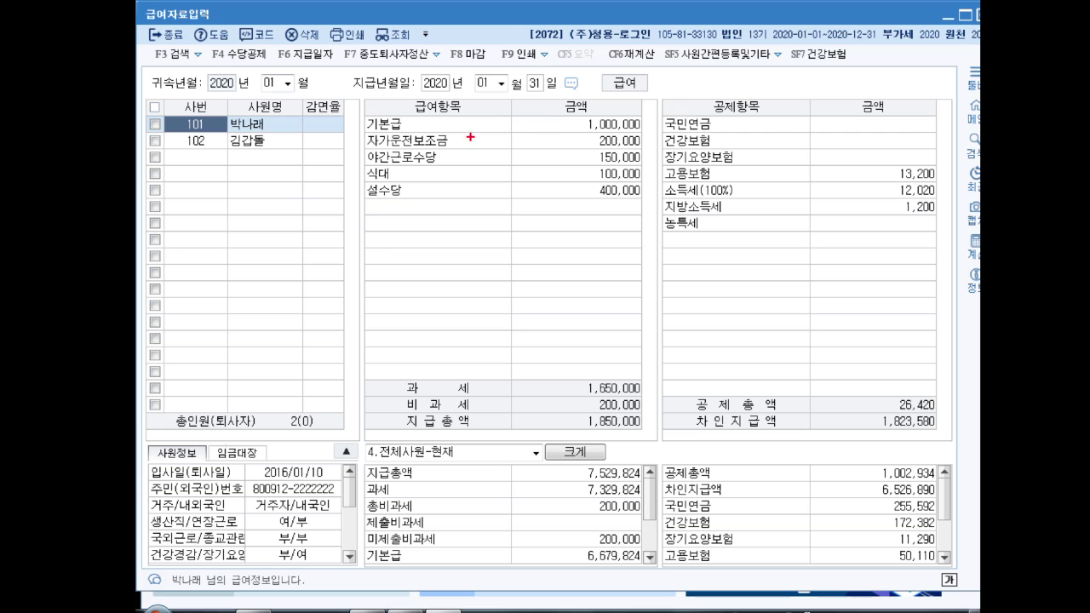
pyautogui.moveTo(364, 131); pyautogui.dragTo(650, 152)
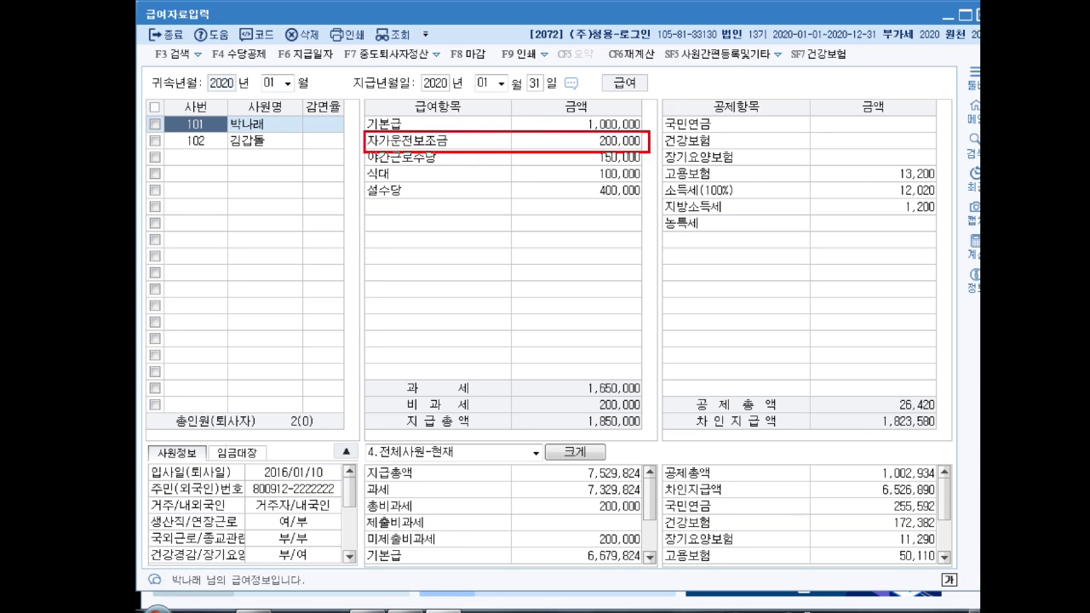
pyautogui.moveTo(383, 396); pyautogui.dragTo(652, 414)
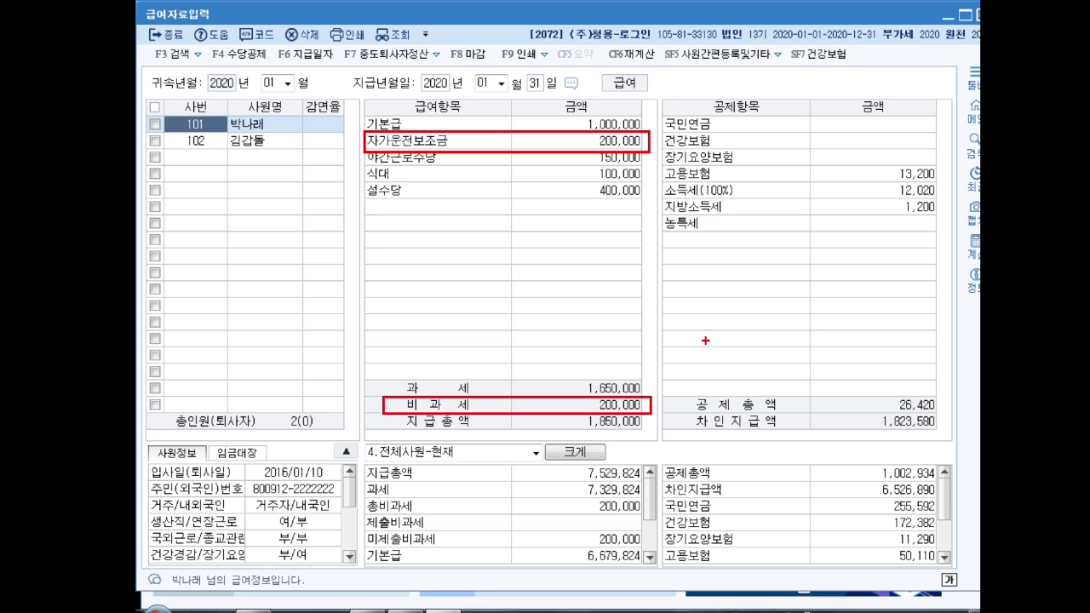
# Step: Close payroll entry and open the second employee's dependants (부양가족) in 연말정산추가자료입력
pyautogui.press('Escape')
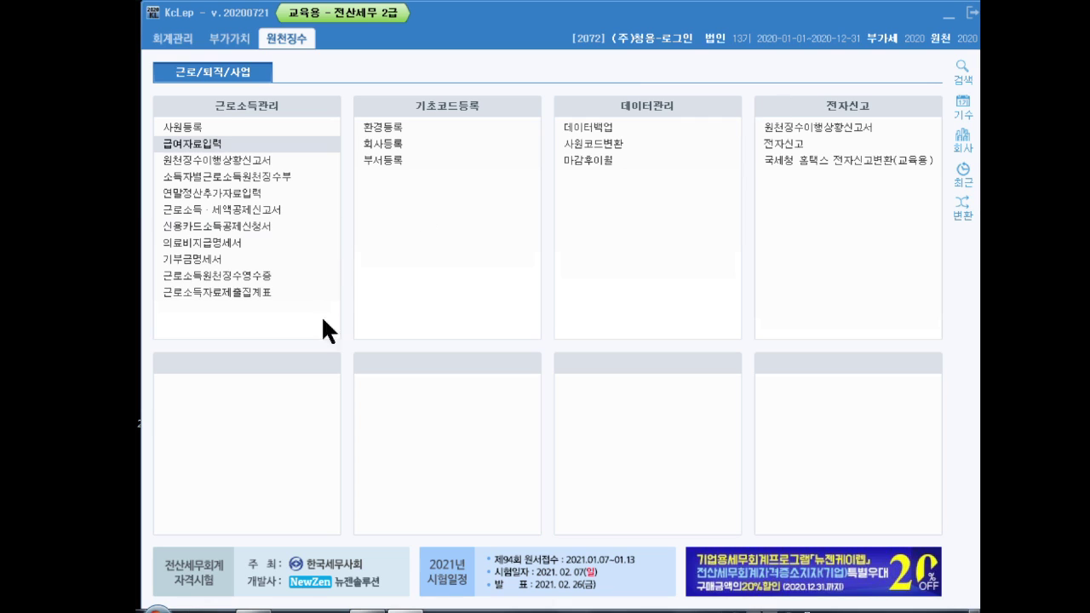
pyautogui.click(219, 190)
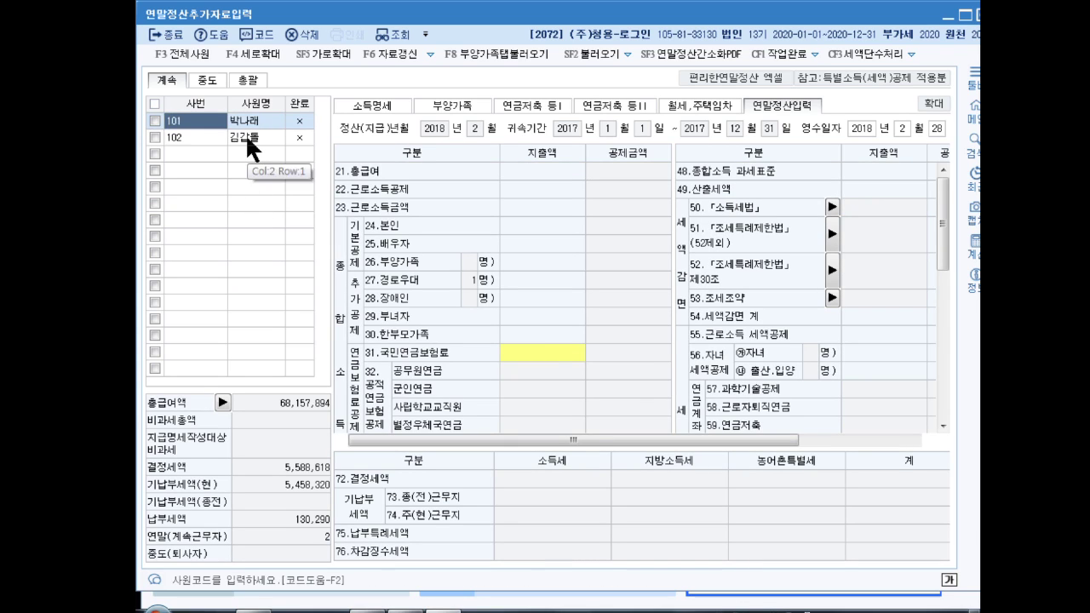
pyautogui.click(246, 133)
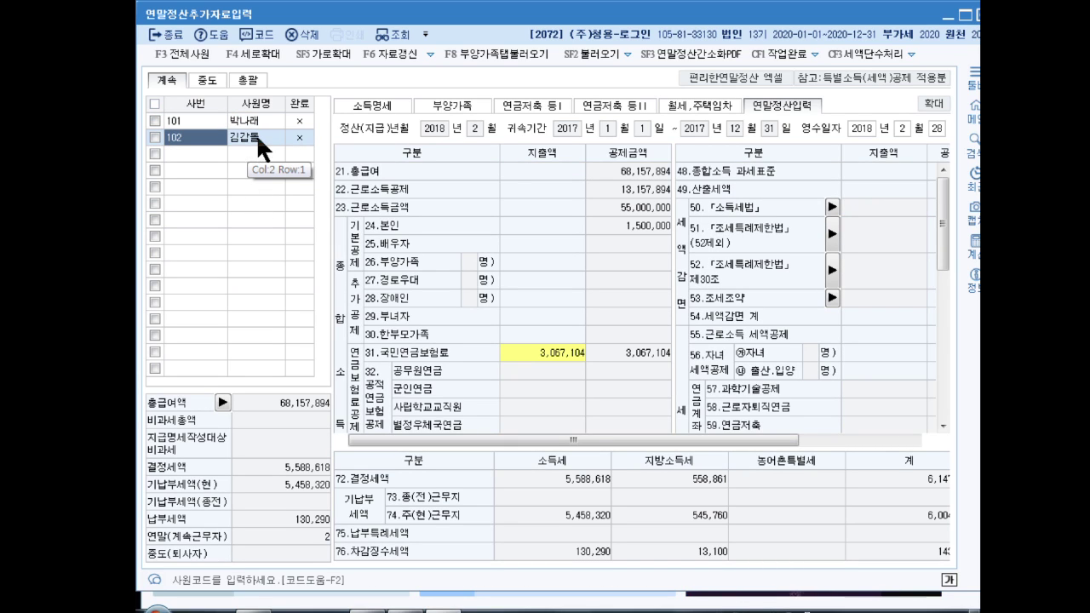
pyautogui.click(456, 100)
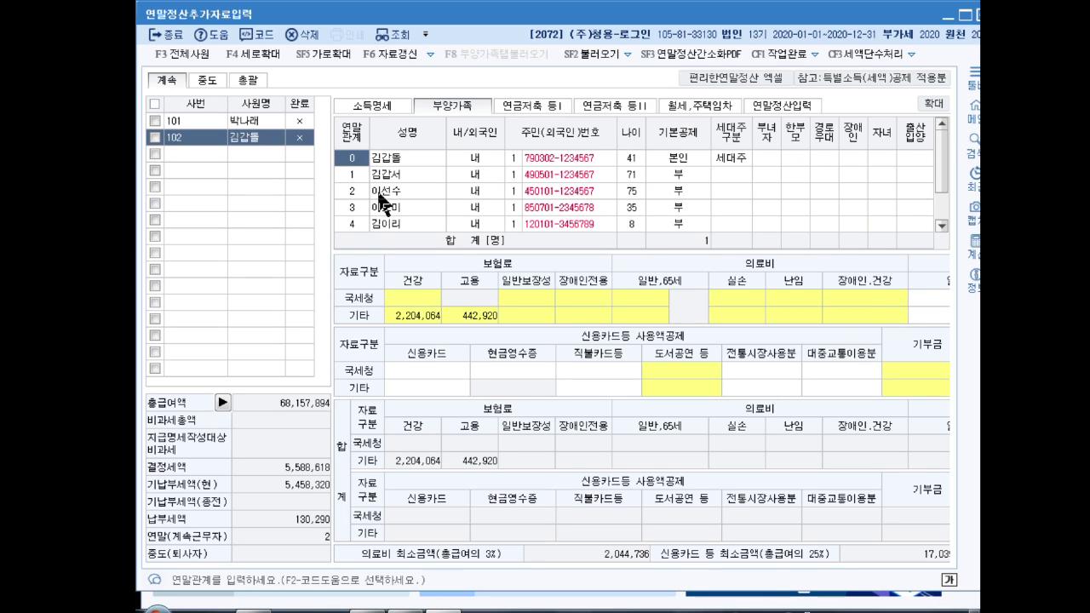
# Step: Set the basic deduction (기본공제) of the dependant with relation code 1 to 60세이상
pyautogui.press('Down')
pyautogui.press('Return')
pyautogui.press('Return')
pyautogui.press('Return')
pyautogui.press('Return')
pyautogui.press('Return')
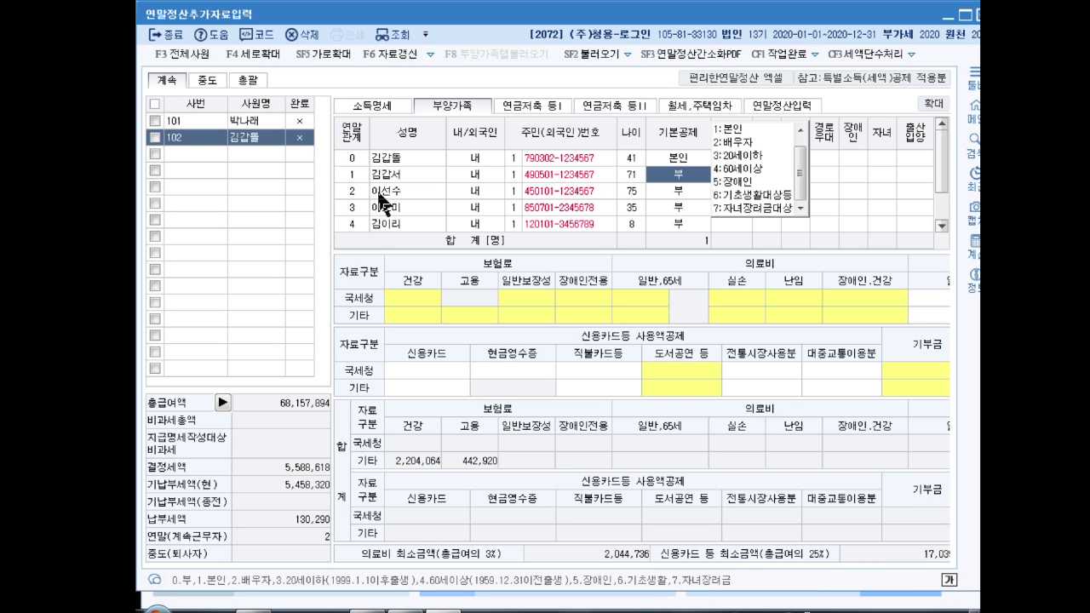
pyautogui.press('4')
pyautogui.press('Return')
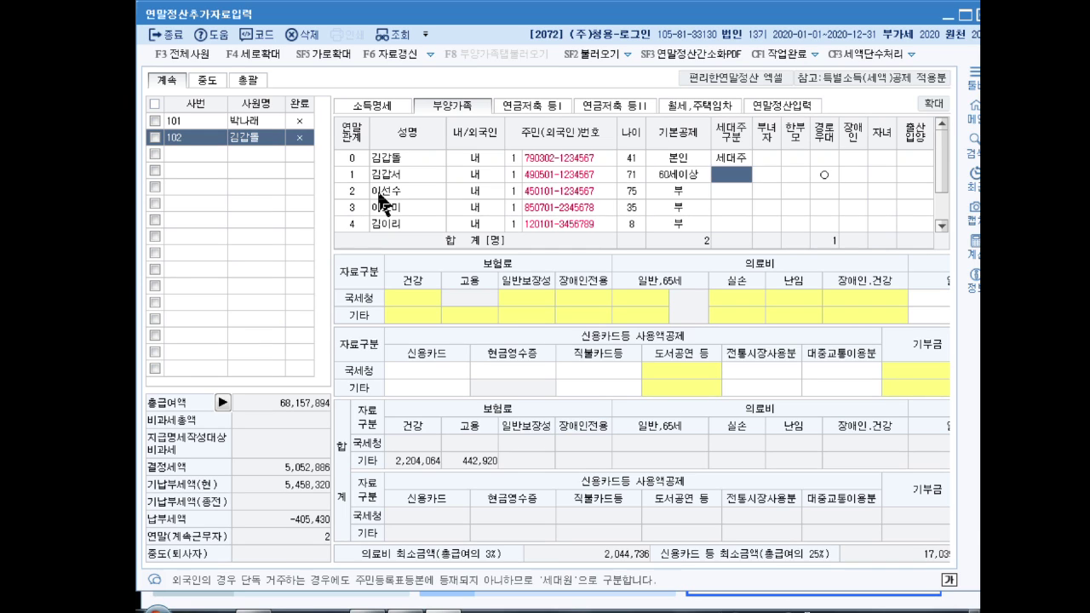
# Step: Keep the senior deduction (경로우대) for the relation code 1 dependant and set the disability type to 1 (장애인복지법)
pyautogui.press('Return')
pyautogui.press('Return')
pyautogui.press('Return')
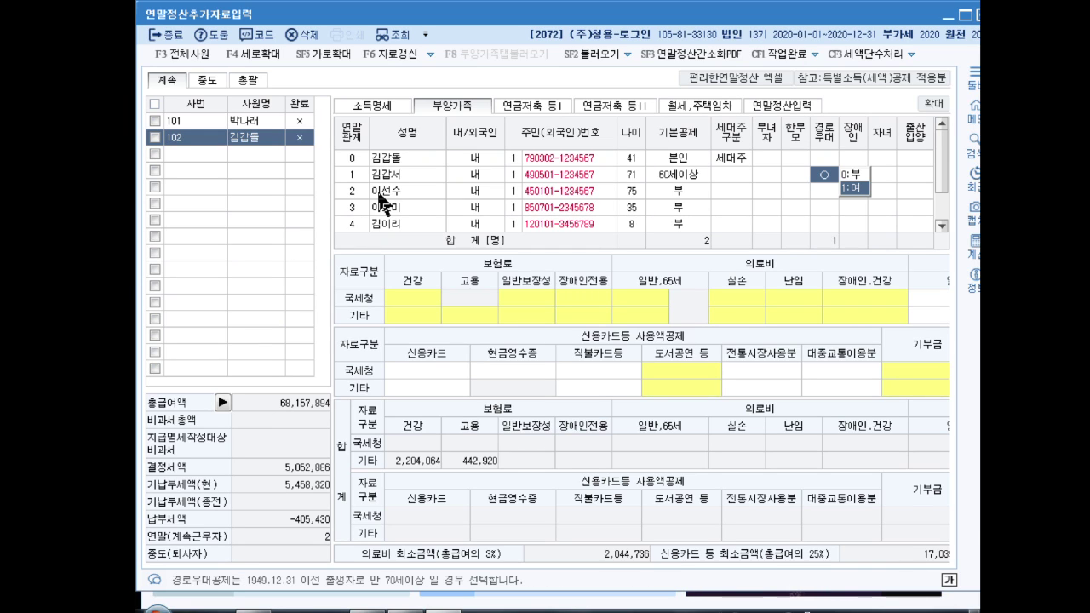
pyautogui.press('Return')
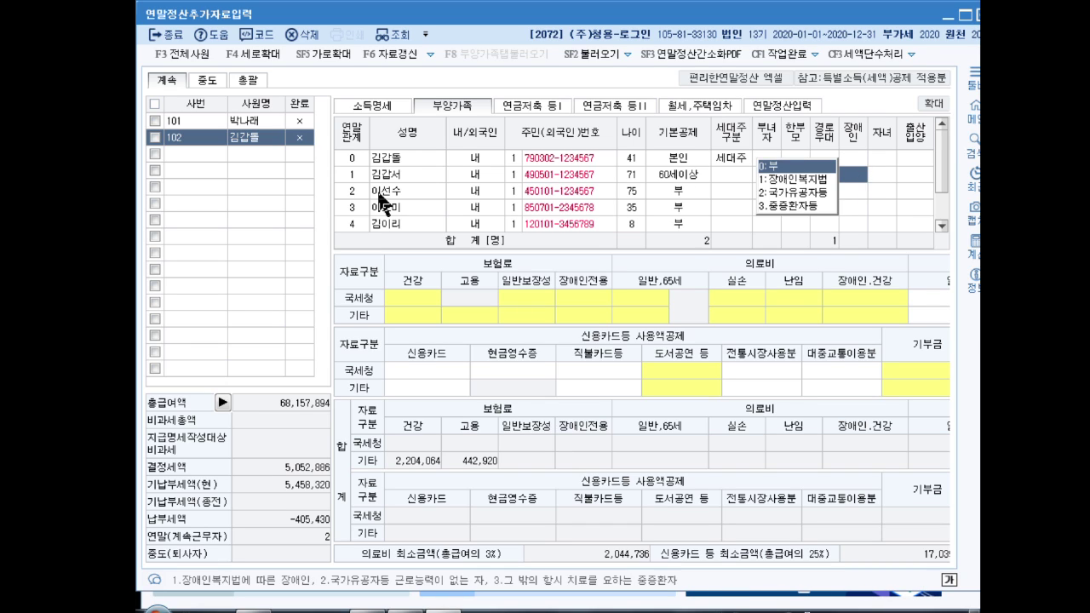
pyautogui.press('1')
pyautogui.press('Return')
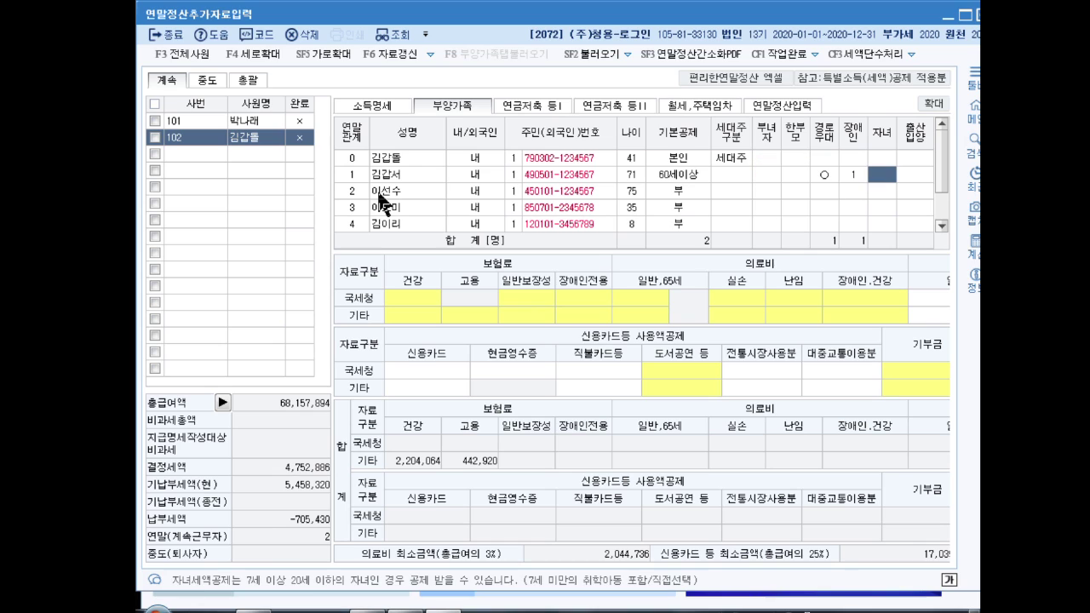
pyautogui.press('Return')
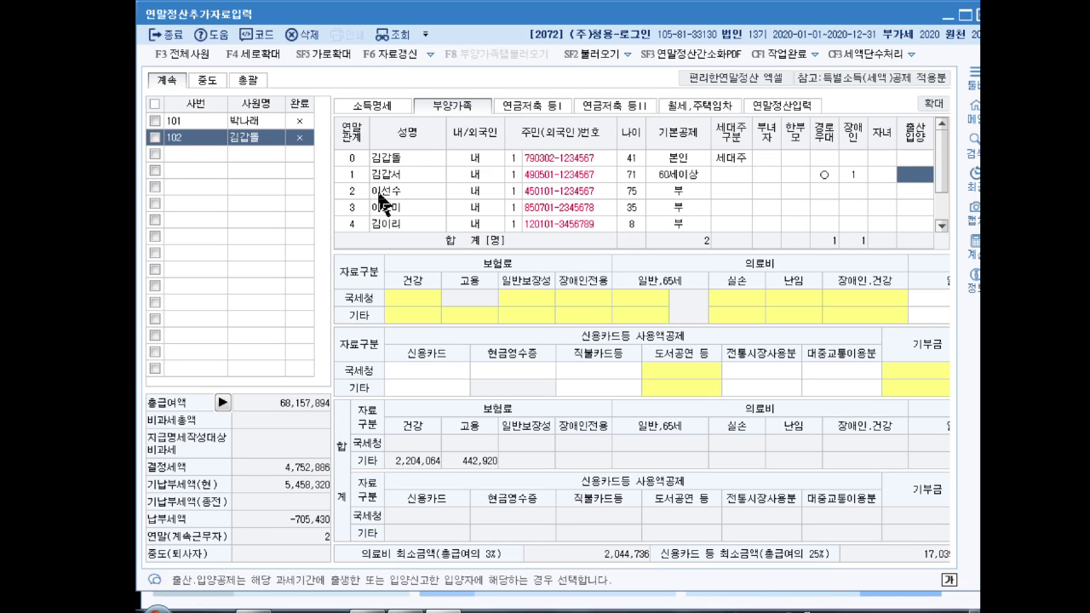
pyautogui.press('Return')
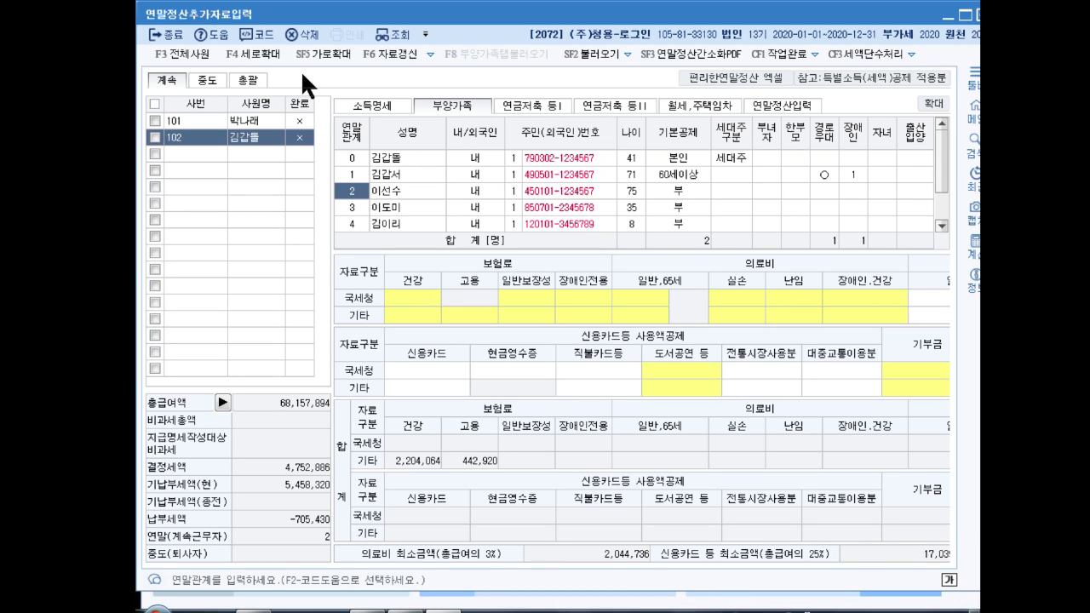
# Step: Confirm 부 as the basic deduction of the dependant with relation code 2, with no additional deductions
pyautogui.press('Return')
pyautogui.press('Return')
pyautogui.press('Return')
pyautogui.press('Return')
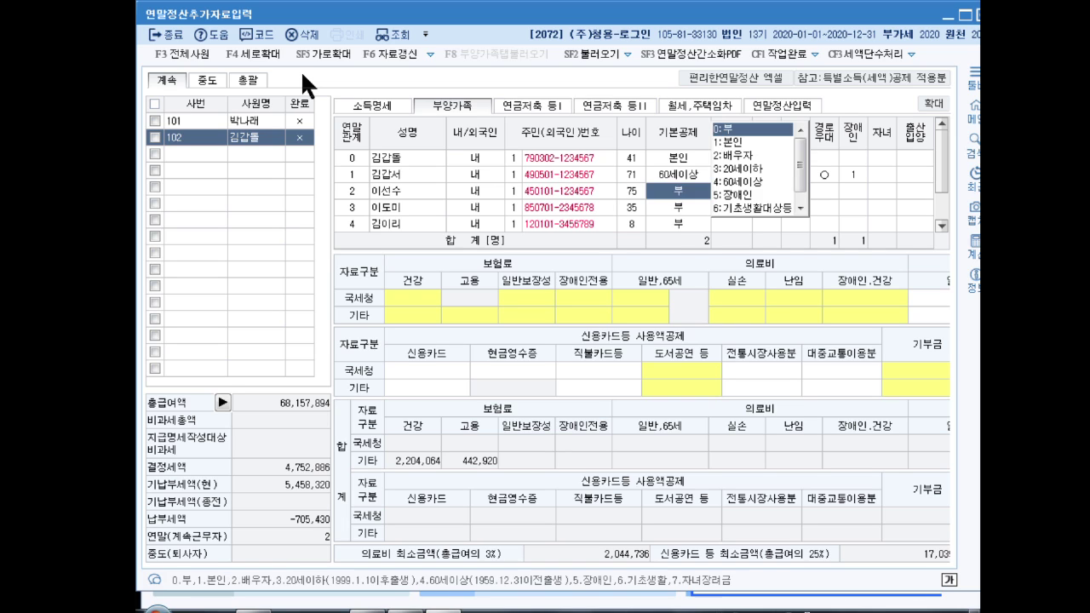
pyautogui.press('Return')
pyautogui.press('Return')
pyautogui.press('Return')
pyautogui.press('Return')
pyautogui.press('Return')
pyautogui.press('Return')
pyautogui.press('Return')
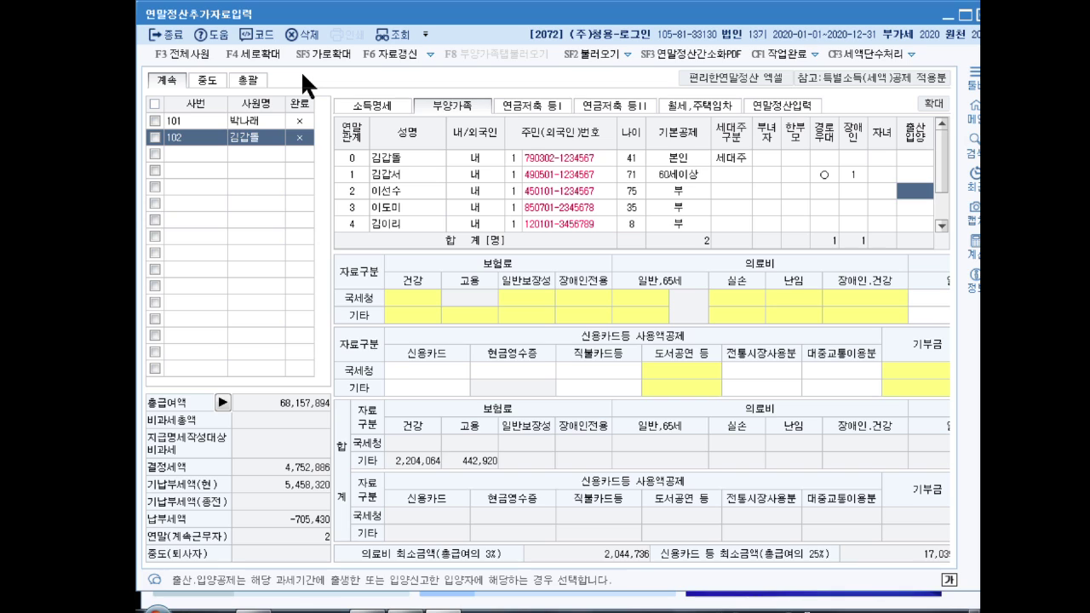
pyautogui.press('Return')
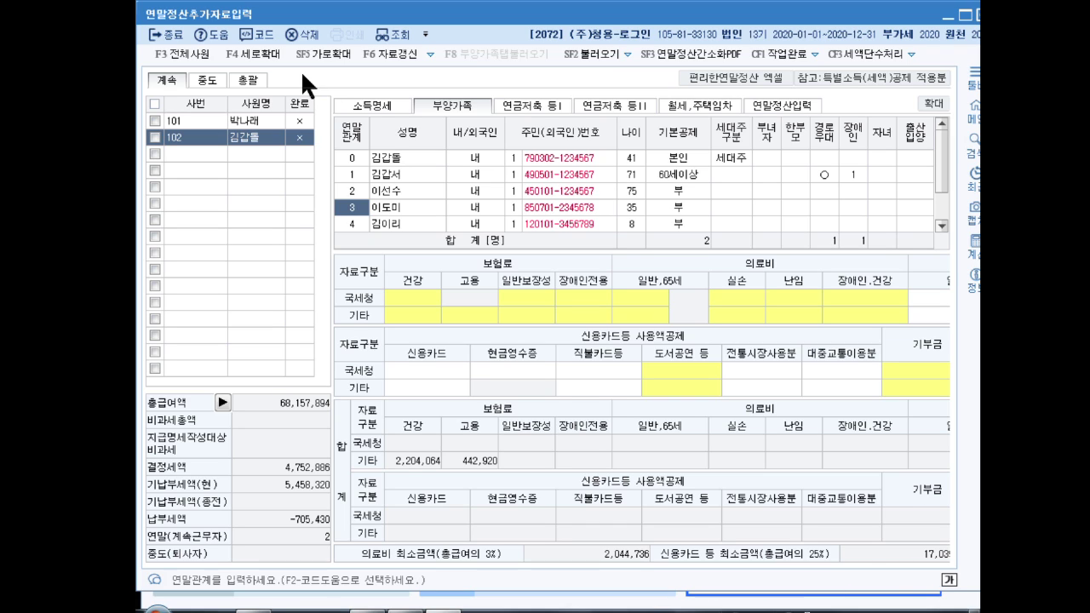
# Step: Set the basic deduction of the dependant with relation code 3 to 배우자, with no additional deductions
pyautogui.press('Return')
pyautogui.press('Return')
pyautogui.press('Return')
pyautogui.press('Return')
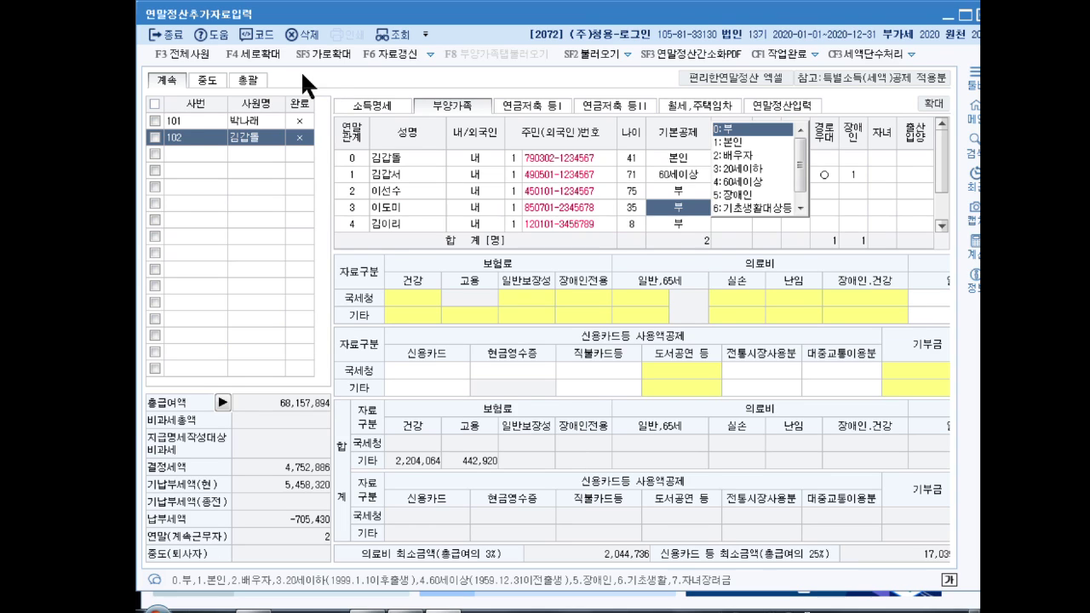
pyautogui.write('2')
pyautogui.press('Return')
pyautogui.press('Return')
pyautogui.press('Return')
pyautogui.press('Return')
pyautogui.press('Return')
pyautogui.press('Return')
pyautogui.press('Return')
pyautogui.press('Return')
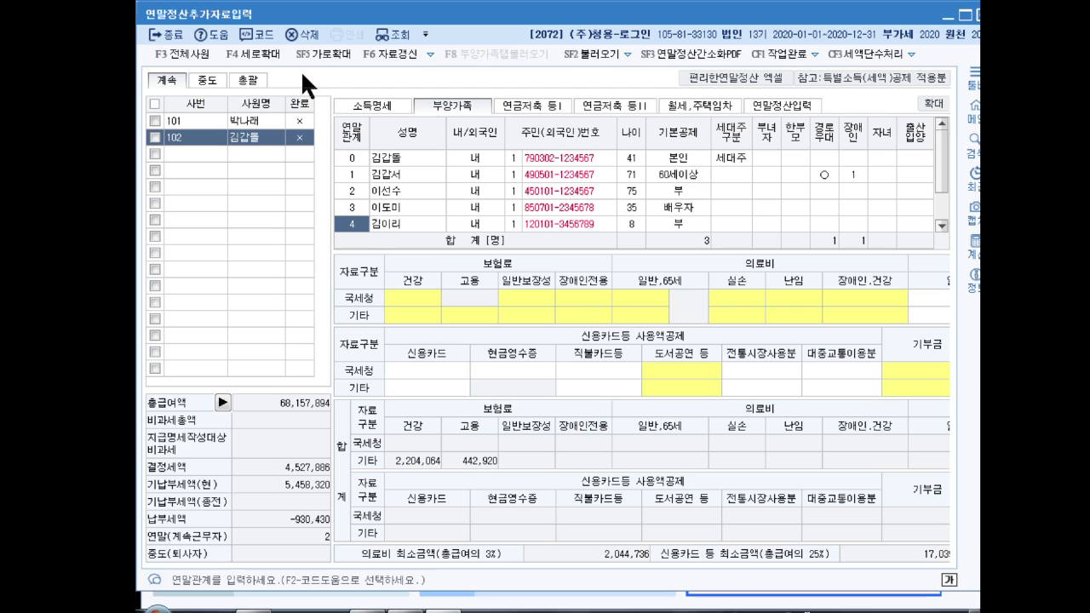
# Step: Set the basic deduction of the dependant with relation code 4 to 20세이하 and keep the child tax credit (자녀) applied
pyautogui.press('Return')
pyautogui.press('Return')
pyautogui.press('Return')
pyautogui.press('Return')
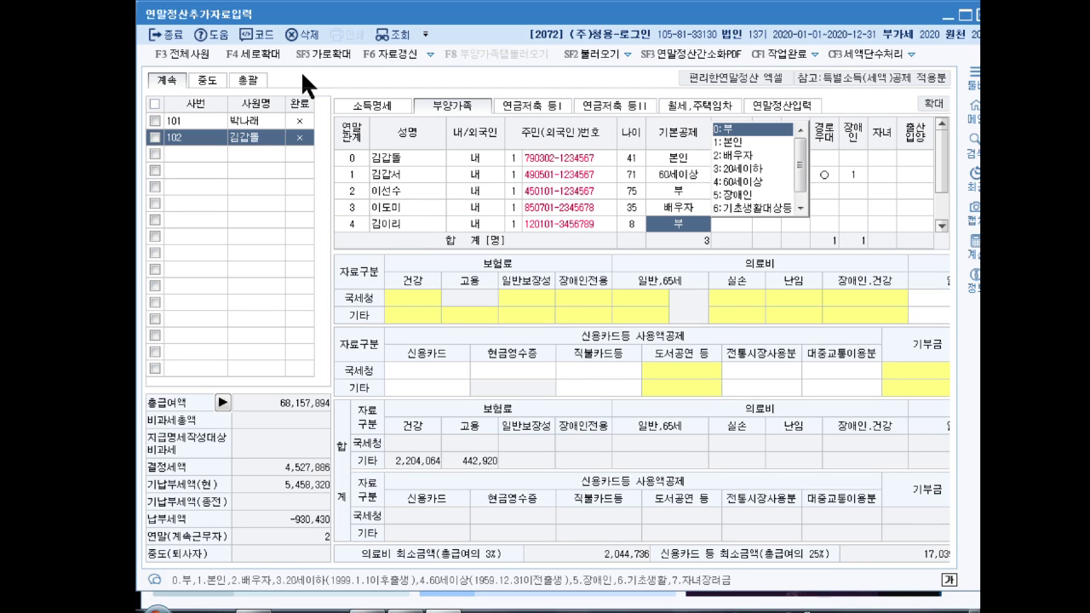
pyautogui.write('3')
pyautogui.press('Return')
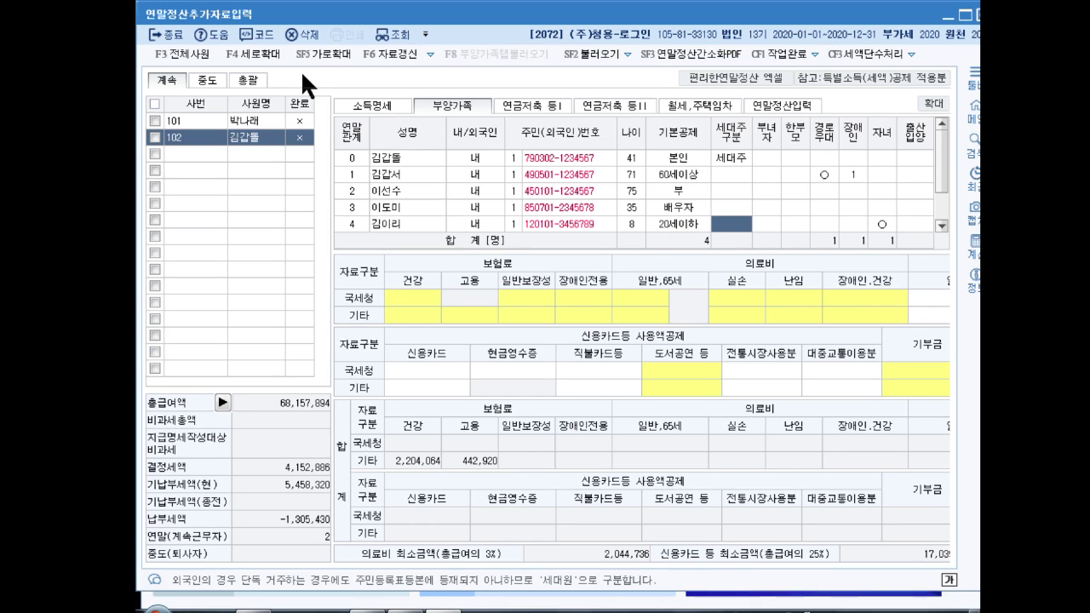
pyautogui.press('Return')
pyautogui.press('Return')
pyautogui.press('Return')
pyautogui.press('Return')
pyautogui.press('Return')
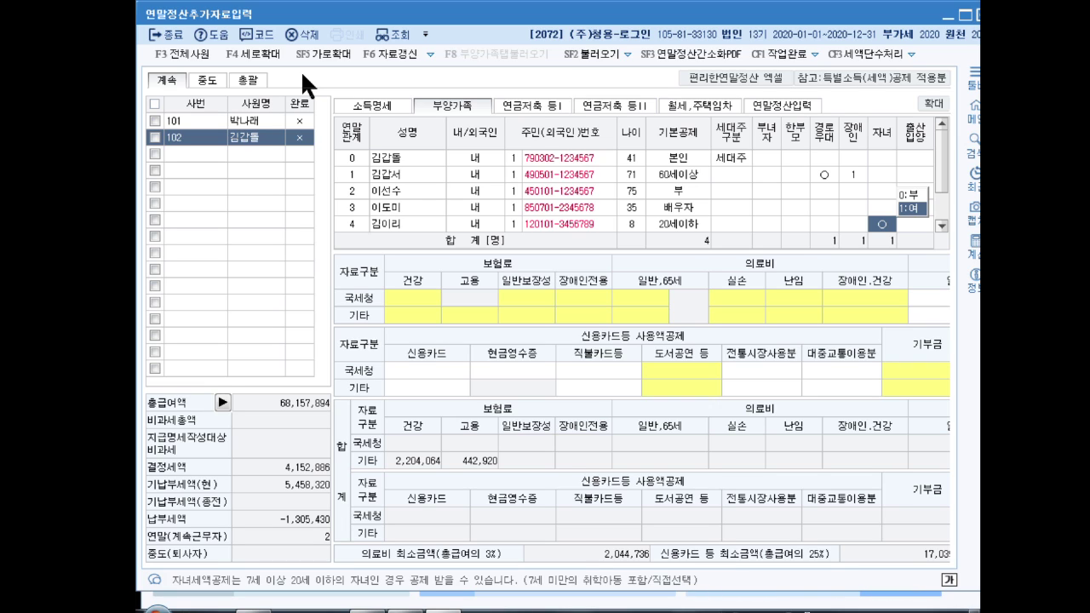
pyautogui.press('Return')
pyautogui.press('Return')
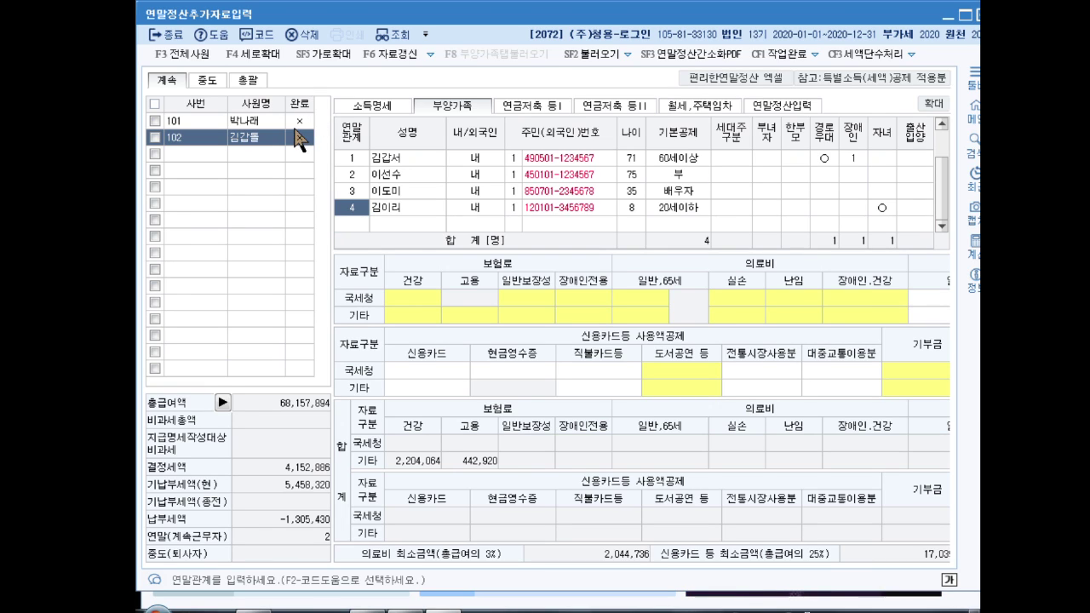
# Step: In the year-end settlement entry (연말정산입력), enter 5,000,000 as medical expenses (의료비) for 장애인.건강보험산정특례자
pyautogui.click(784, 102)
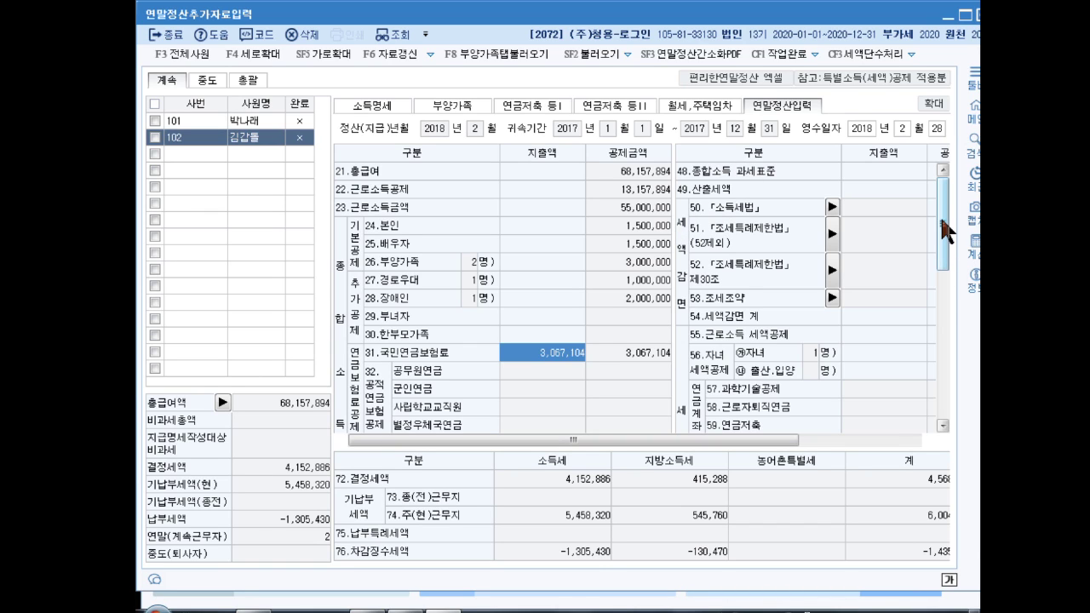
pyautogui.moveTo(940, 215); pyautogui.dragTo(944, 300)
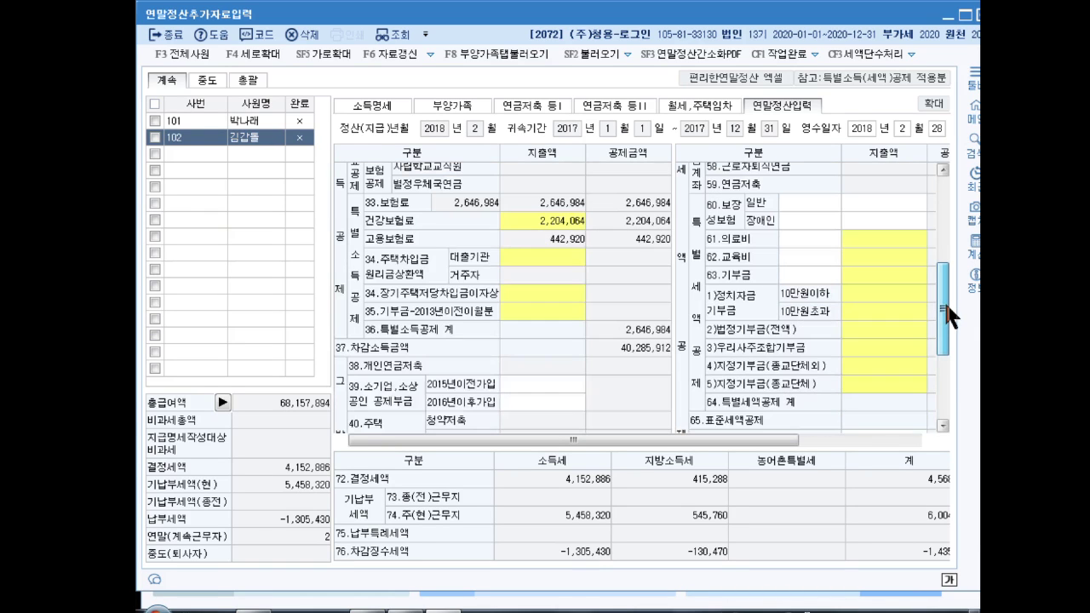
pyautogui.click(874, 237)
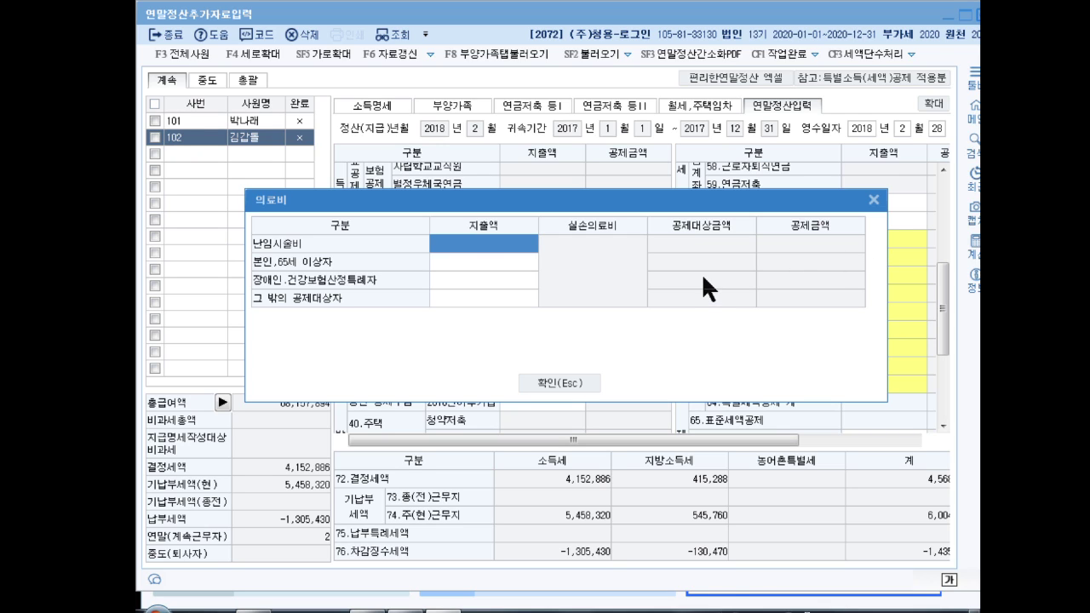
pyautogui.click(467, 280)
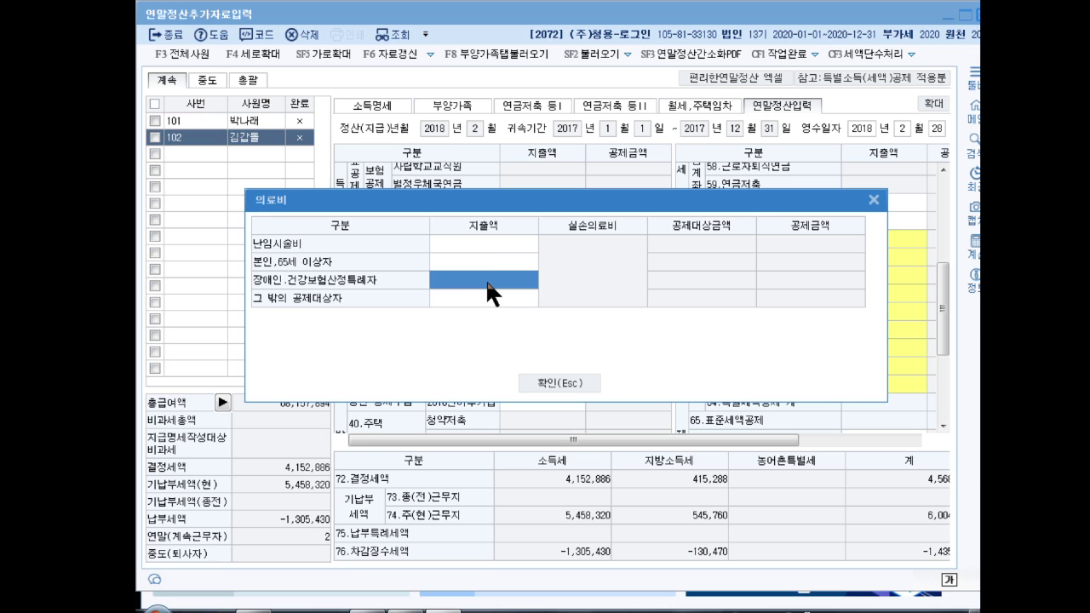
pyautogui.write('5000000')
pyautogui.press('Return')
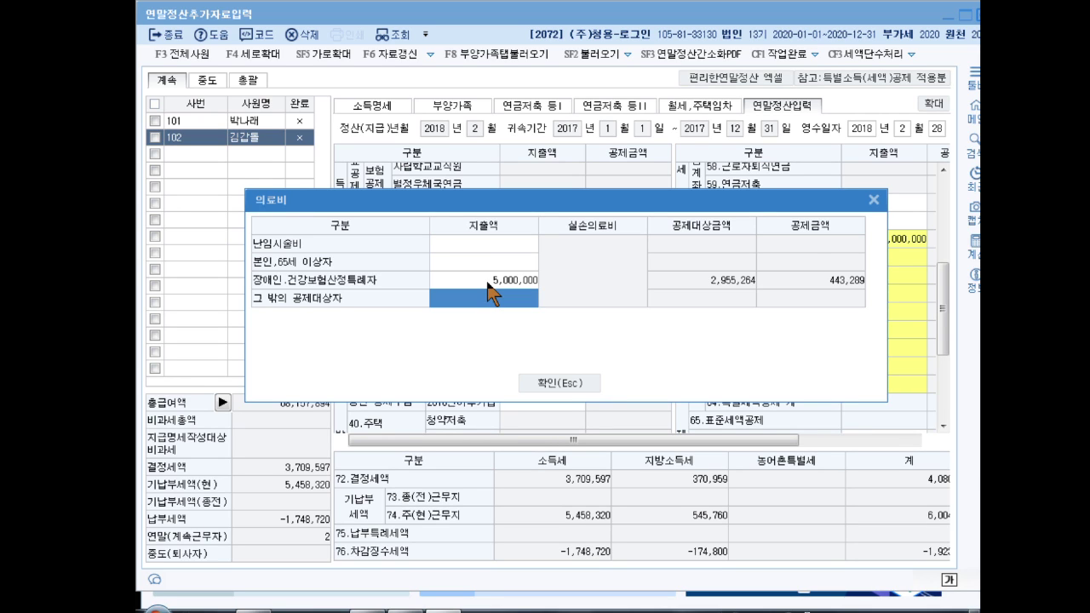
pyautogui.click(564, 383)
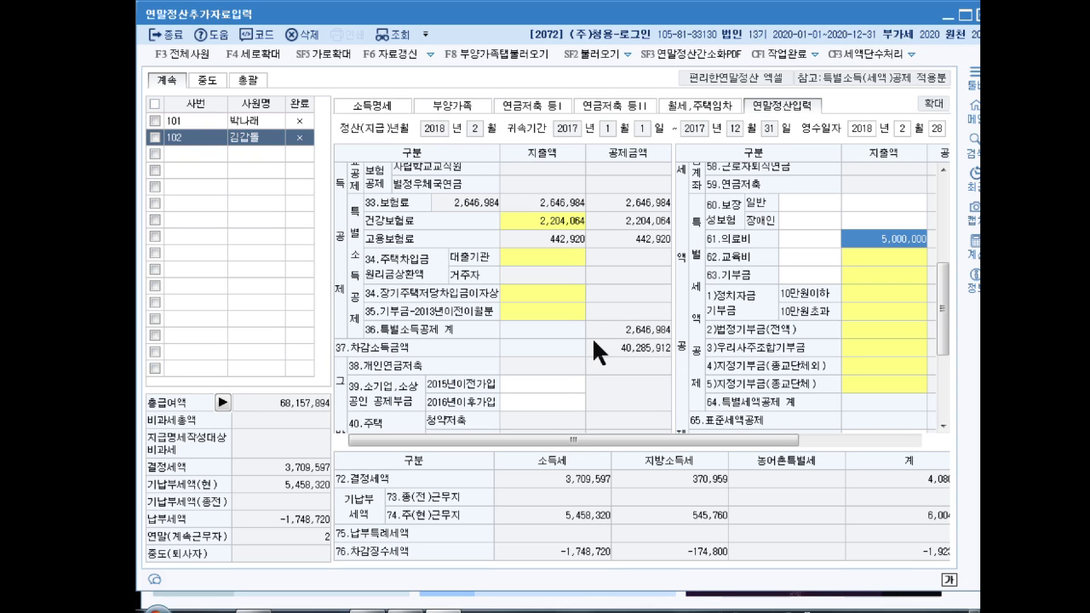
# Step: Enter 1,500,000 as the 장애인 expenditure under protection insurance (60.보장성보험)
pyautogui.click(859, 221)
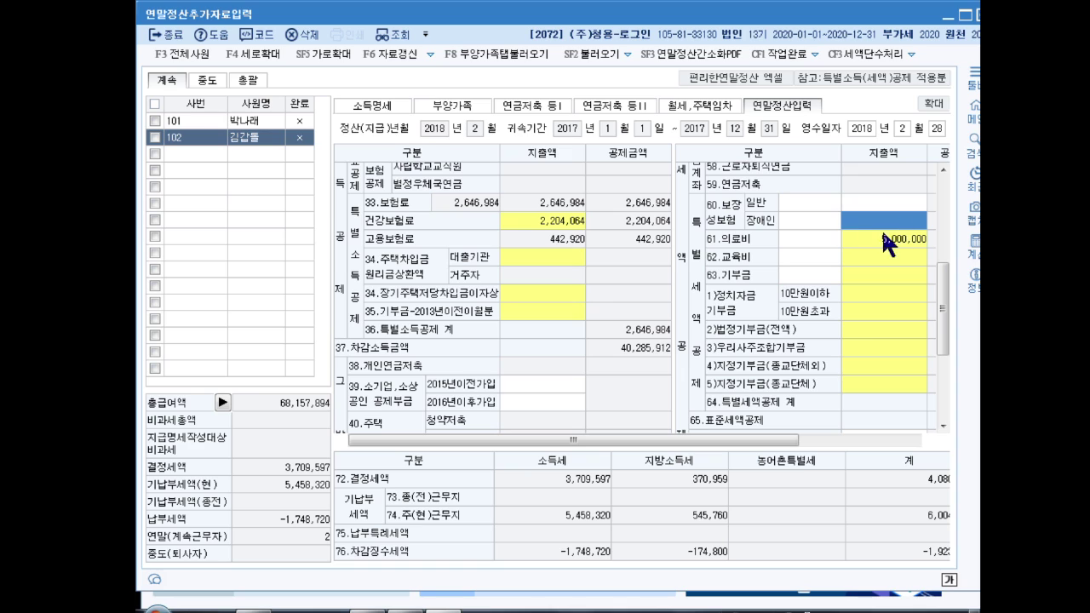
pyautogui.write('1500000')
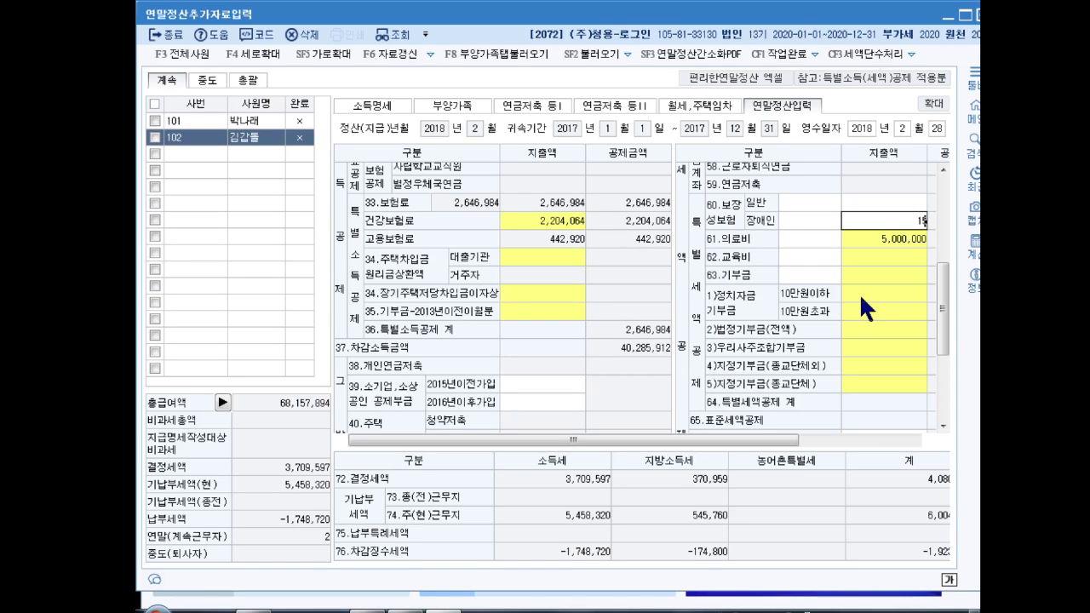
pyautogui.press('Return')
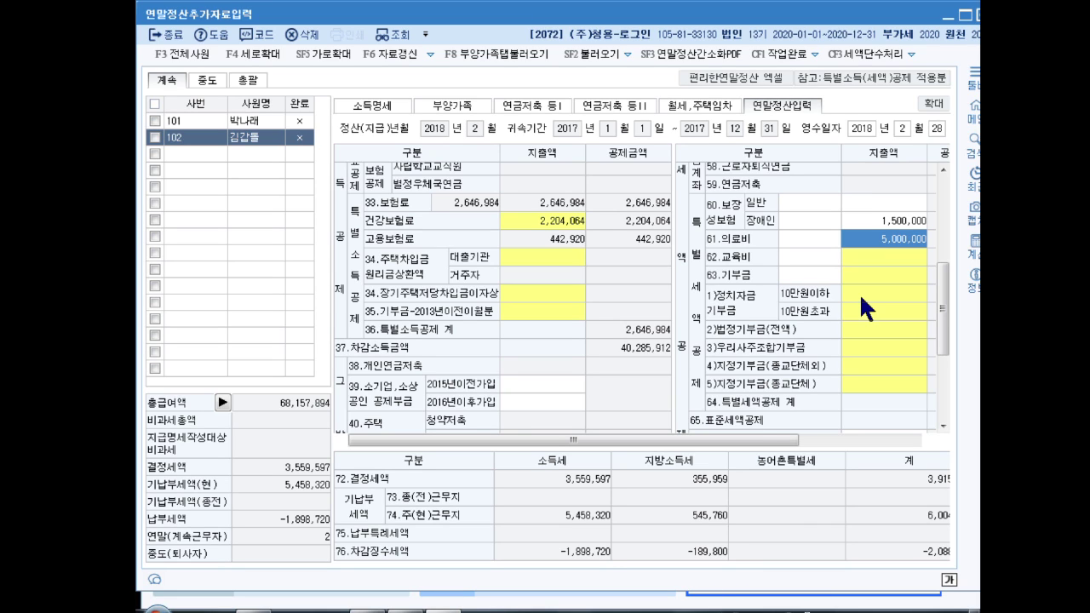
# Step: Enter 5,000,000 as the 신용카드 amount under card usage (42.신용카드 등 사용액)
pyautogui.moveTo(941, 282); pyautogui.dragTo(943, 335)
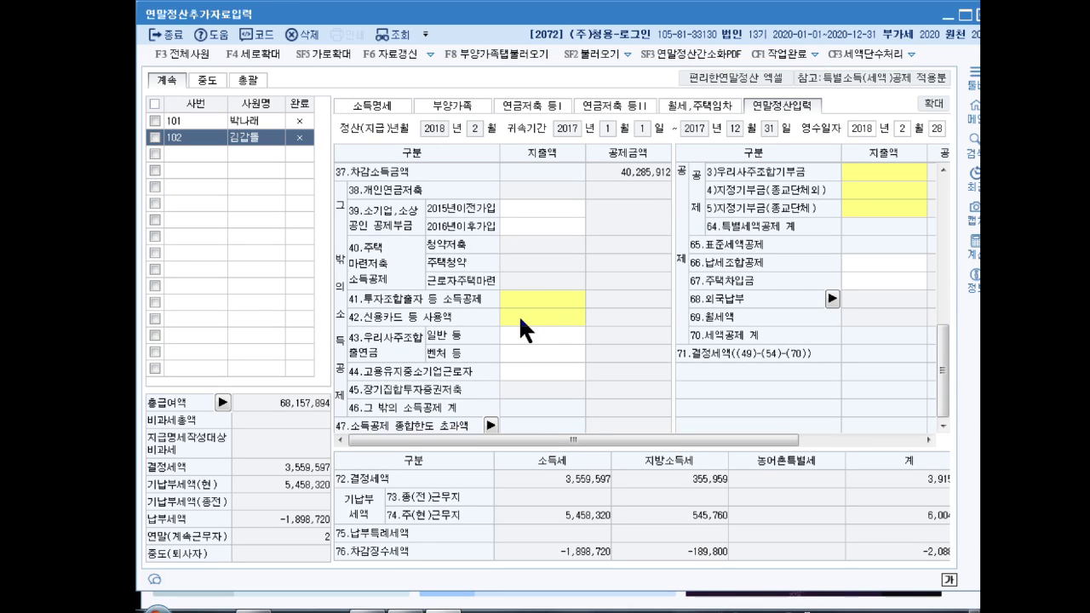
pyautogui.click(518, 314)
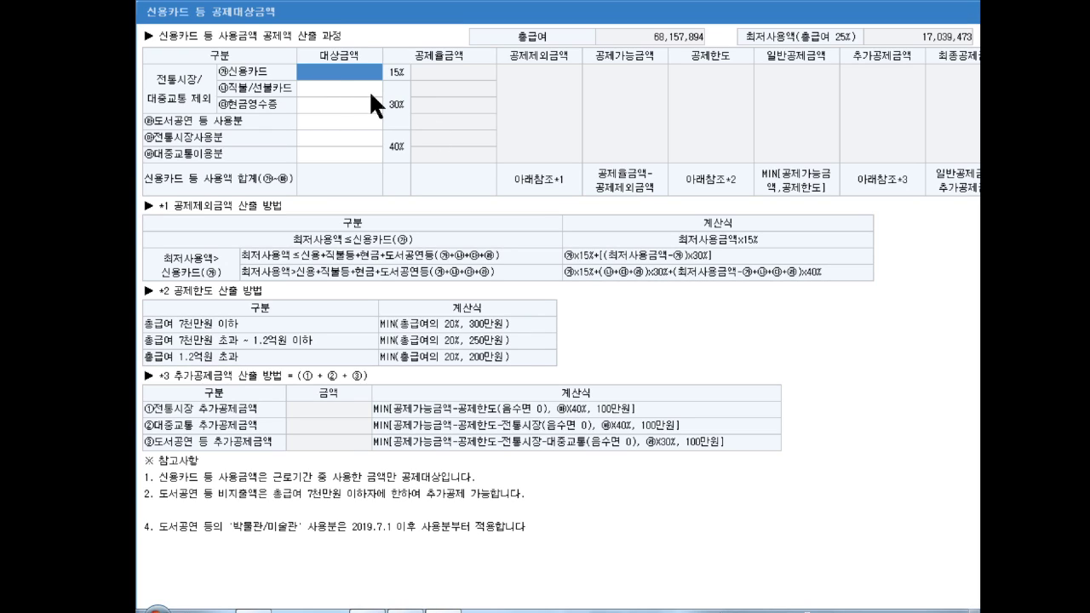
pyautogui.press('Return')
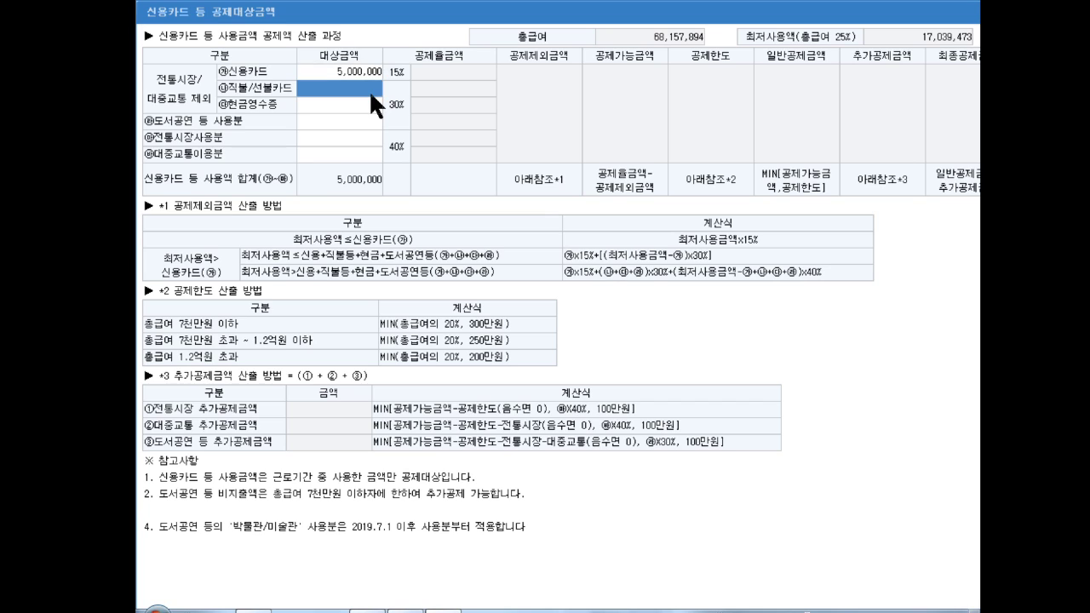
pyautogui.press('Escape')
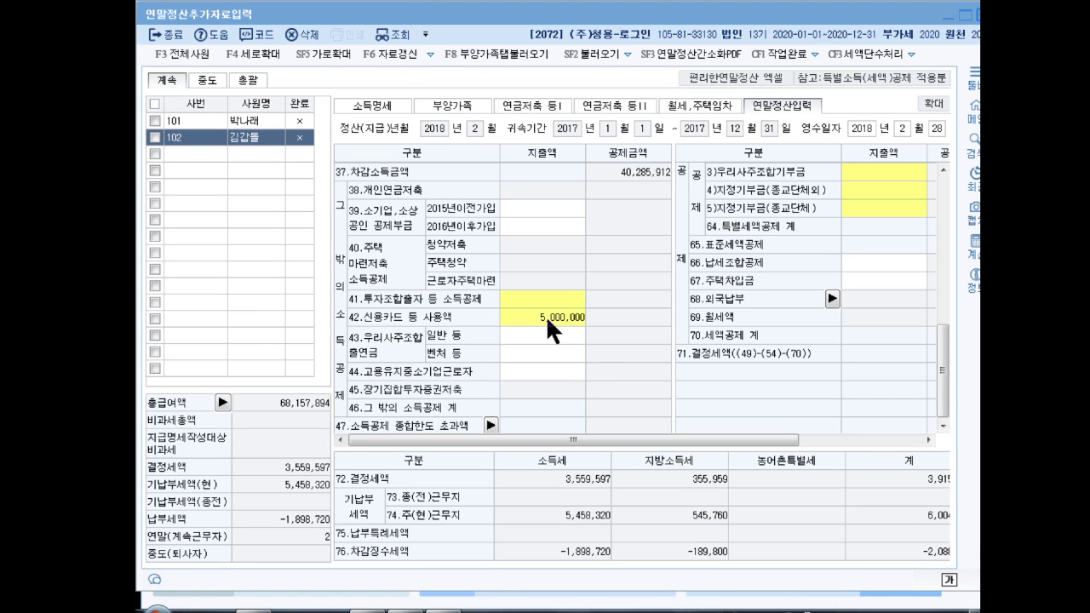
# Step: Enter 2,000,000 as the 일반 expenditure under protection insurance (60.보장성보험)
pyautogui.click(944, 374)
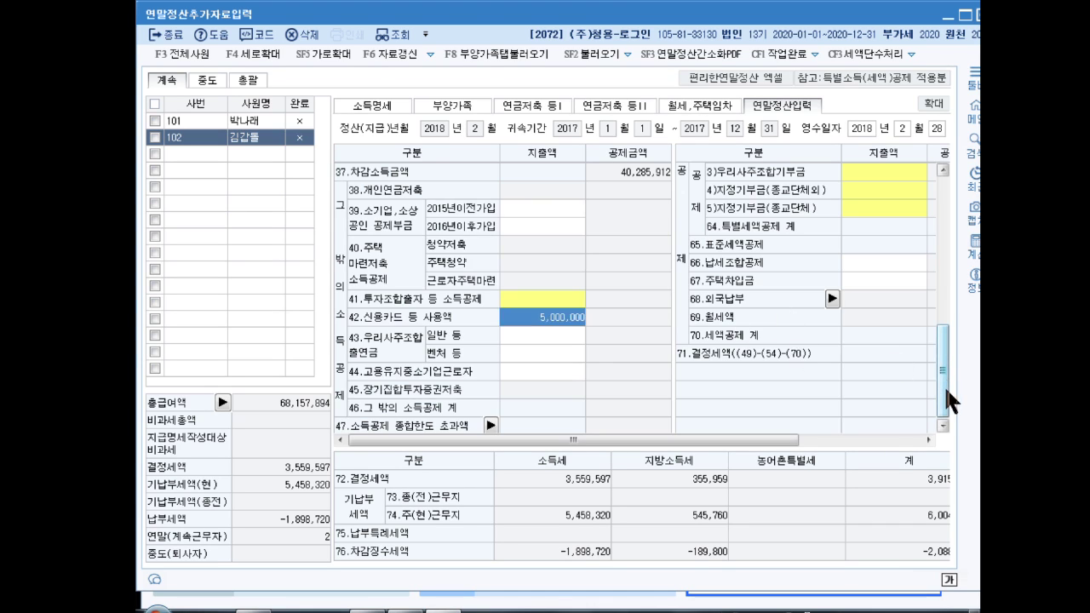
pyautogui.moveTo(944, 385); pyautogui.dragTo(947, 289)
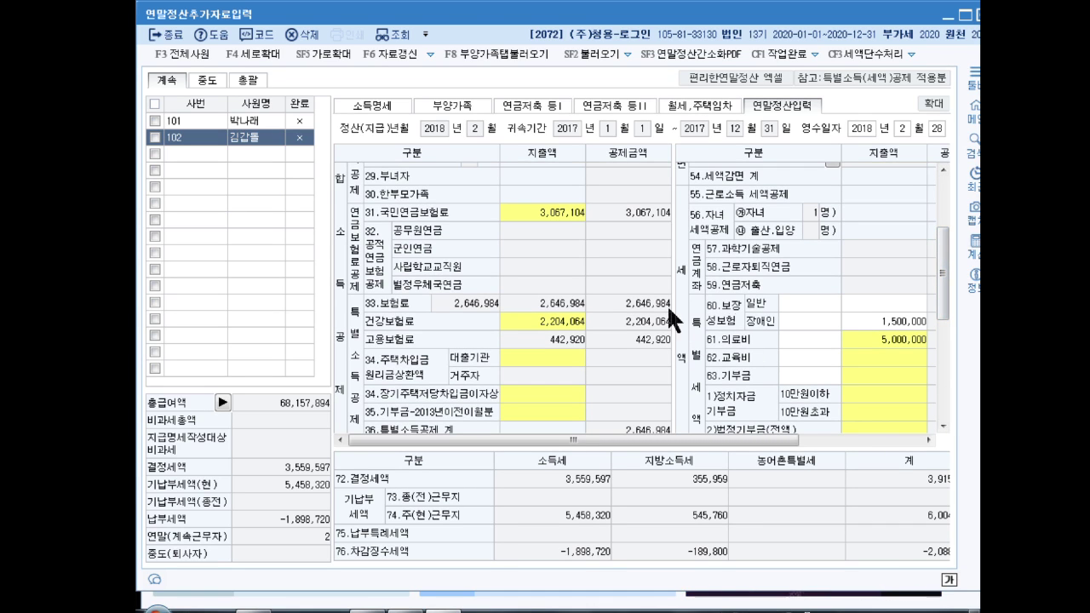
pyautogui.click(882, 304)
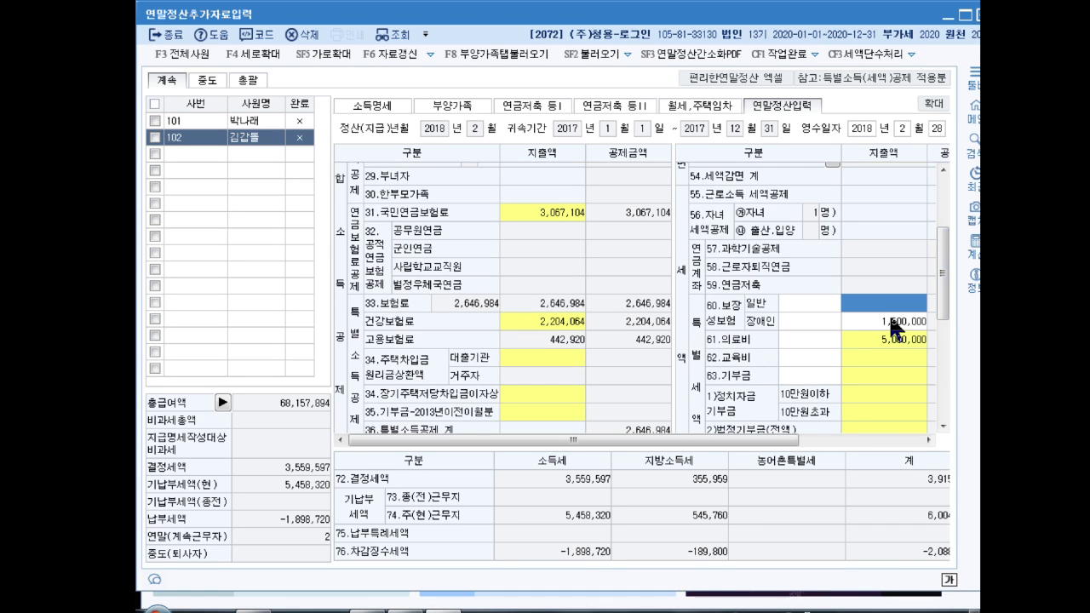
pyautogui.write('2000000')
pyautogui.press('Return')
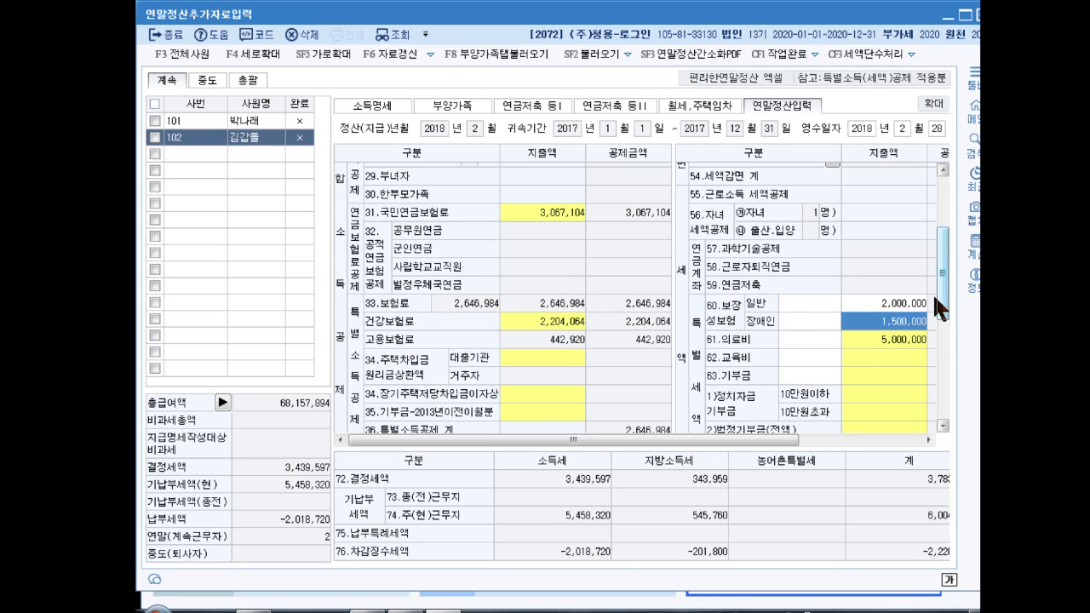
# Step: Enter 10,000,000 as the employee's own education expense (본인) under 62.교육비
pyautogui.click(882, 359)
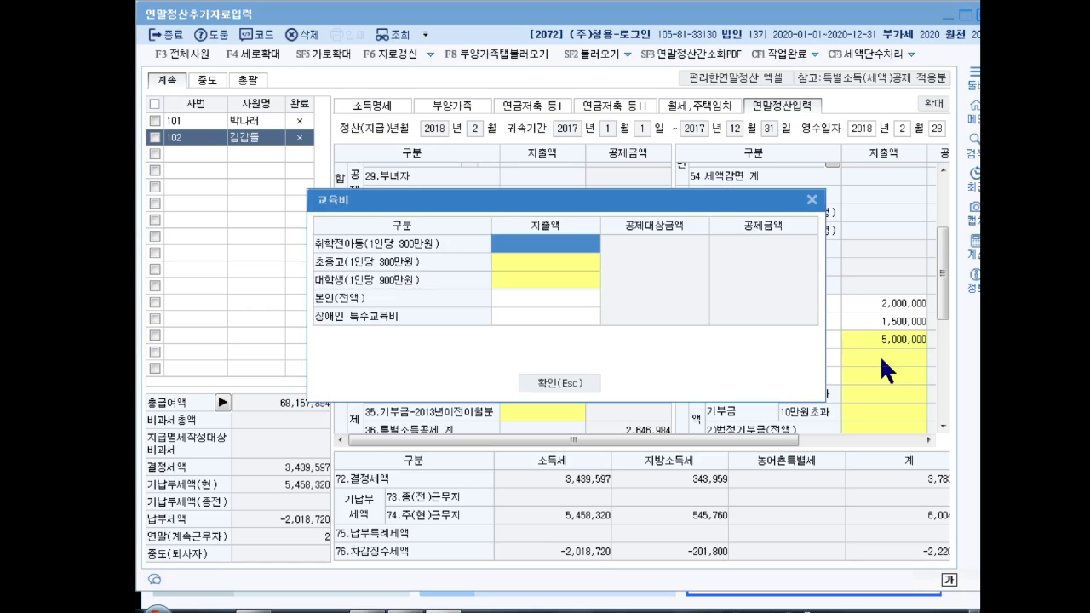
pyautogui.click(523, 298)
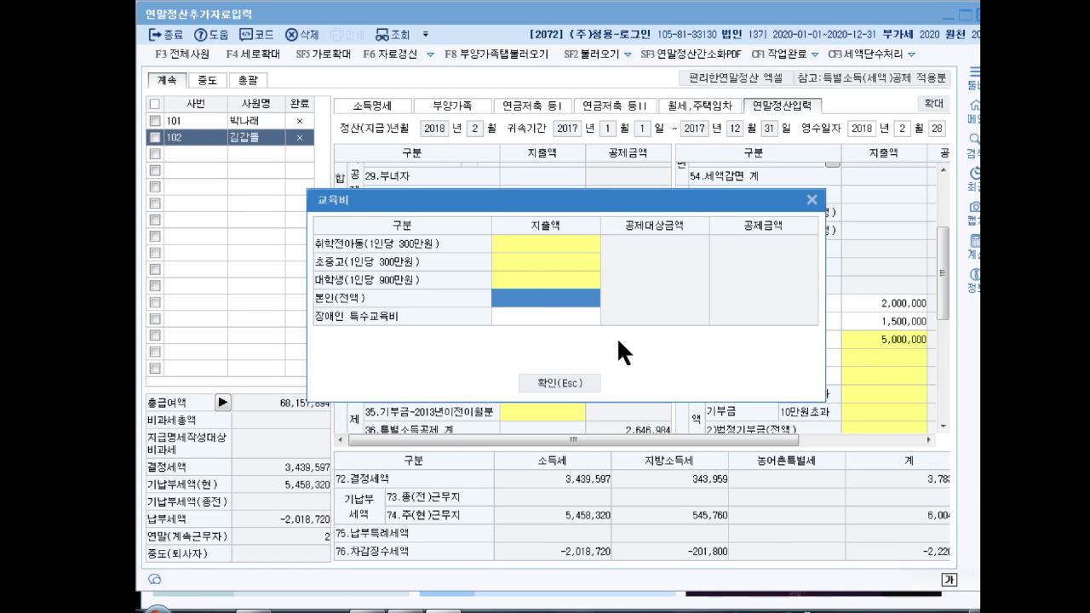
pyautogui.write('10000000')
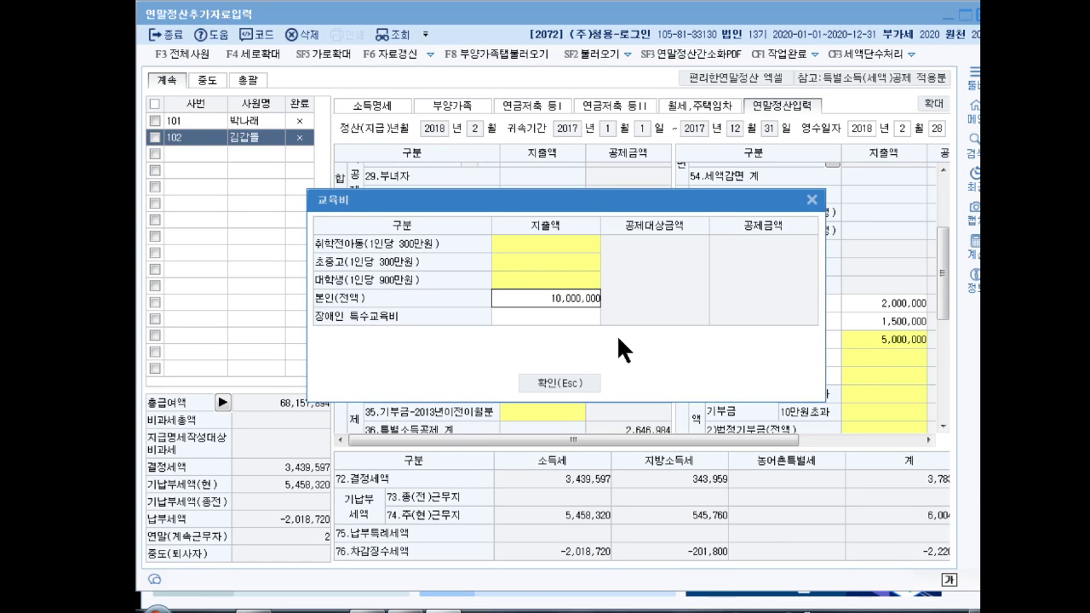
pyautogui.press('Return')
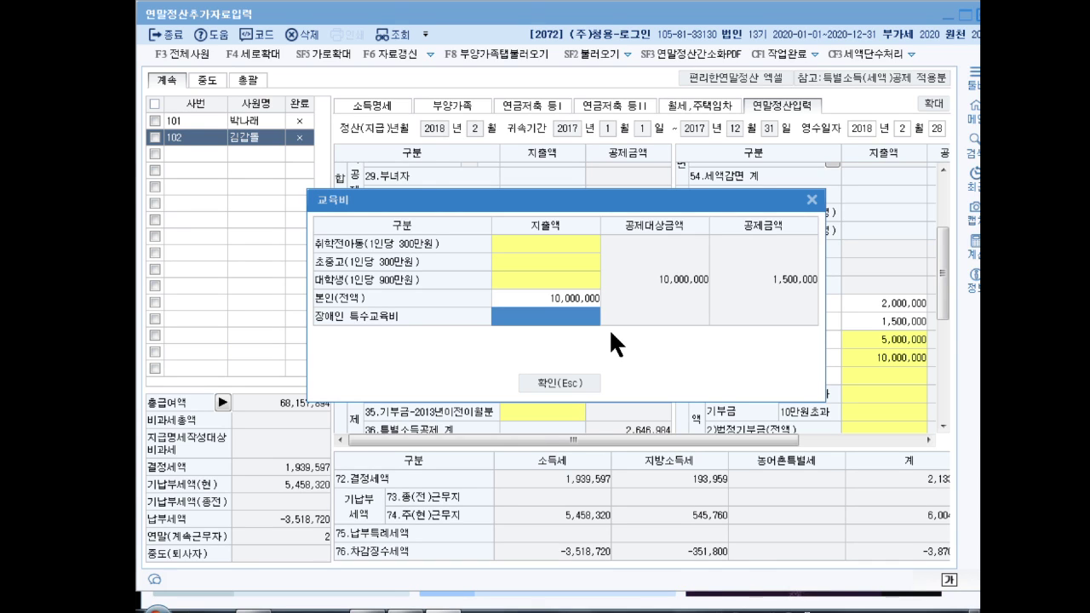
pyautogui.click(567, 382)
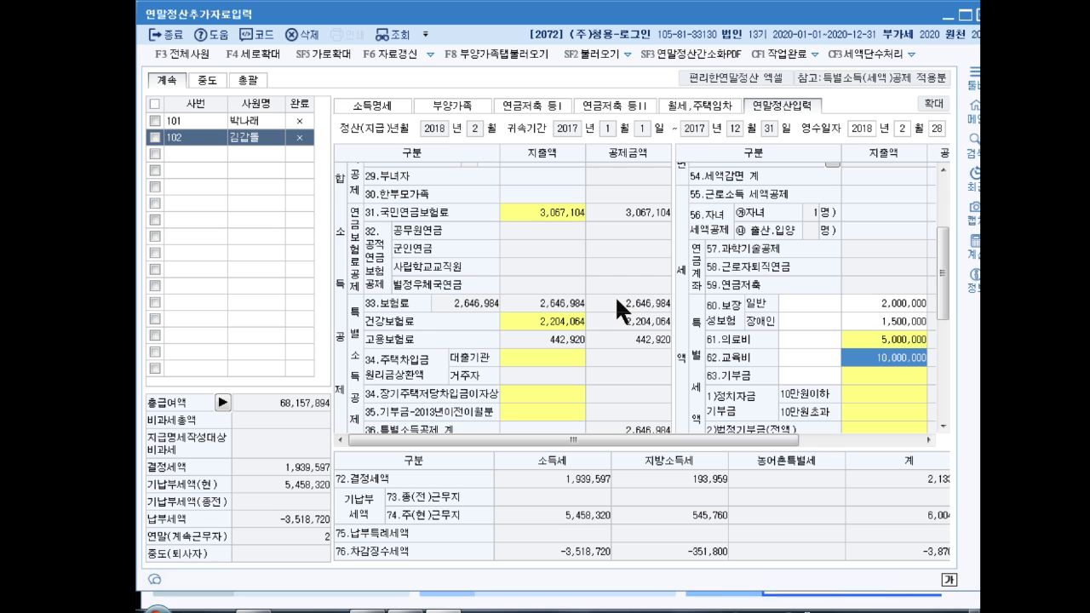
# Step: Set the 신용카드 amount under 42.신용카드 등 사용액 to 6,000,000
pyautogui.moveTo(943, 257); pyautogui.dragTo(943, 356)
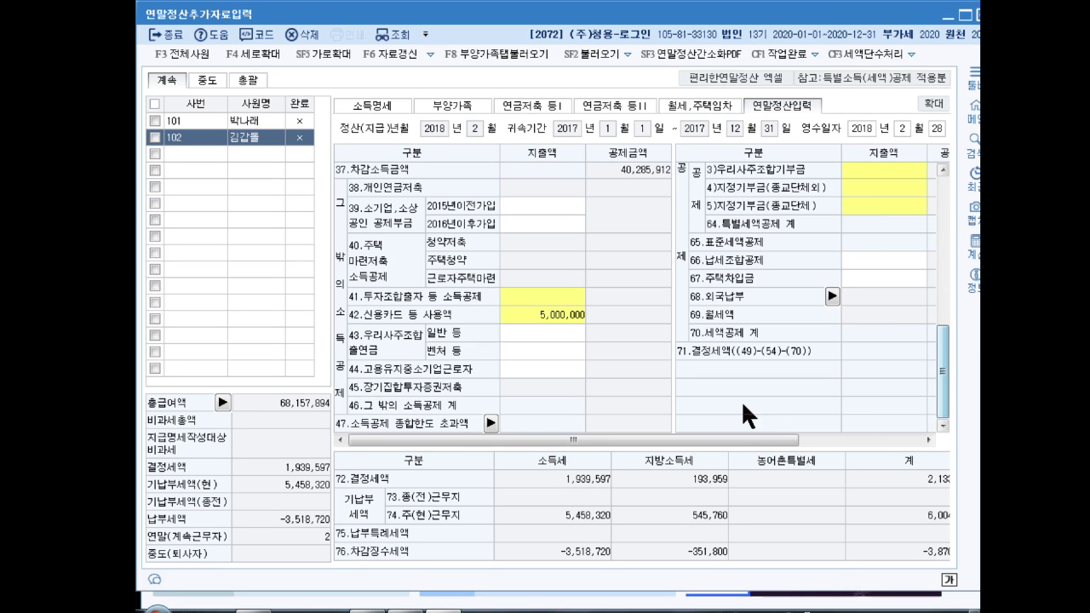
pyautogui.doubleClick(518, 309)
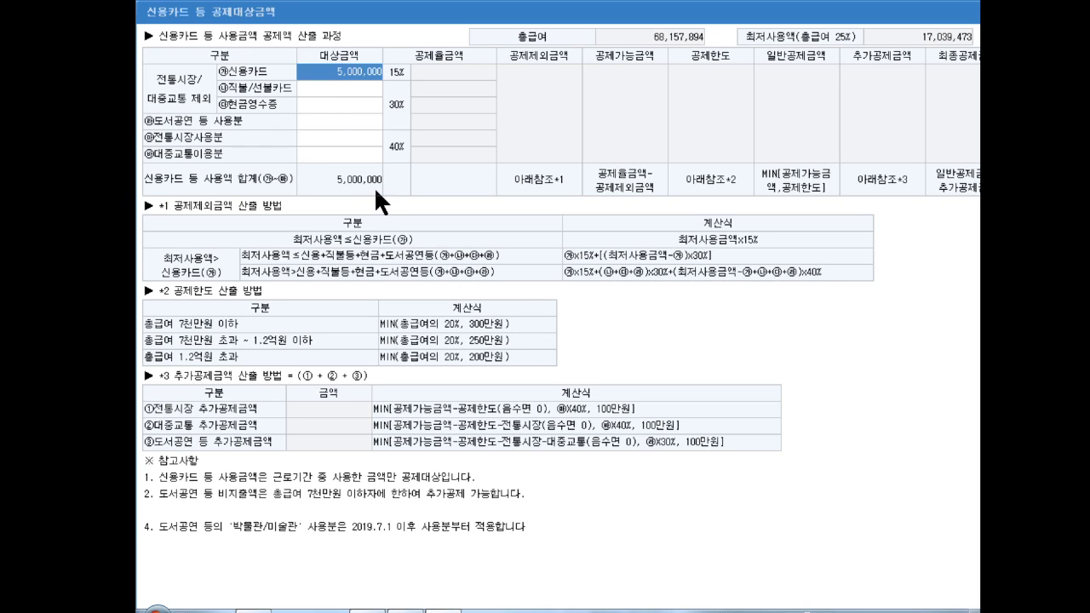
pyautogui.write('6000000')
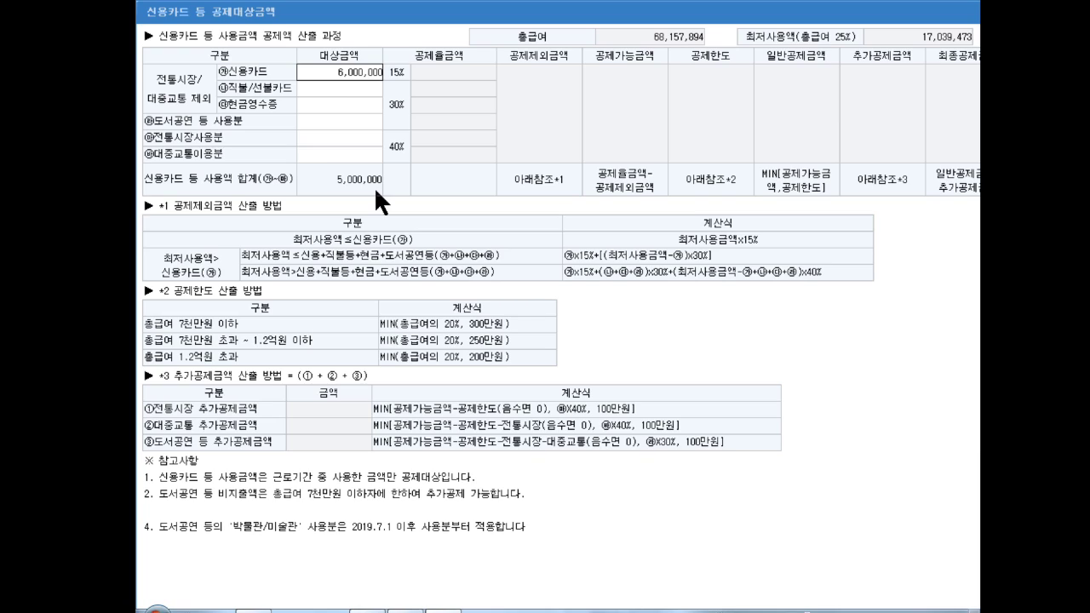
pyautogui.press('Return')
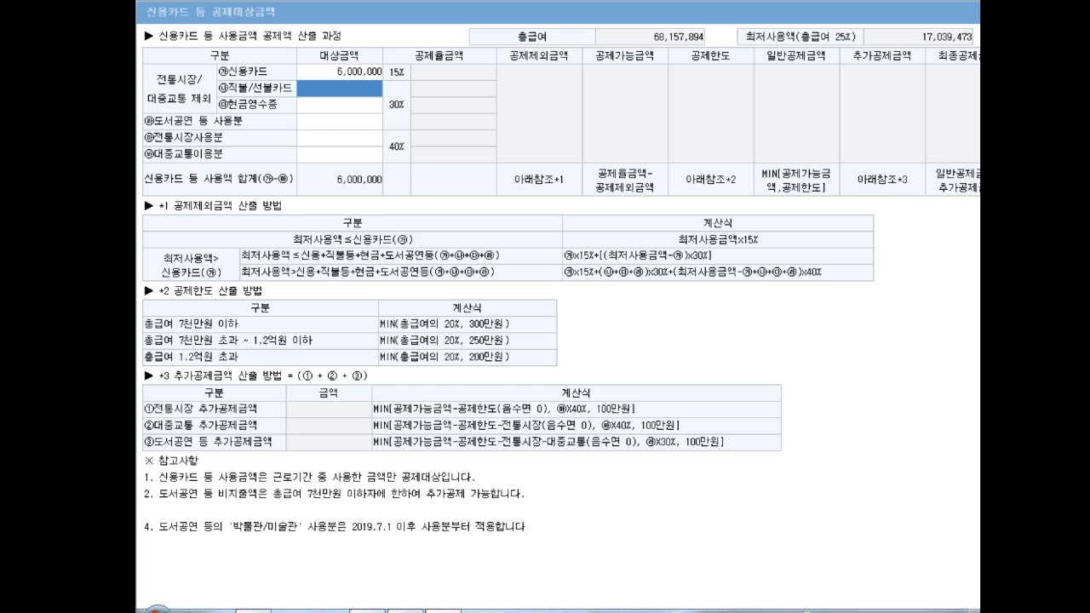
pyautogui.click(612, 610)
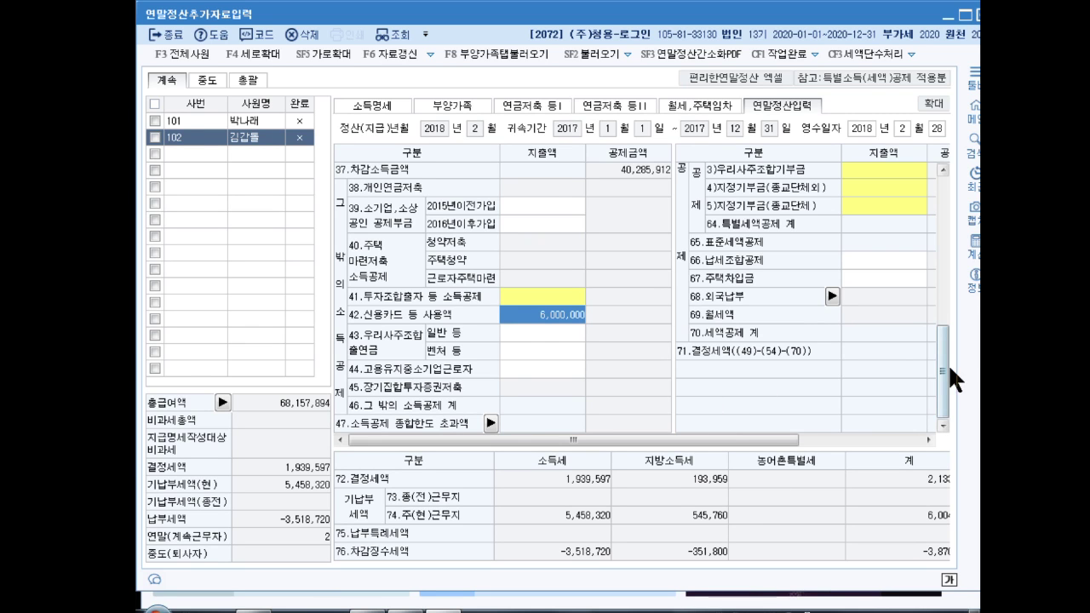
# Step: Add 7,000,000 of preschool child education expense (취학전아동) under 62.교육비
pyautogui.moveTo(948, 363); pyautogui.dragTo(947, 263)
pyautogui.scroll(-1, 948, 264)
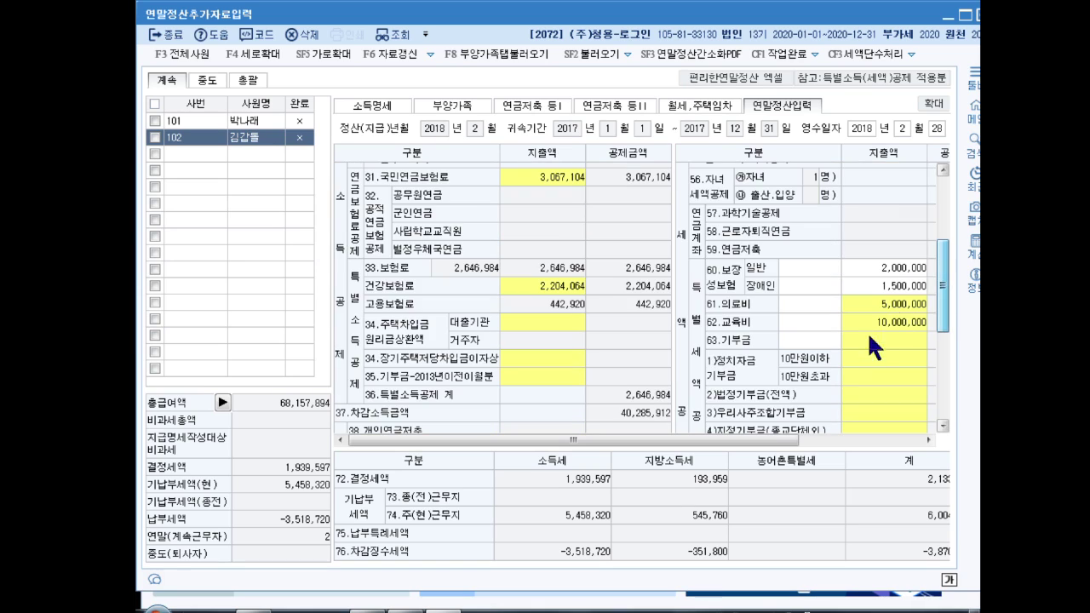
pyautogui.doubleClick(886, 321)
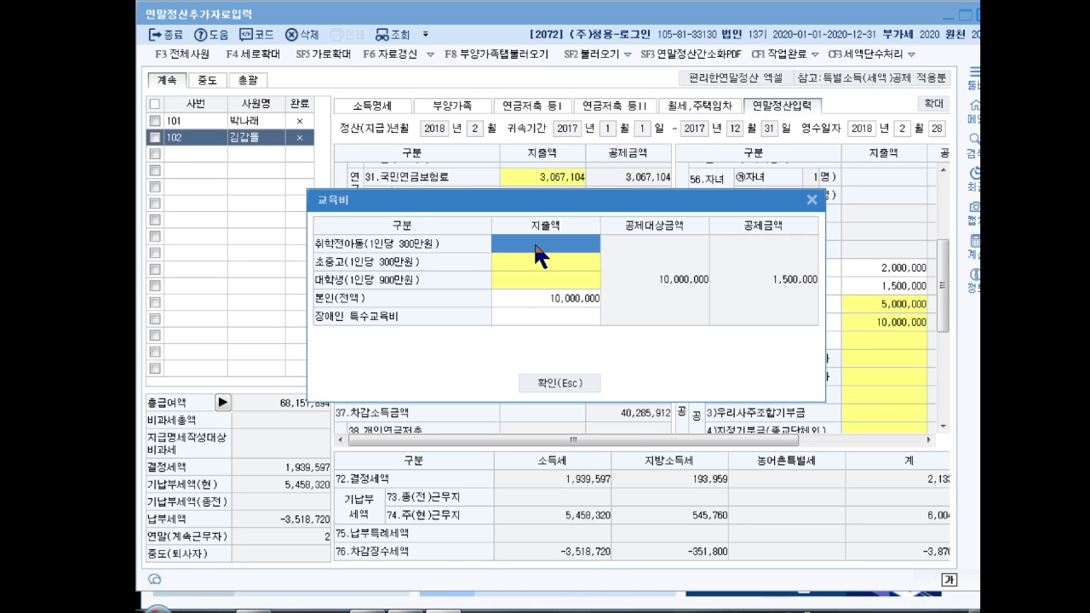
pyautogui.doubleClick(533, 244)
pyautogui.write('7,000,000')
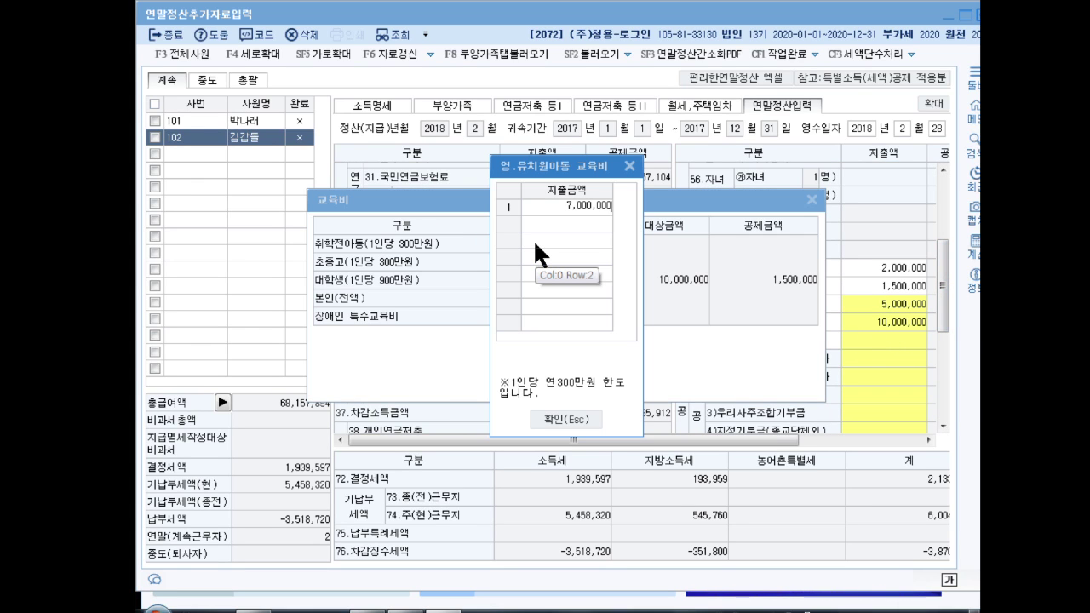
pyautogui.press('Return')
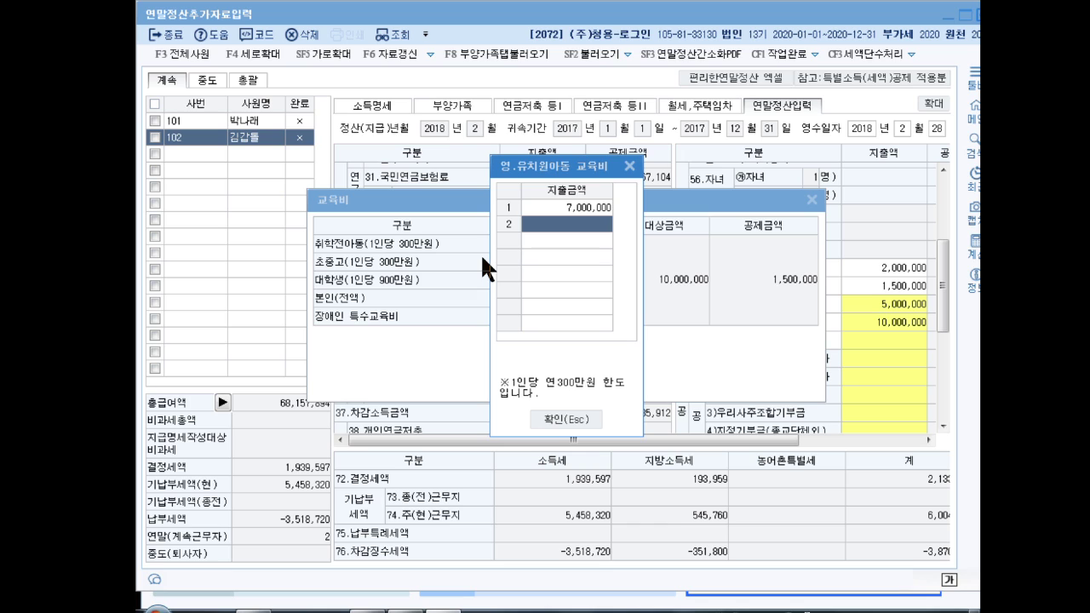
pyautogui.click(572, 416)
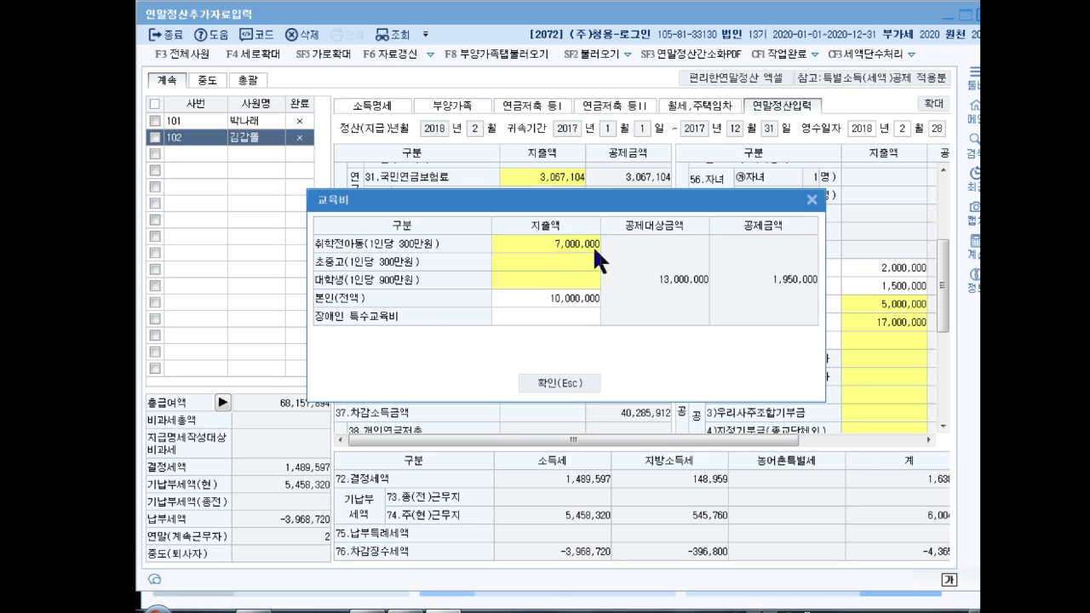
pyautogui.click(559, 381)
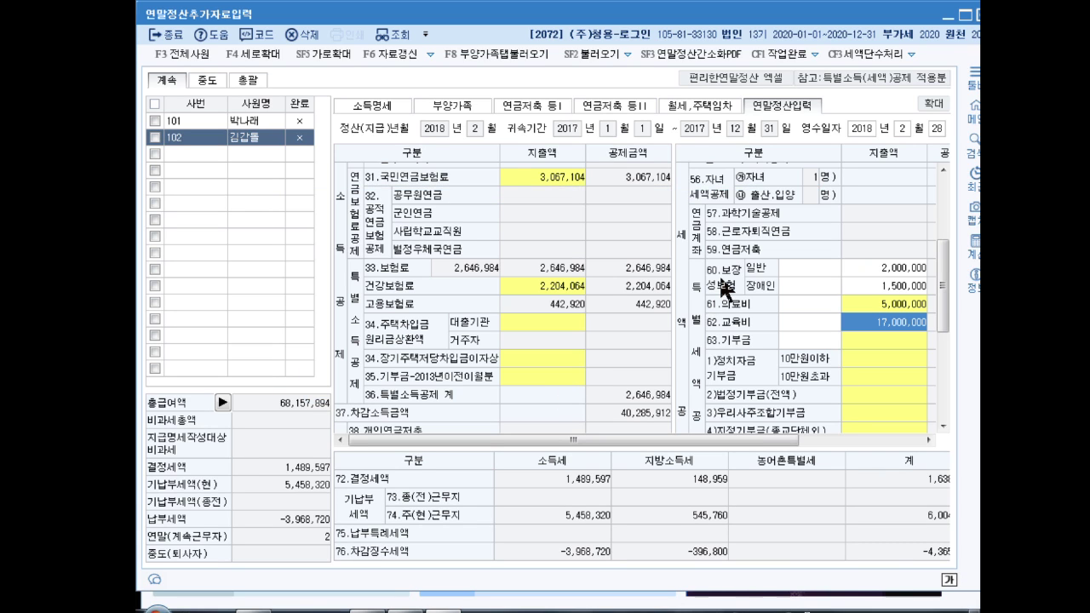